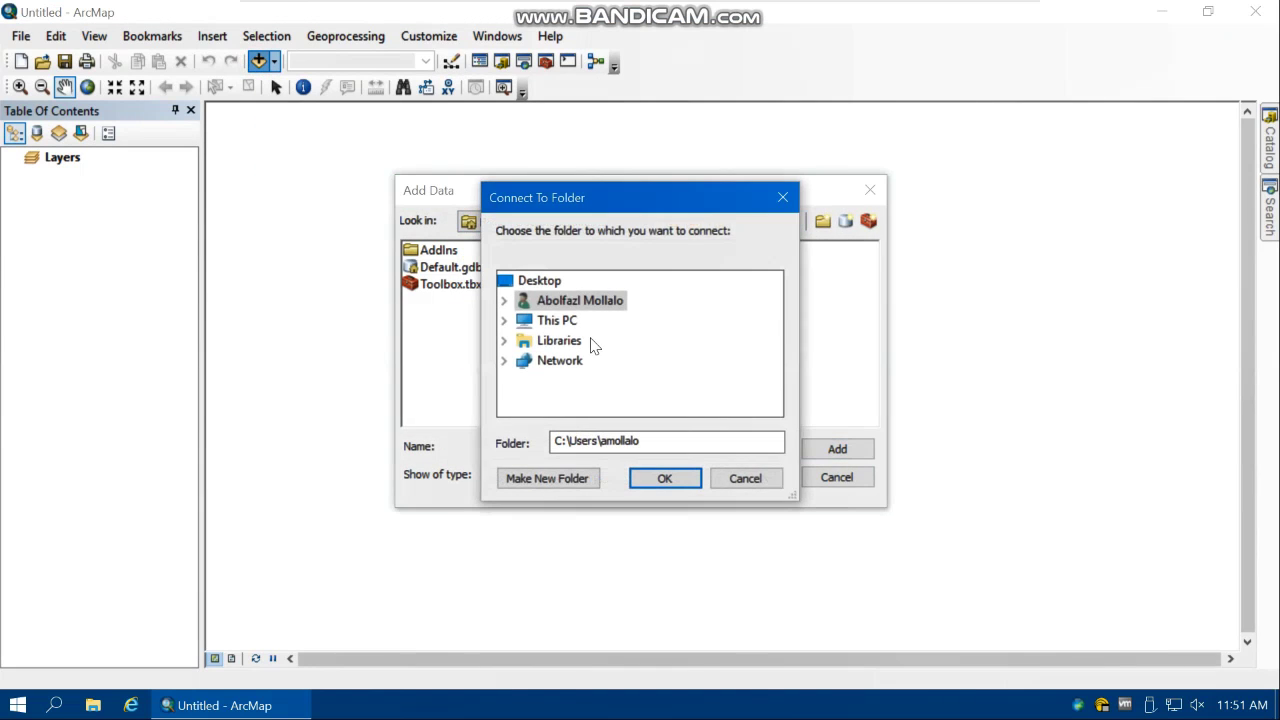
- Connect the Add Data browser to the folder H:\GIS_labs
double_click(548, 320)
scroll(640, 380, down, 1)
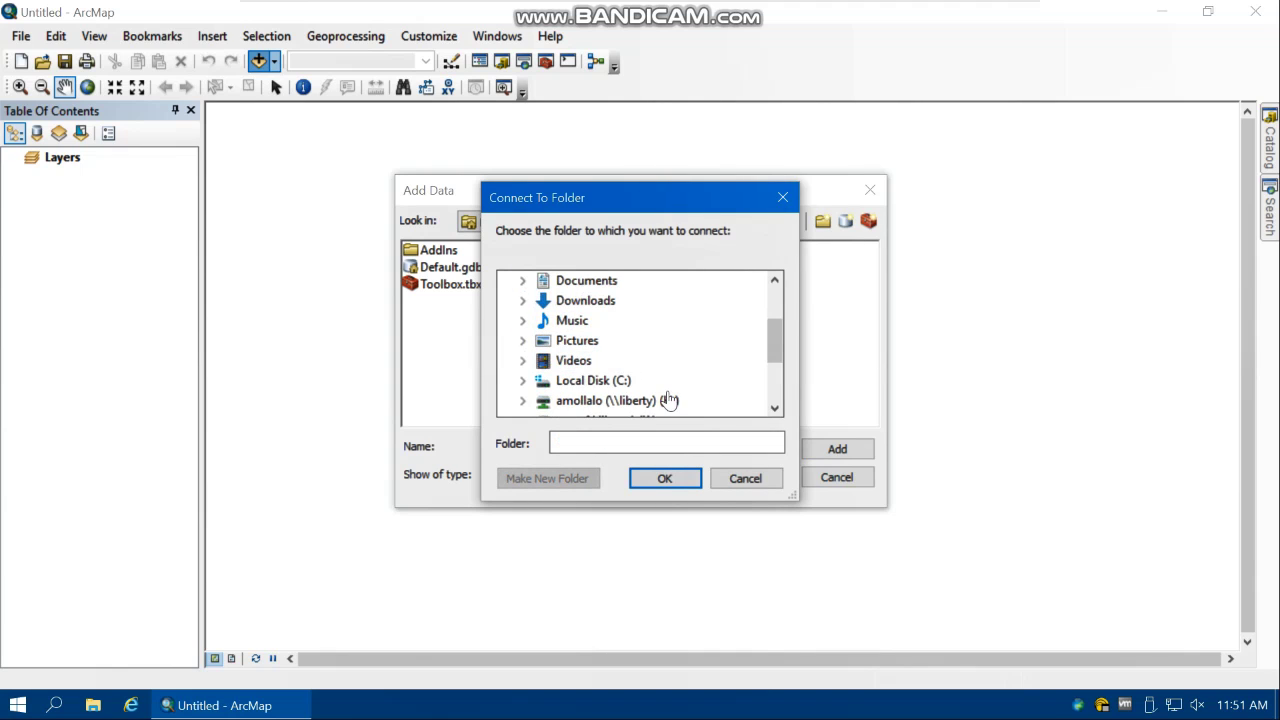
double_click(669, 401)
double_click(596, 320)
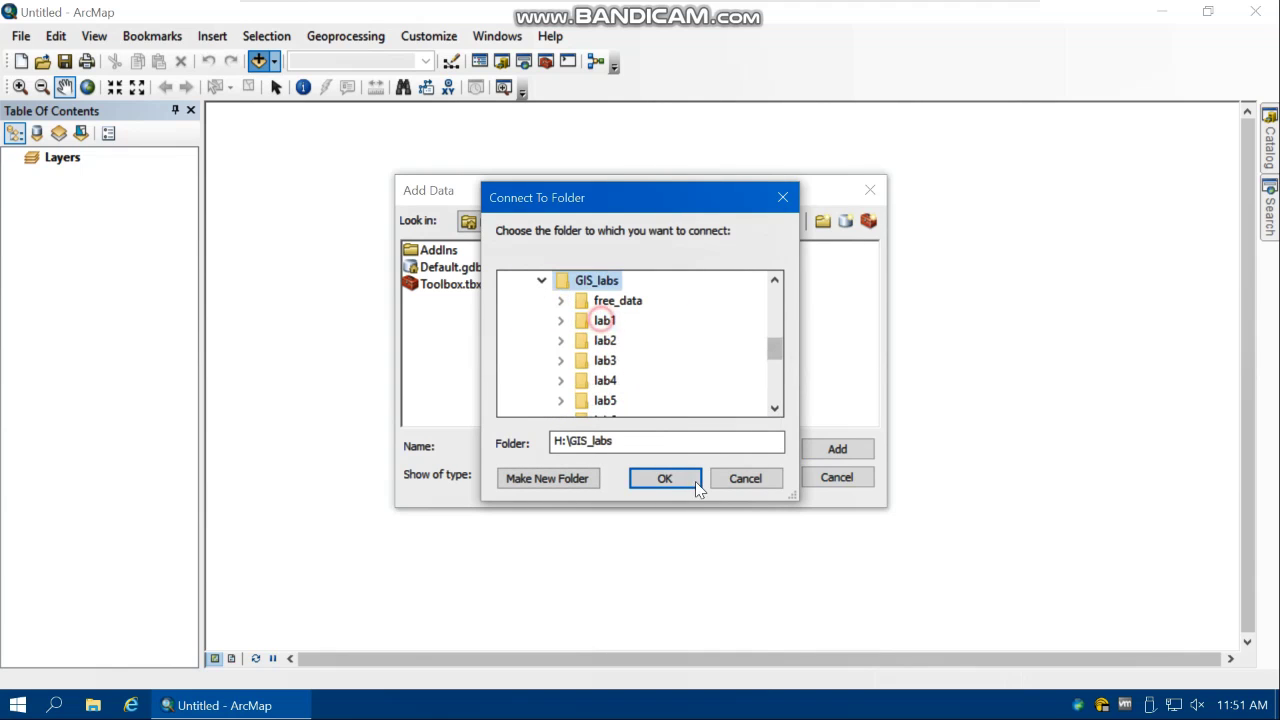
click(668, 480)
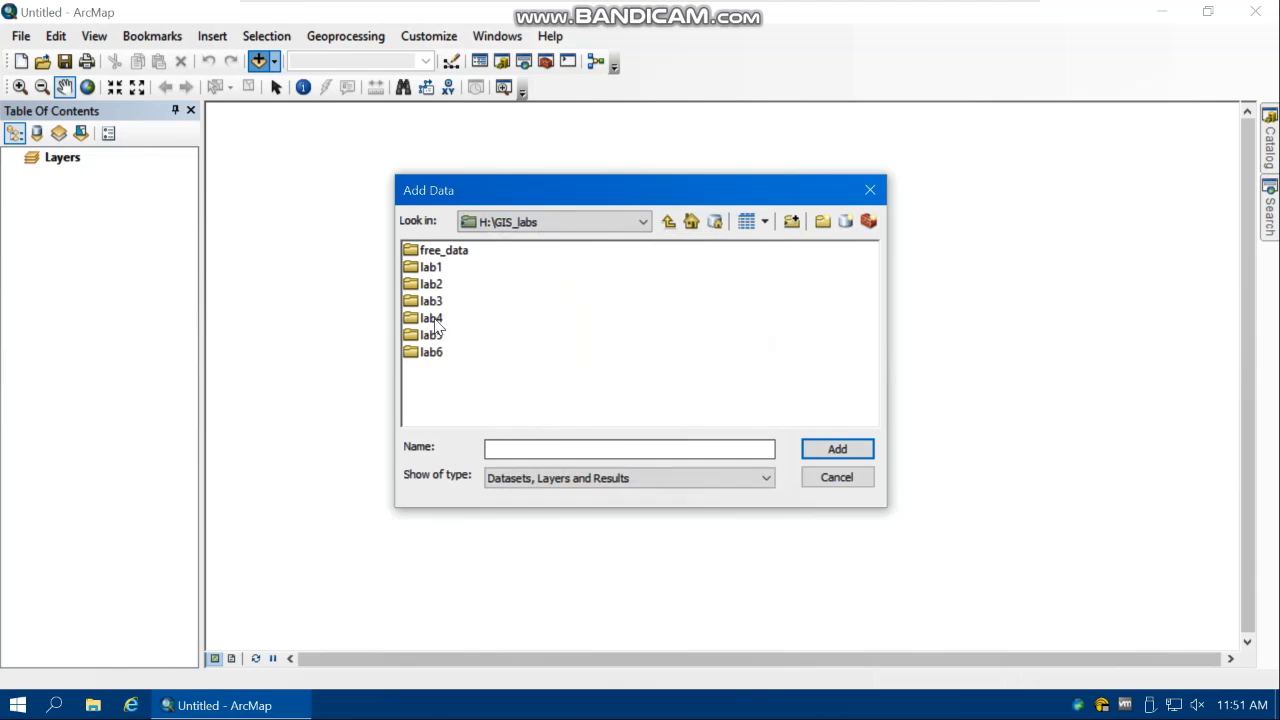
- Add County.shp to the map from the Raster_Dataset folder under lab4's Lab4_data
double_click(431, 318)
click(461, 252)
double_click(460, 254)
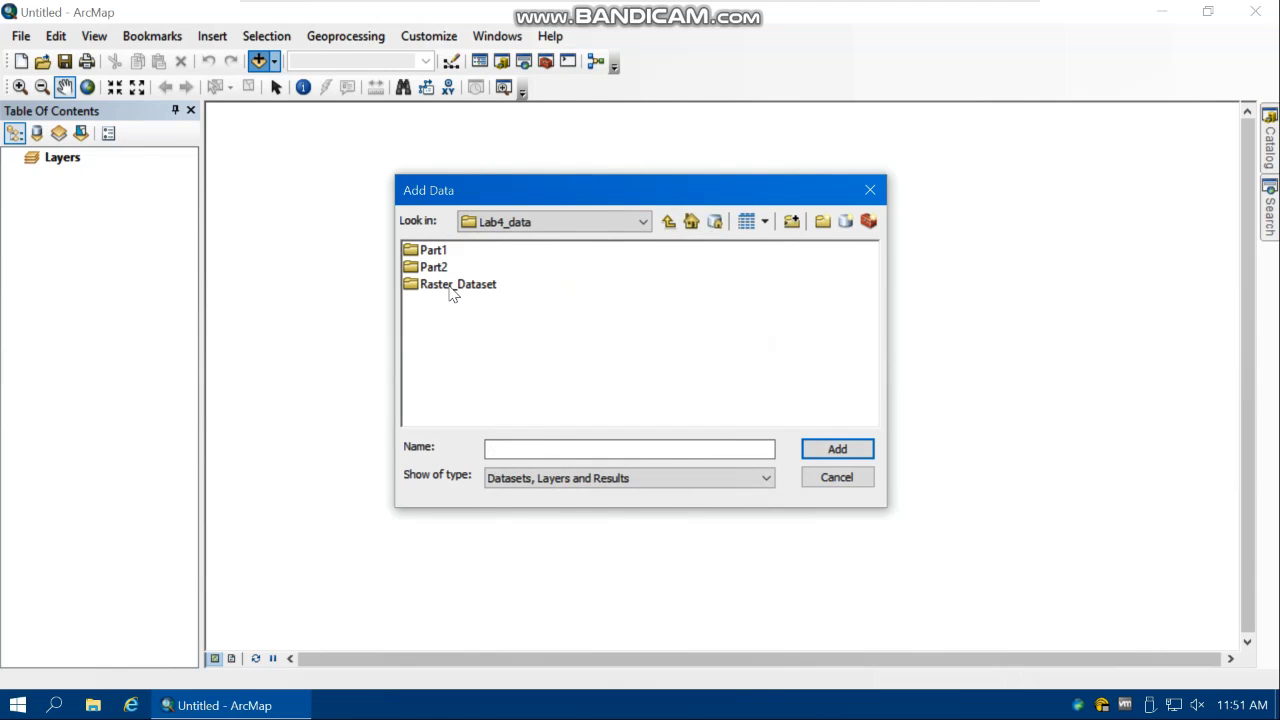
double_click(450, 286)
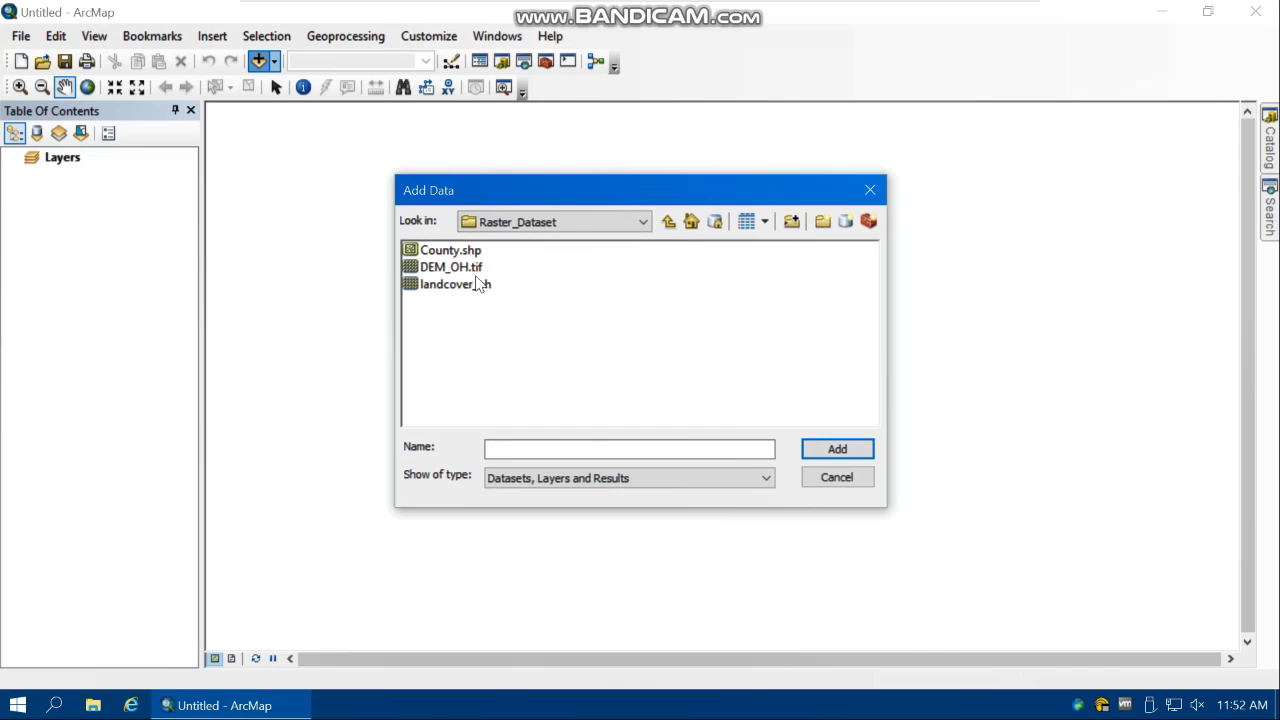
click(455, 267)
click(436, 299)
click(416, 287)
click(414, 267)
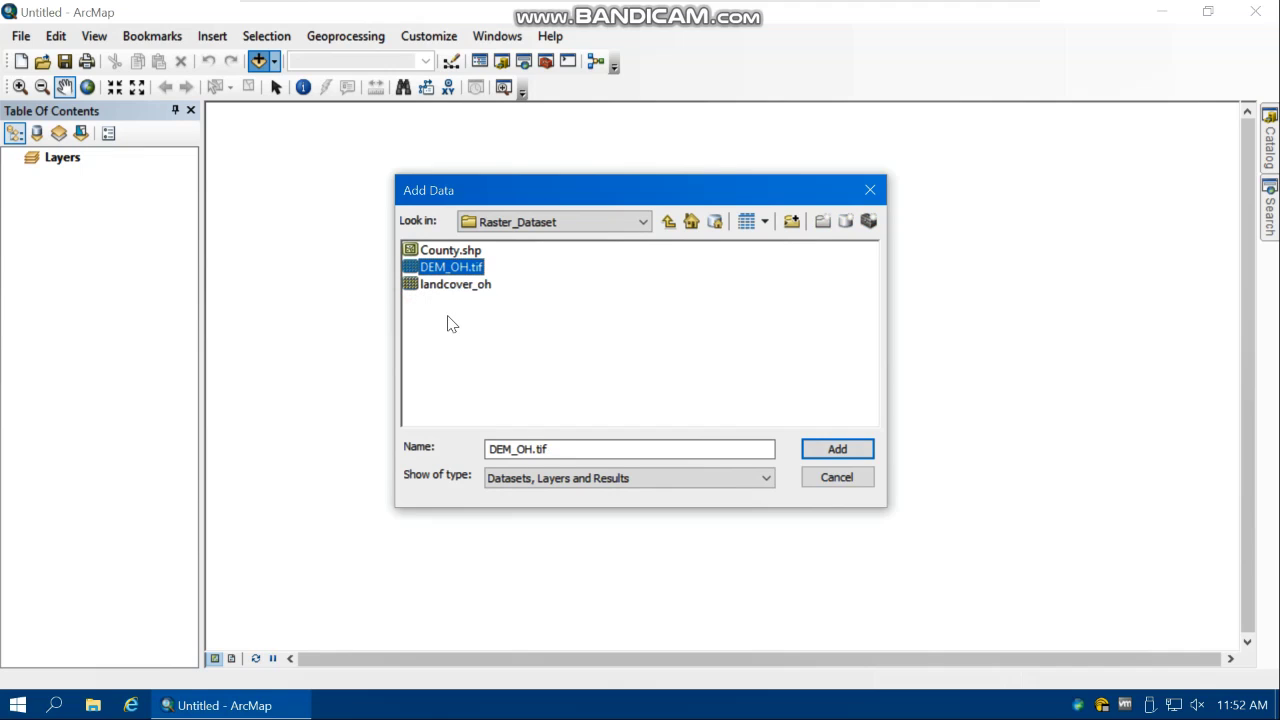
click(440, 252)
click(826, 449)
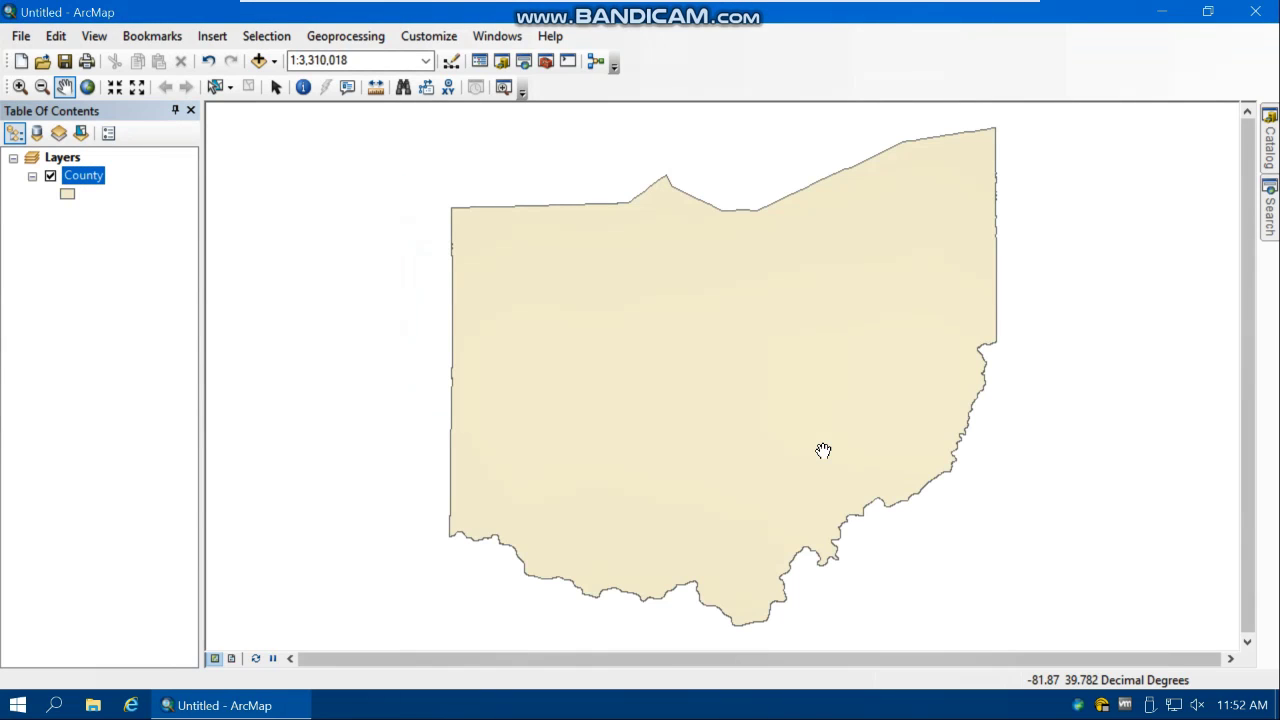
- Add the DEM_OH.tif raster to the map and move its layer above County
click(258, 60)
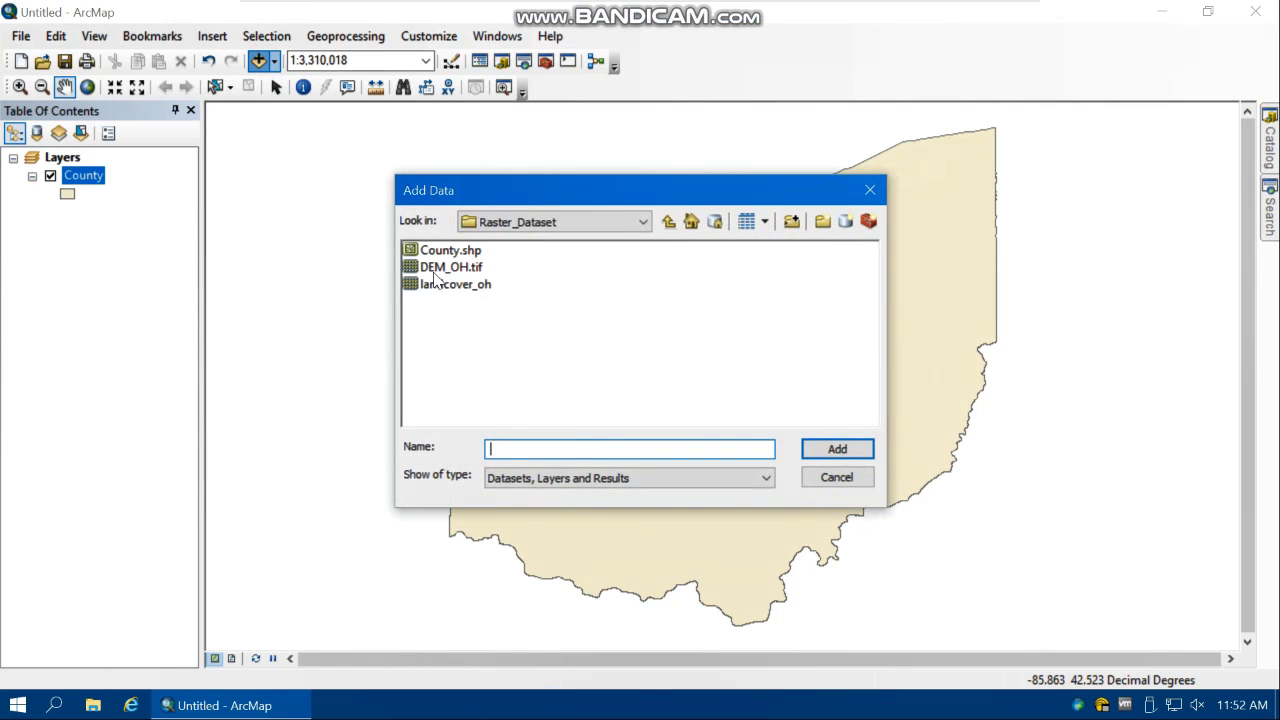
click(440, 268)
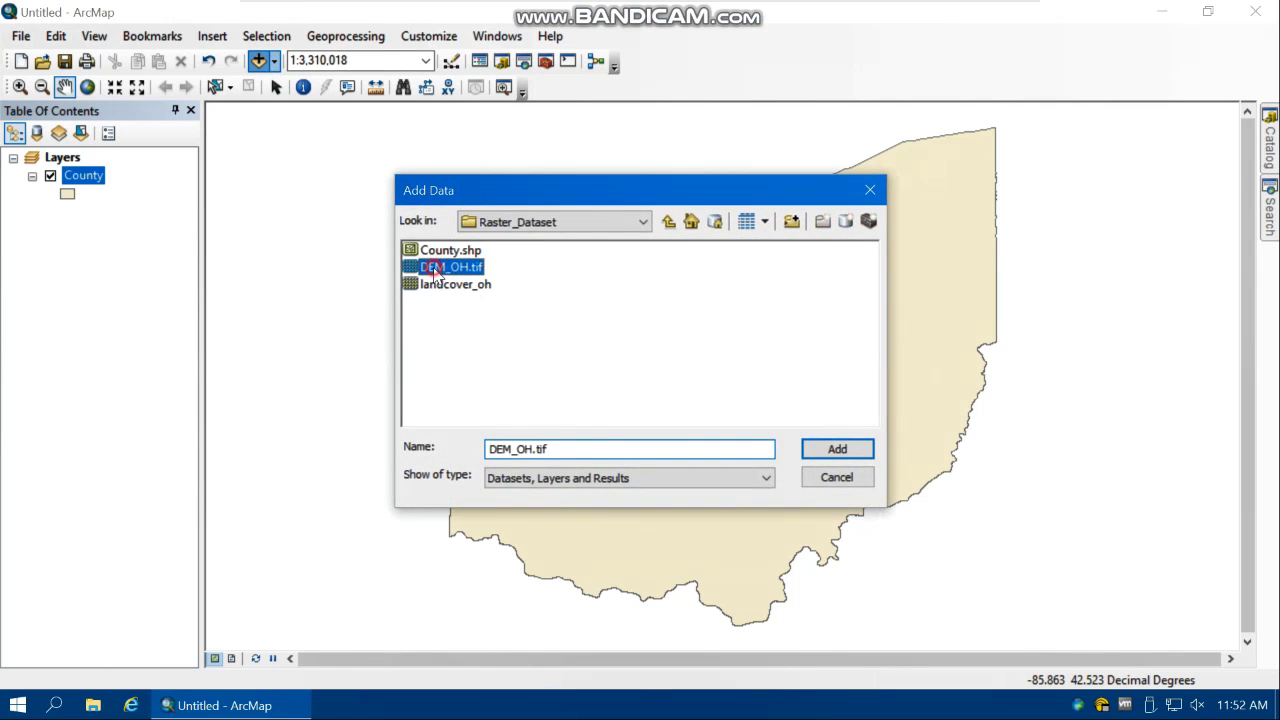
click(832, 449)
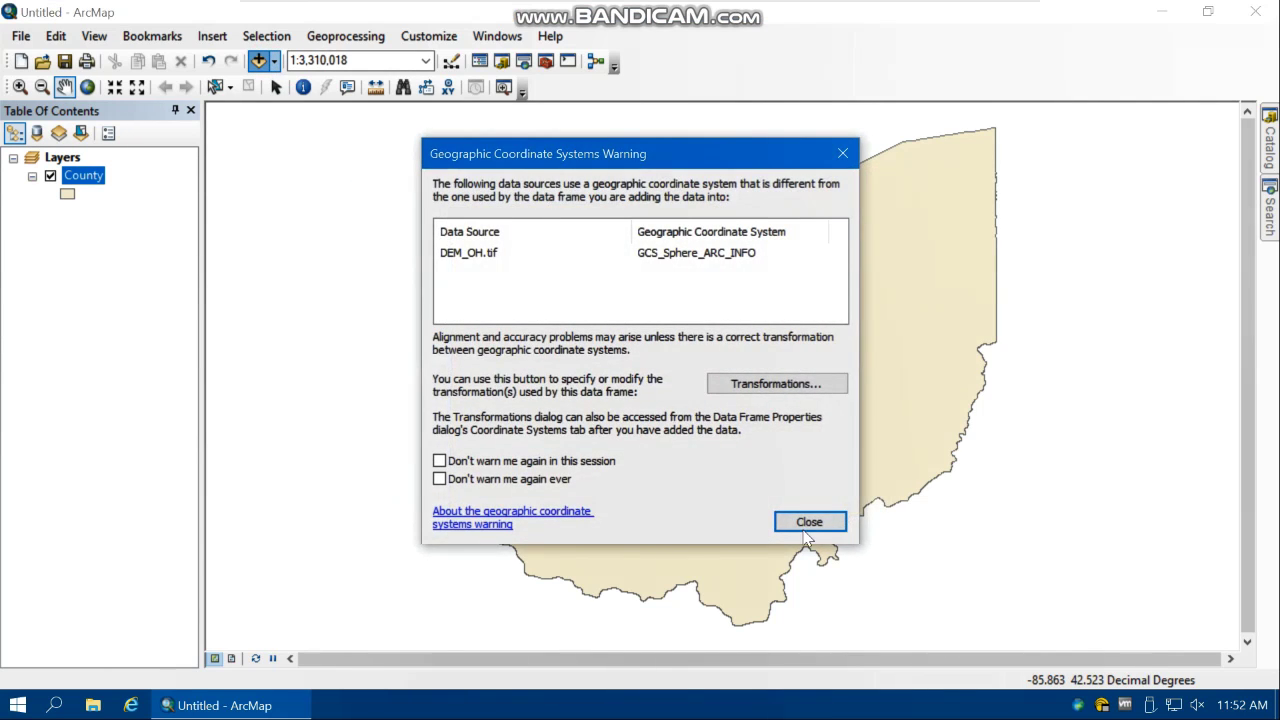
click(805, 530)
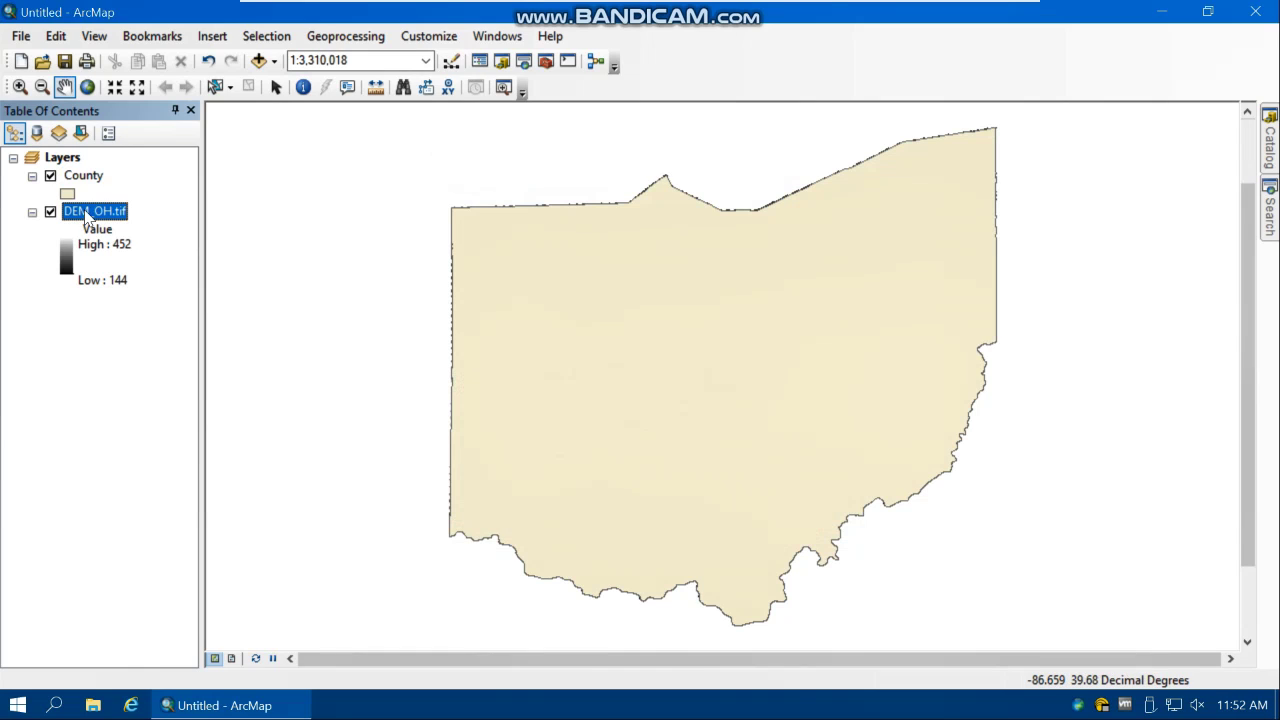
drag(87, 216, 88, 172)
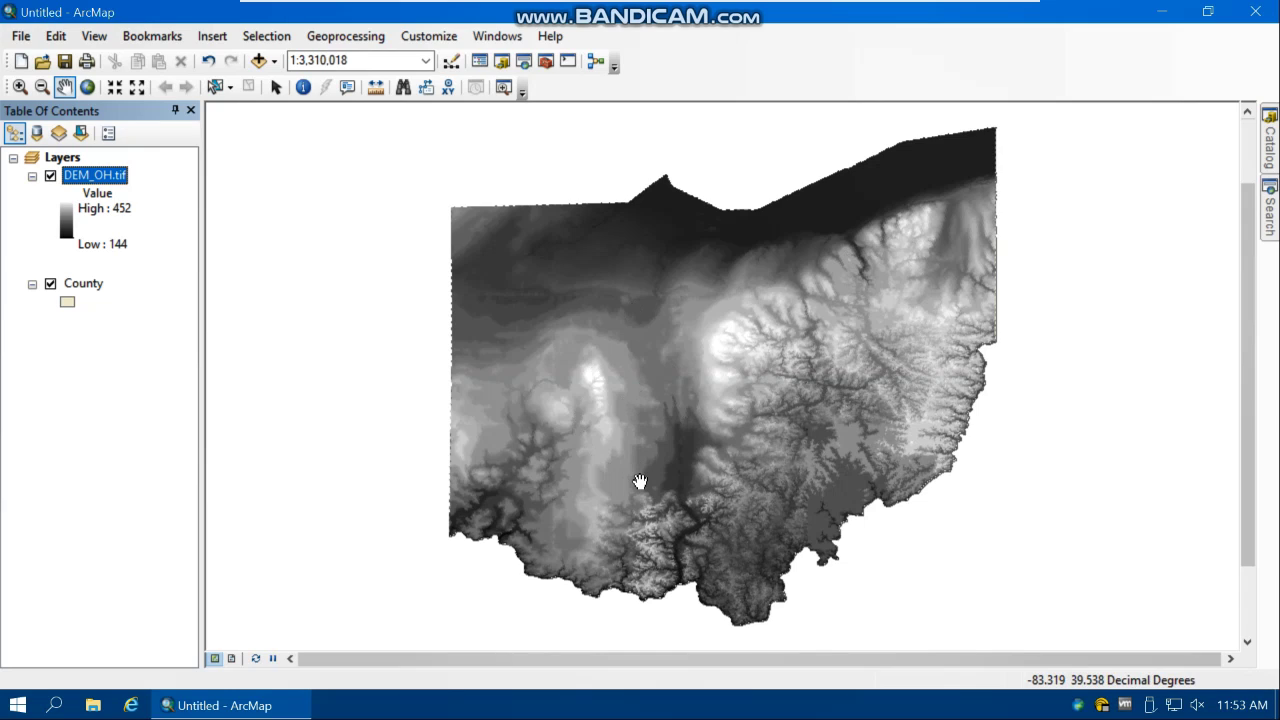
- Identify the pixel values of DEM_OH.tif at several close-up points among the individual raster cells
click(20, 87)
click(620, 305)
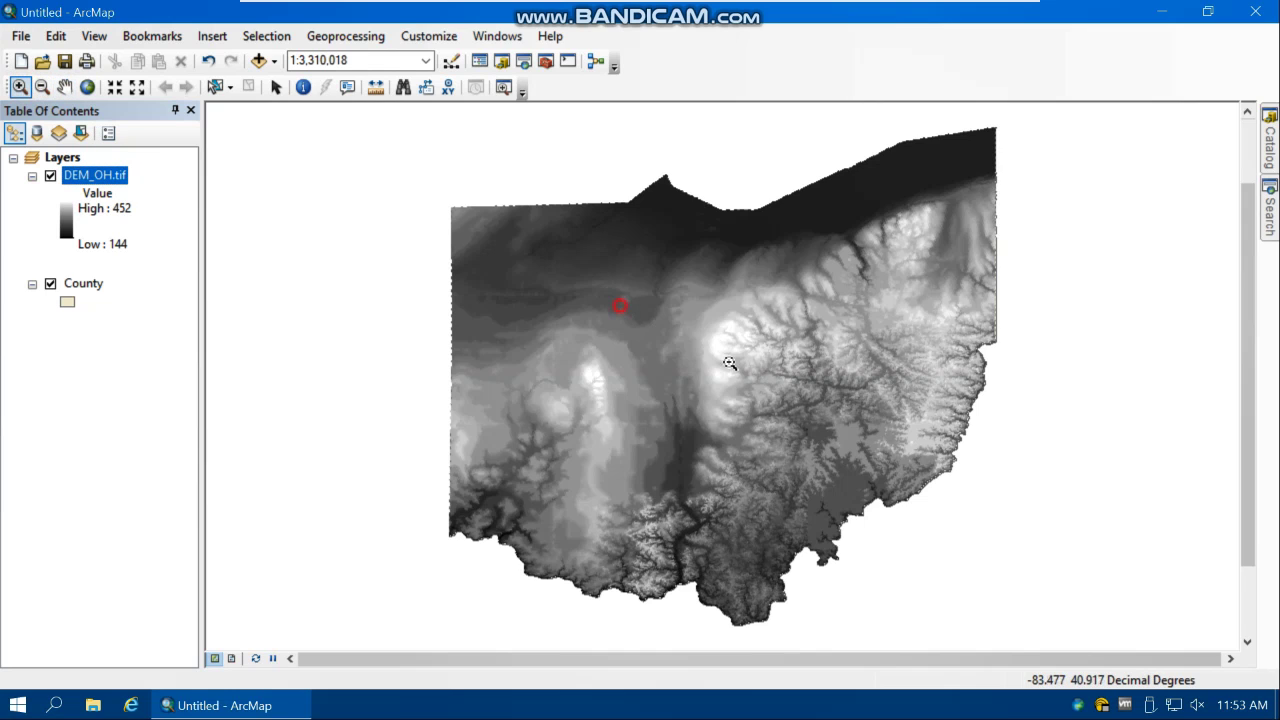
drag(646, 314, 737, 366)
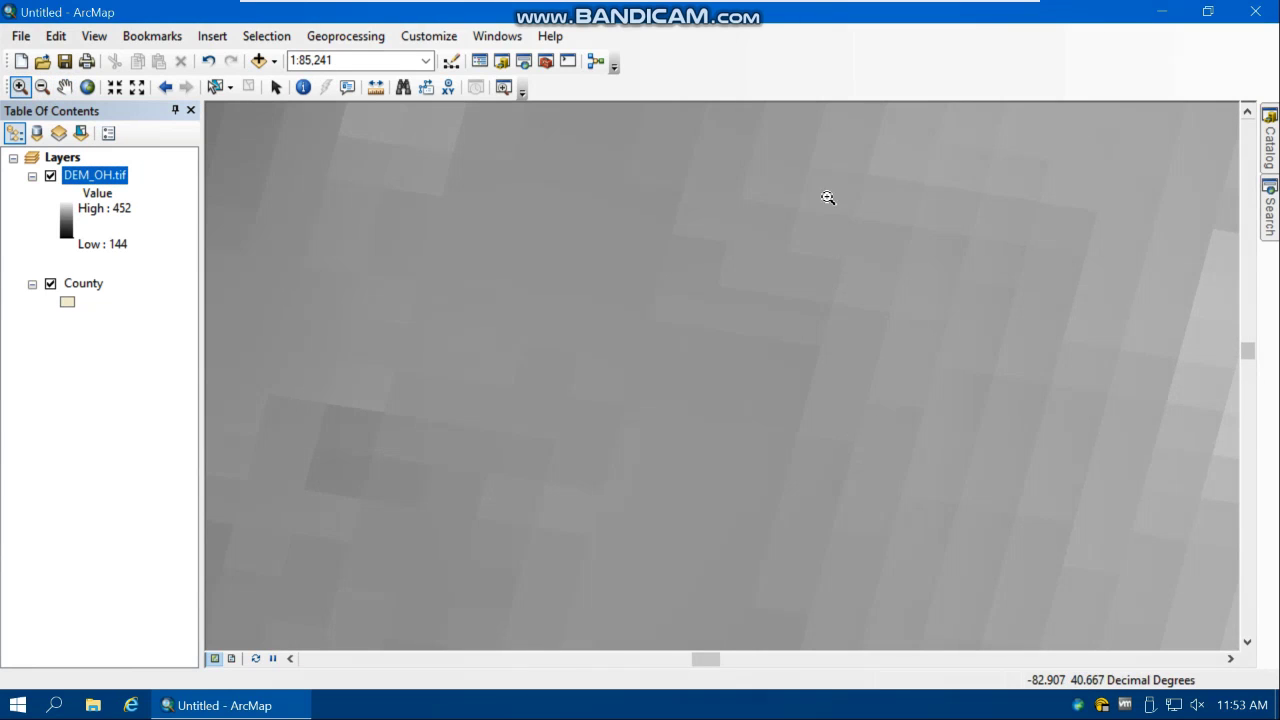
drag(817, 169, 978, 310)
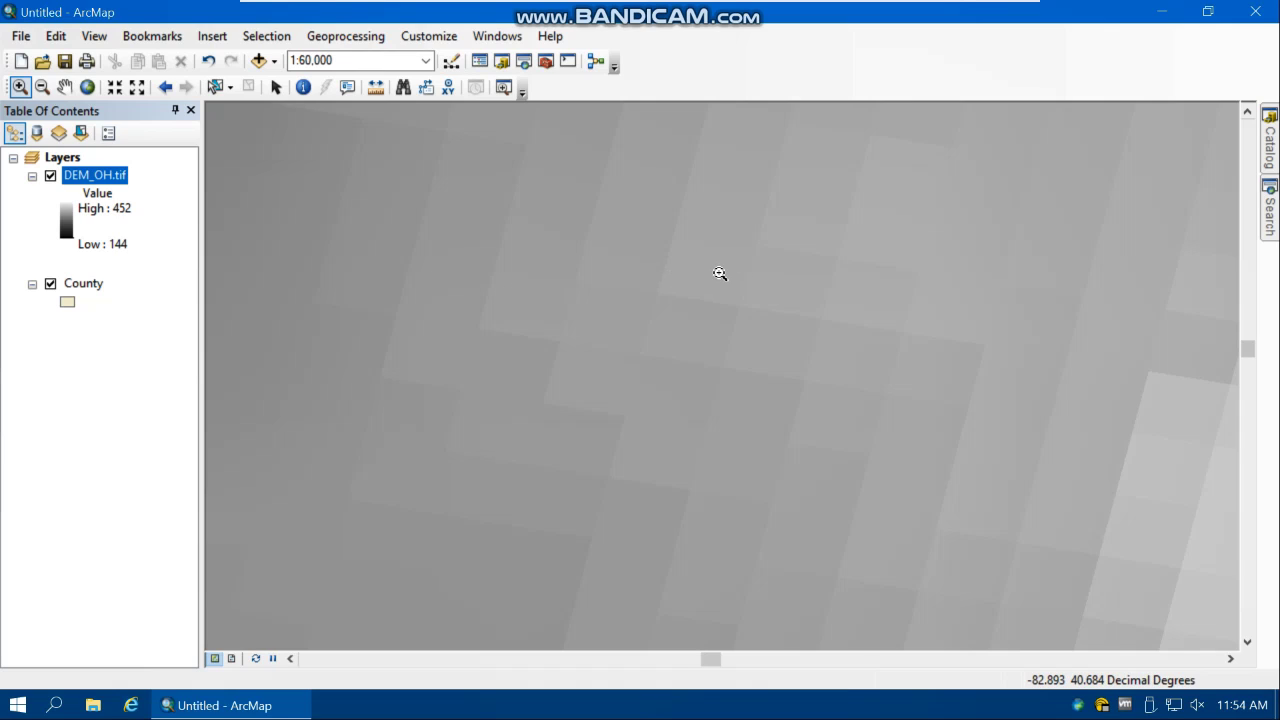
click(303, 87)
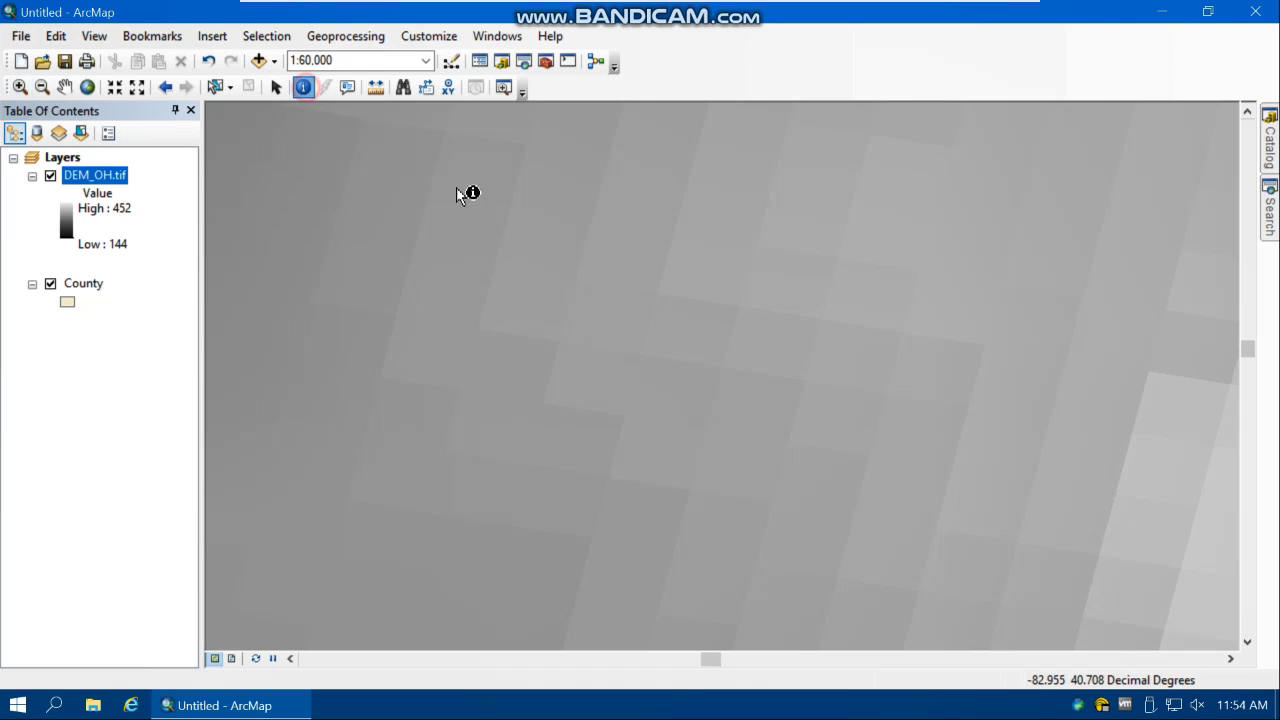
click(714, 280)
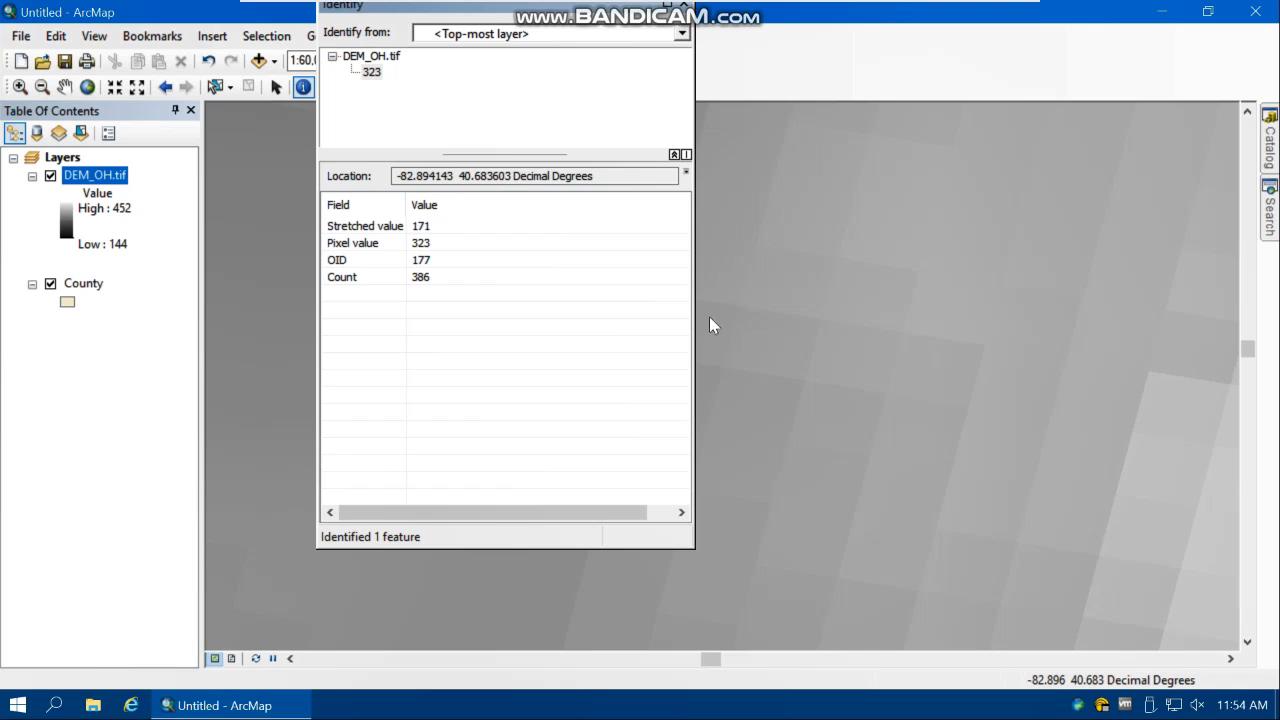
click(736, 279)
click(726, 248)
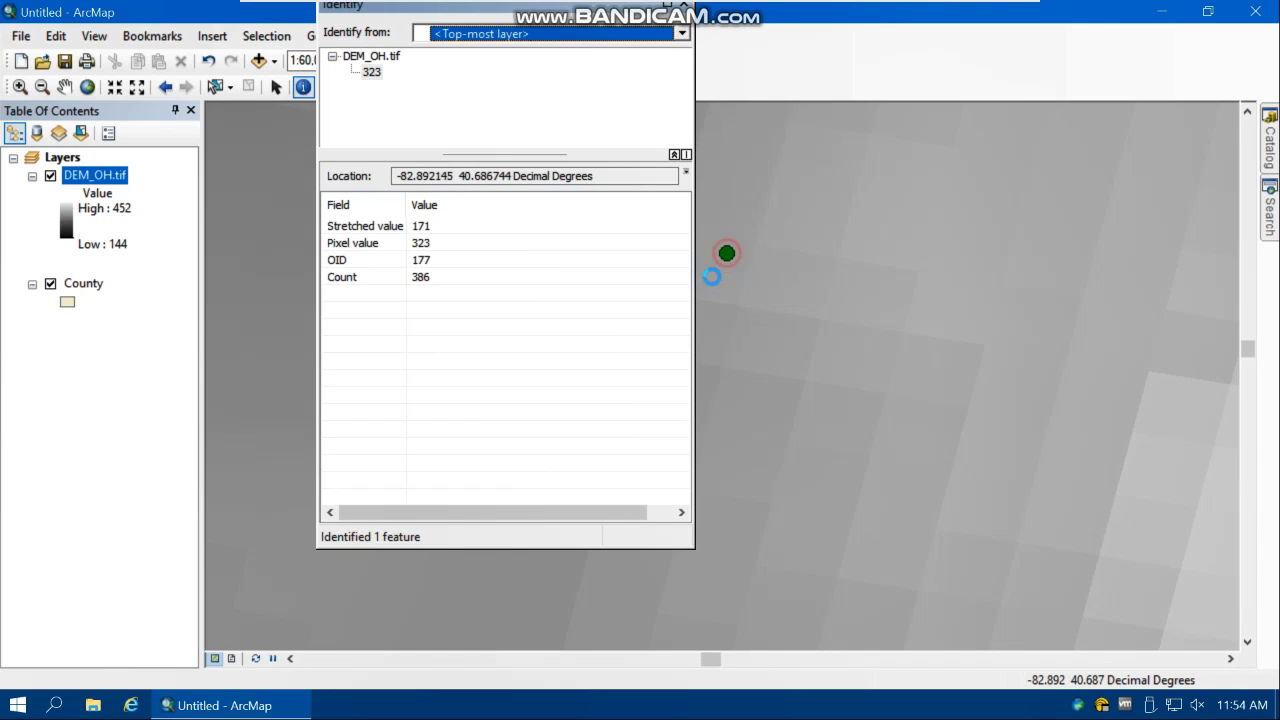
click(714, 283)
click(715, 260)
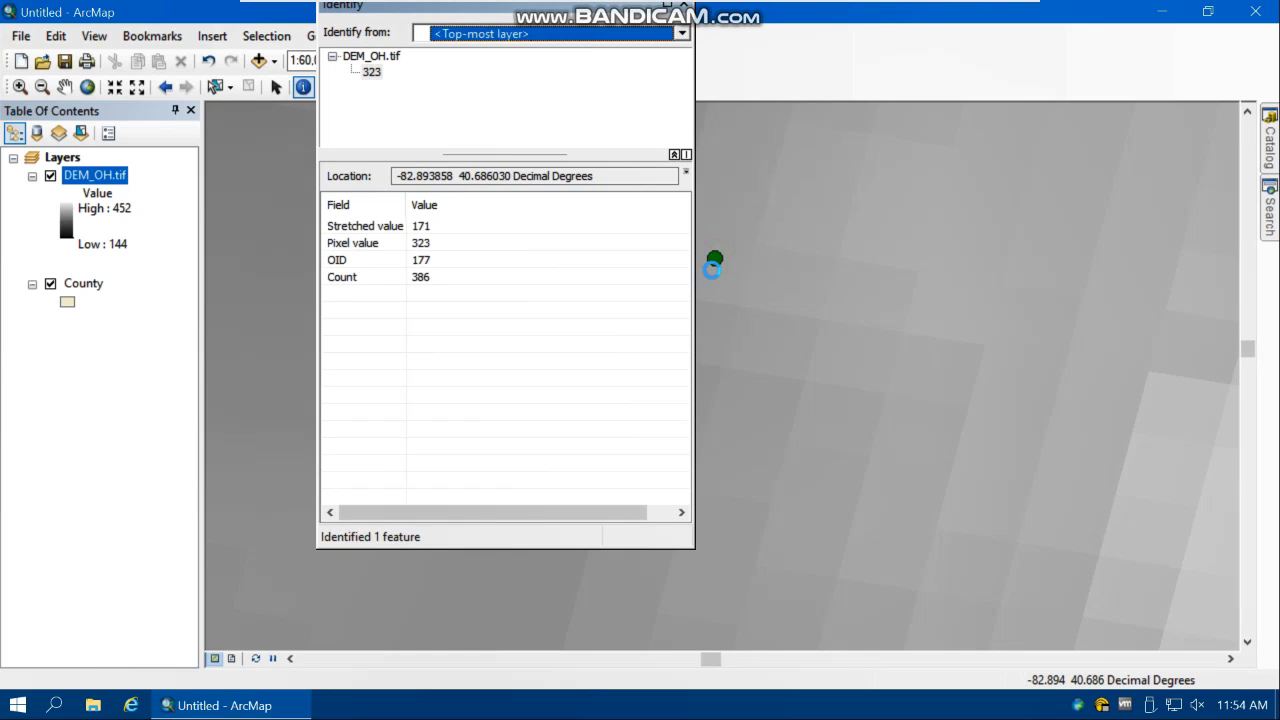
click(717, 283)
click(706, 257)
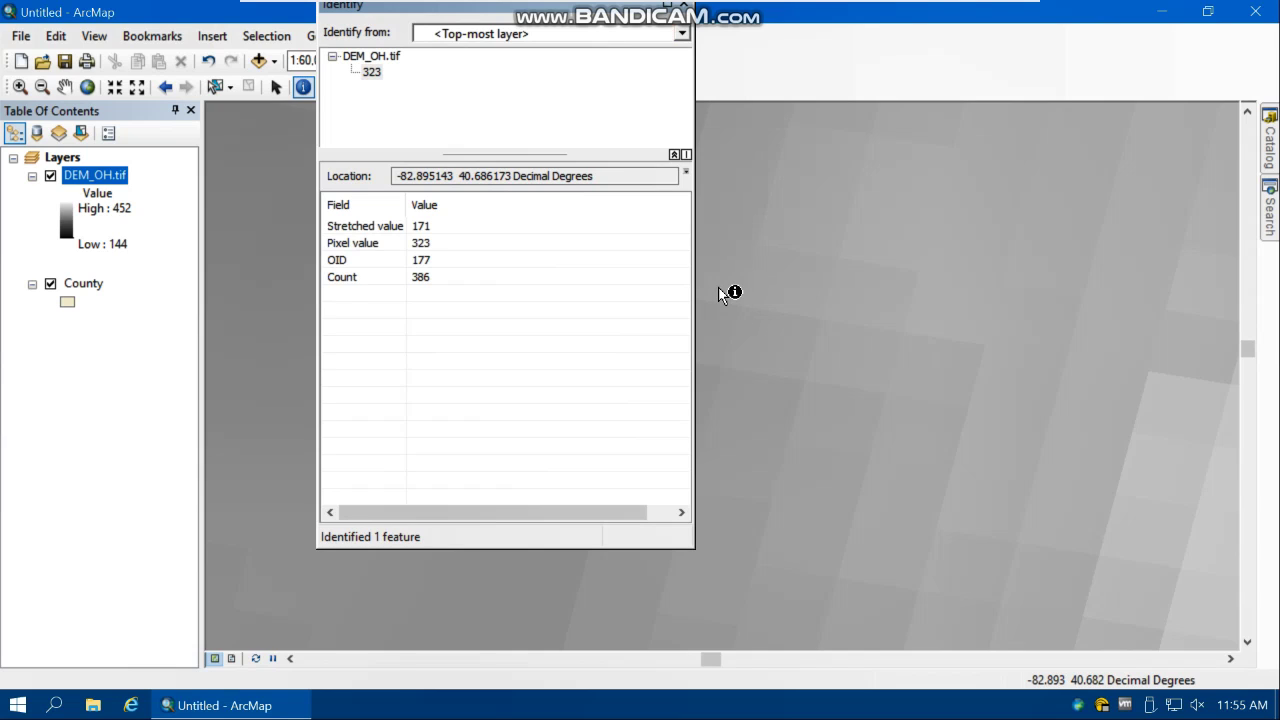
- Examine the DEM_OH.tif layer's source properties, including raster information, cell size, extent and spatial reference
right_click(111, 181)
click(186, 473)
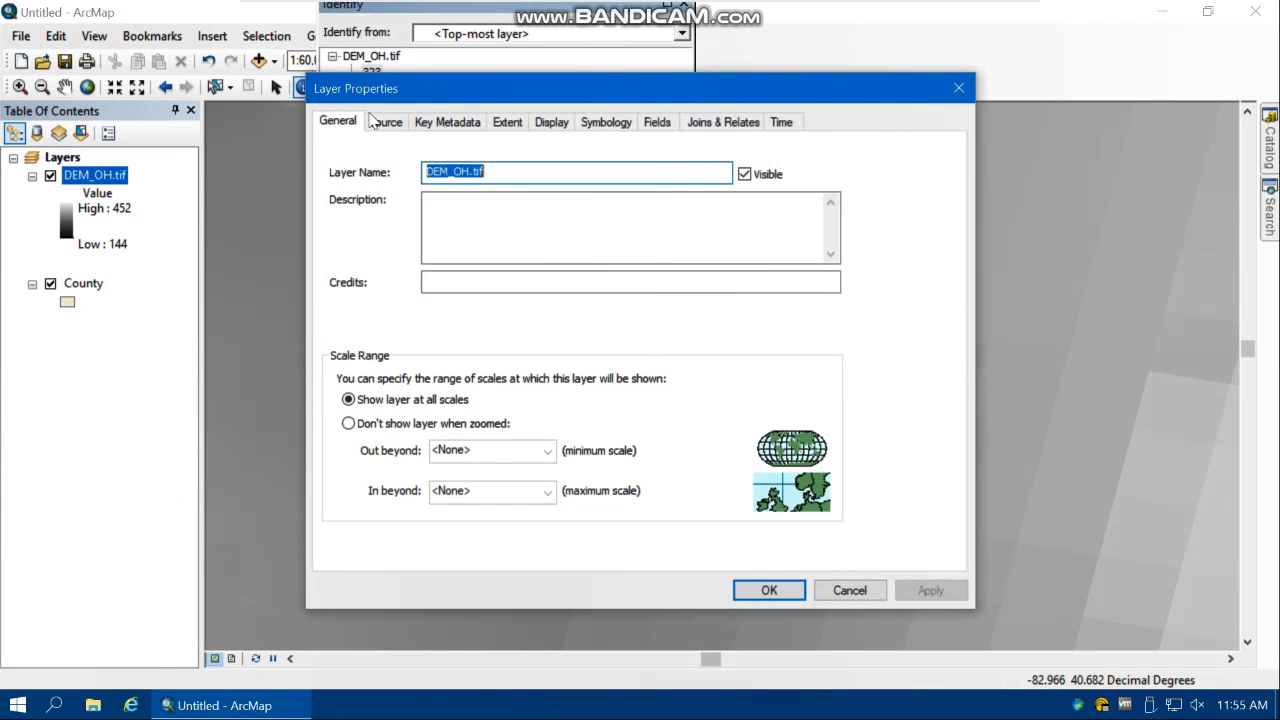
click(386, 126)
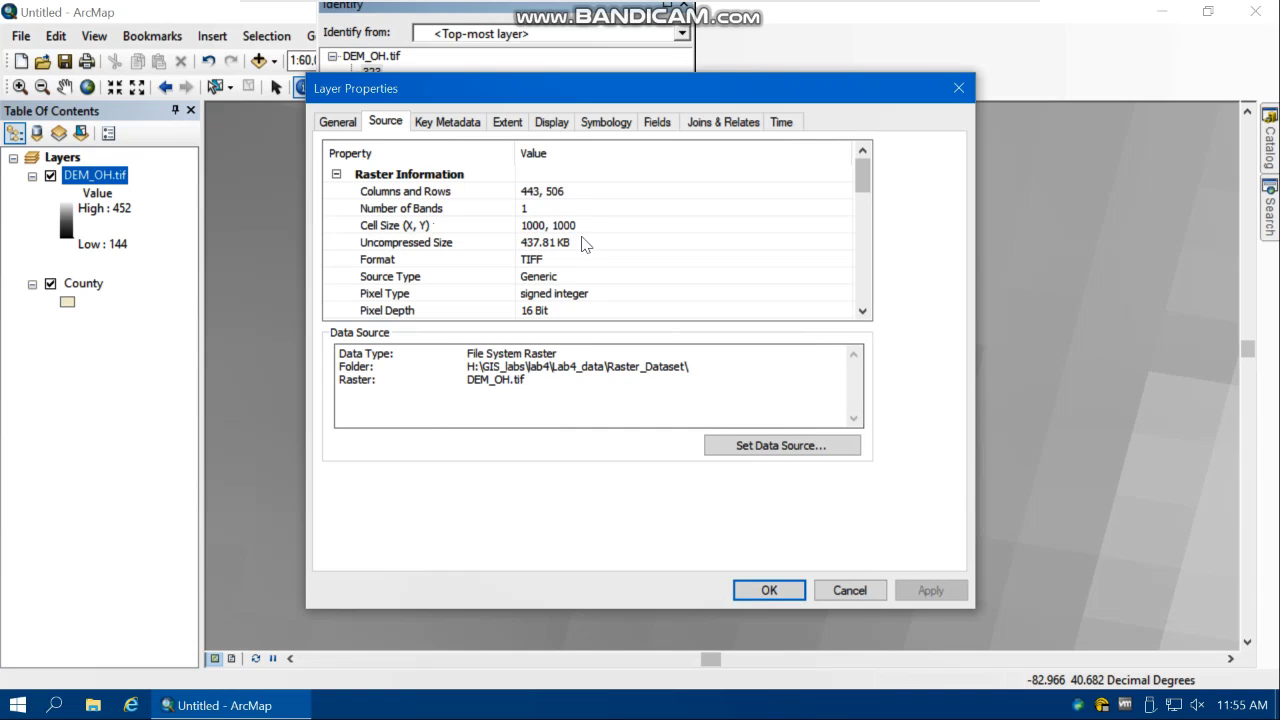
click(862, 311)
click(862, 311)
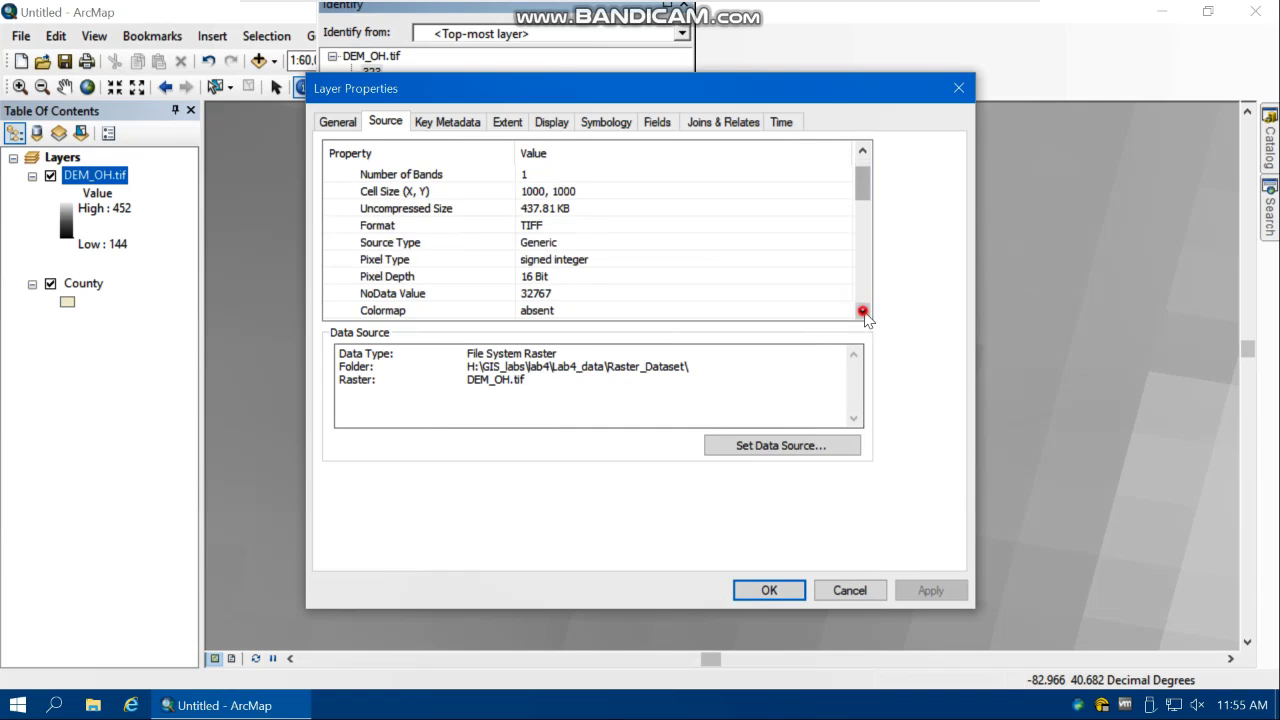
click(862, 311)
click(862, 311)
click(862, 311)
click(862, 311)
click(862, 311)
click(862, 311)
click(862, 311)
click(862, 311)
click(862, 311)
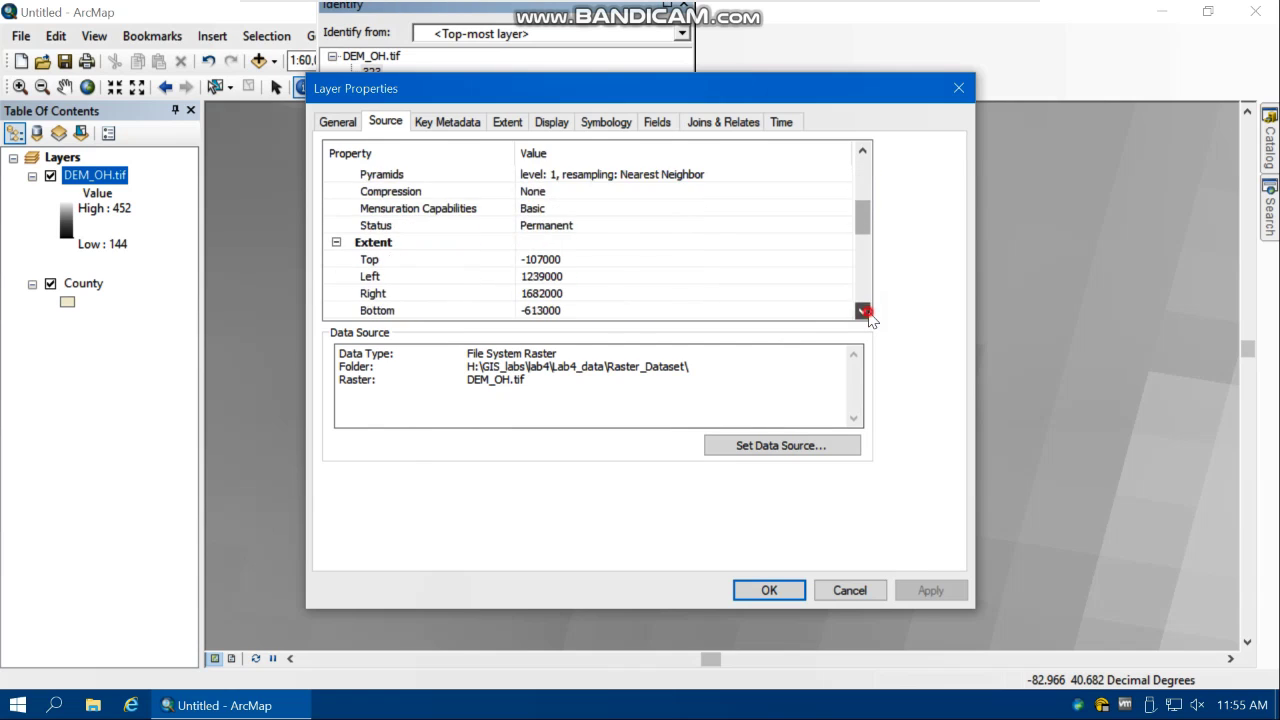
click(862, 311)
click(862, 311)
click(862, 311)
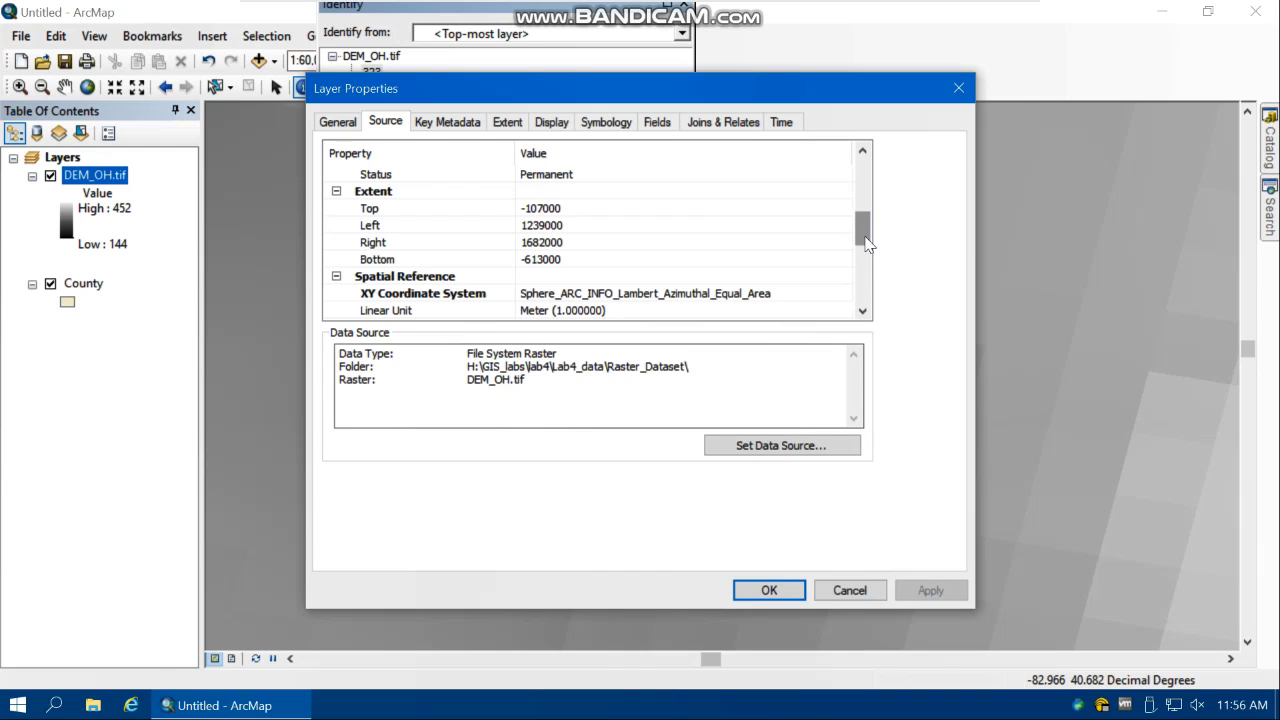
drag(866, 245, 846, 180)
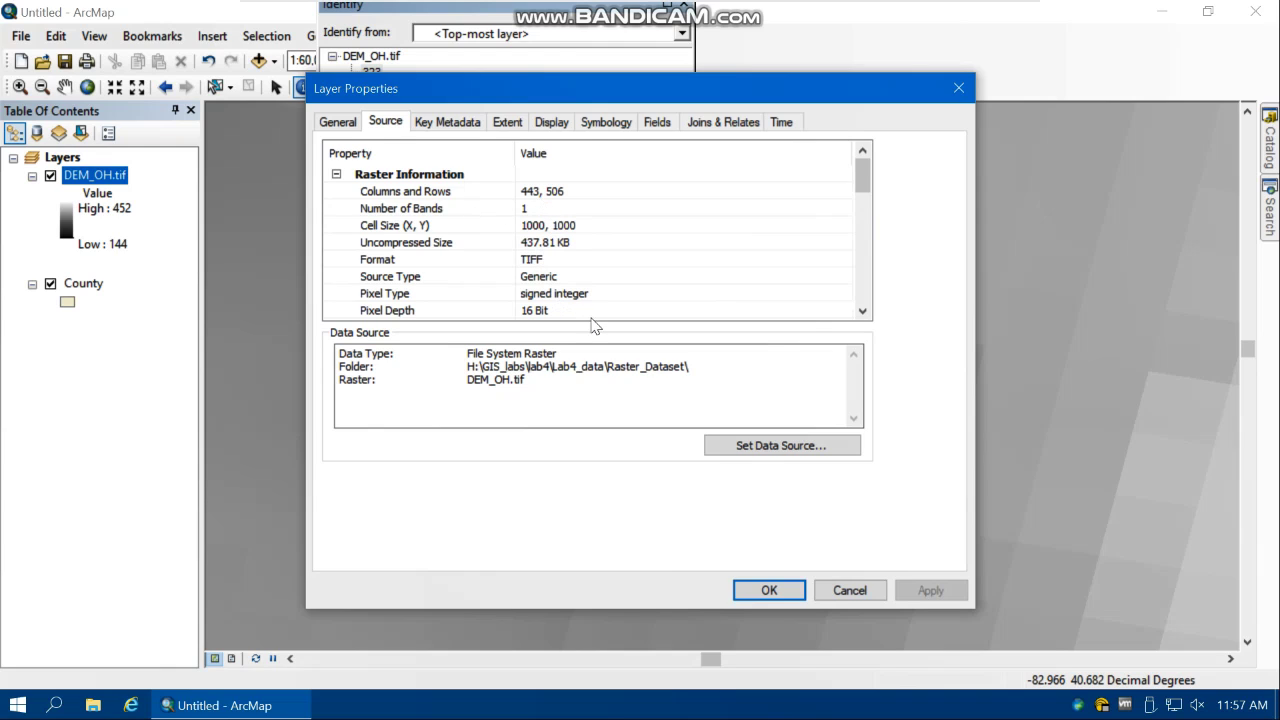
- Apply a stretched blue-yellow-red color ramp to the DEM_OH.tif layer, with red for high values
click(604, 124)
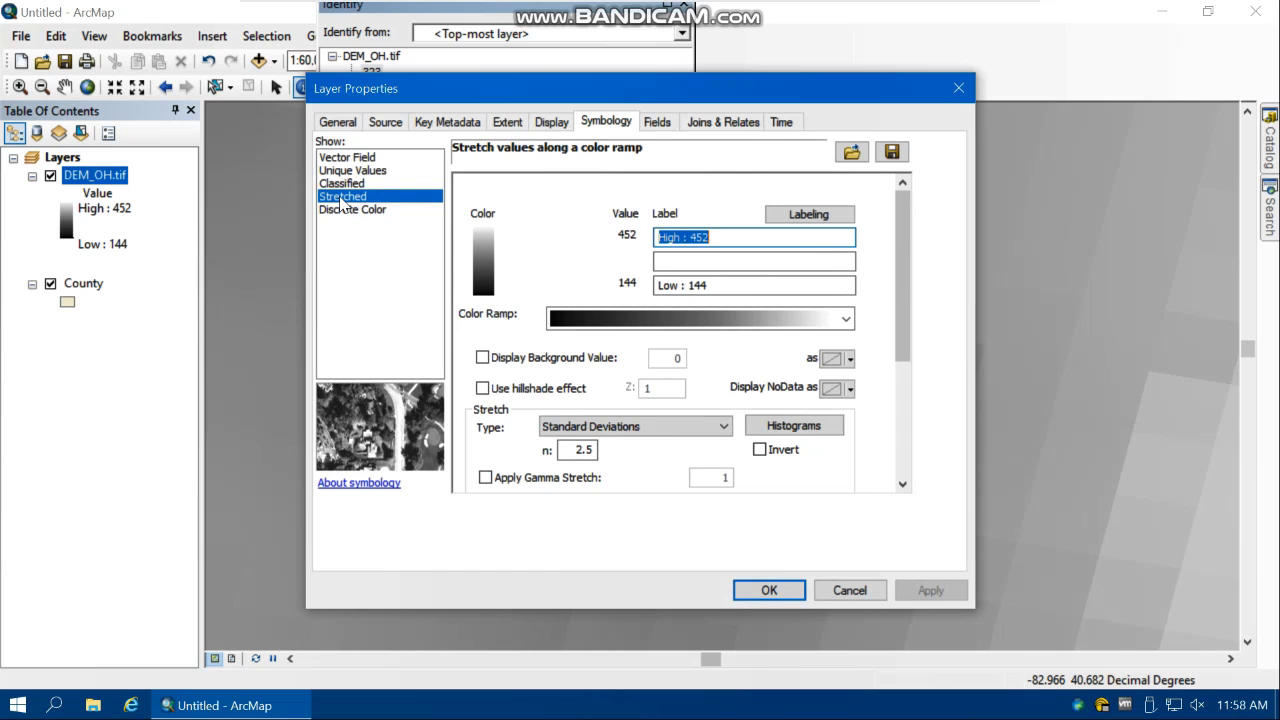
click(846, 318)
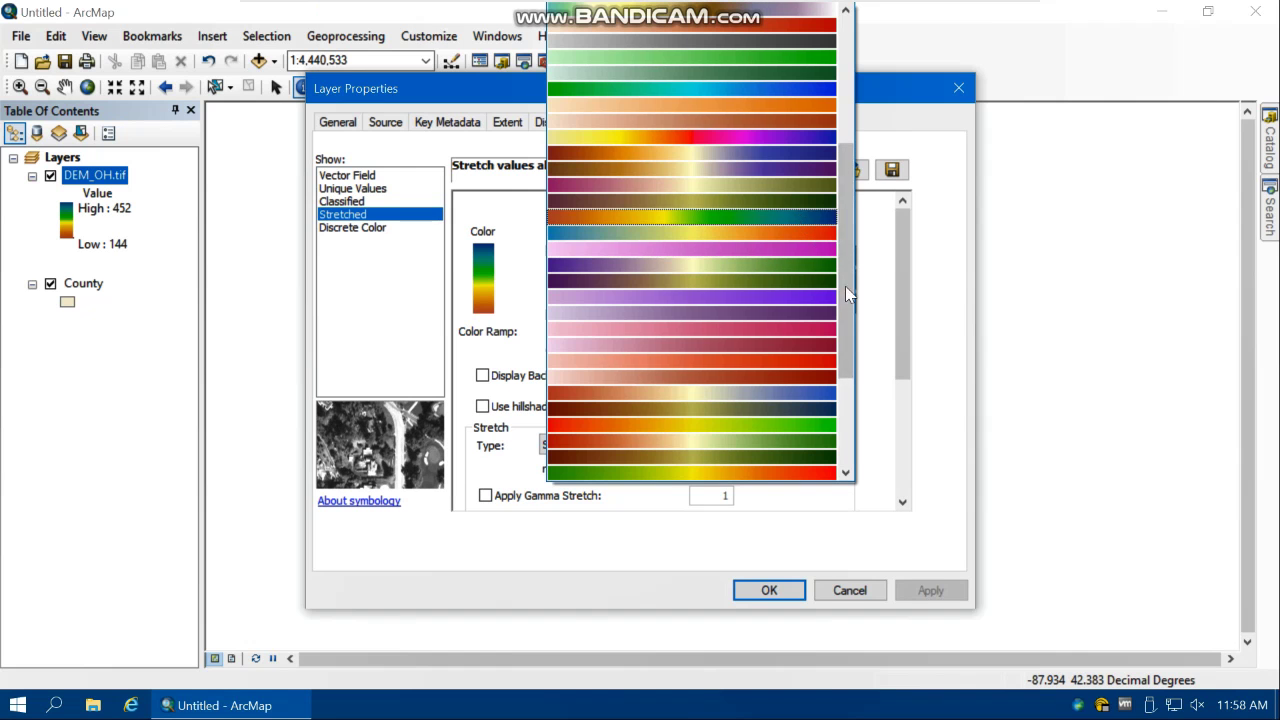
click(812, 234)
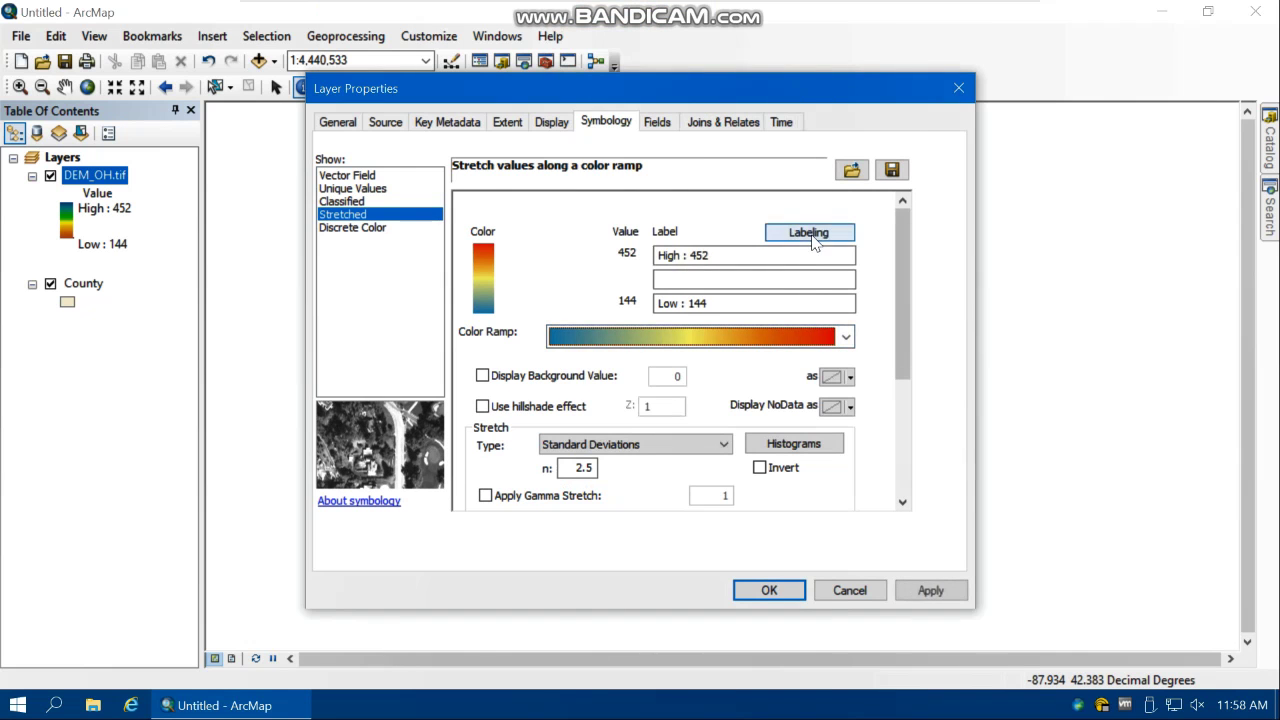
click(928, 590)
click(769, 590)
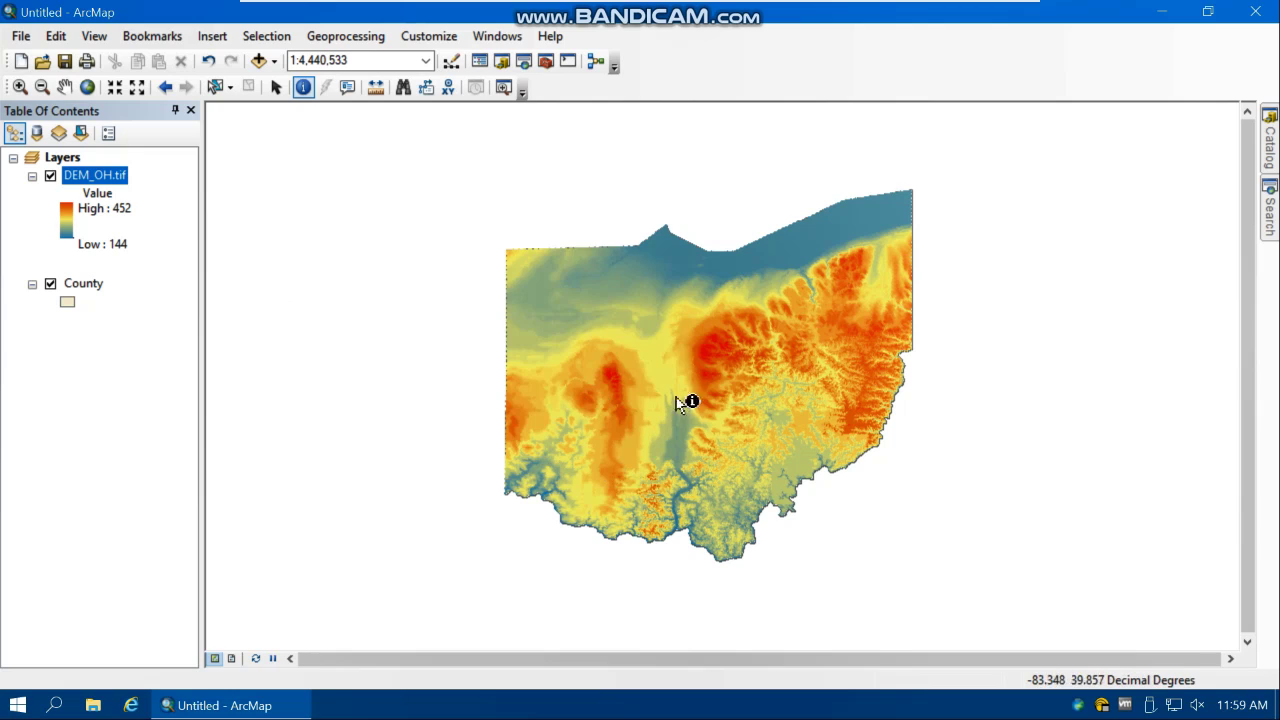
- Identify the DEM pixel values at a red high-elevation spot and a blue low-lying spot in the south
click(712, 355)
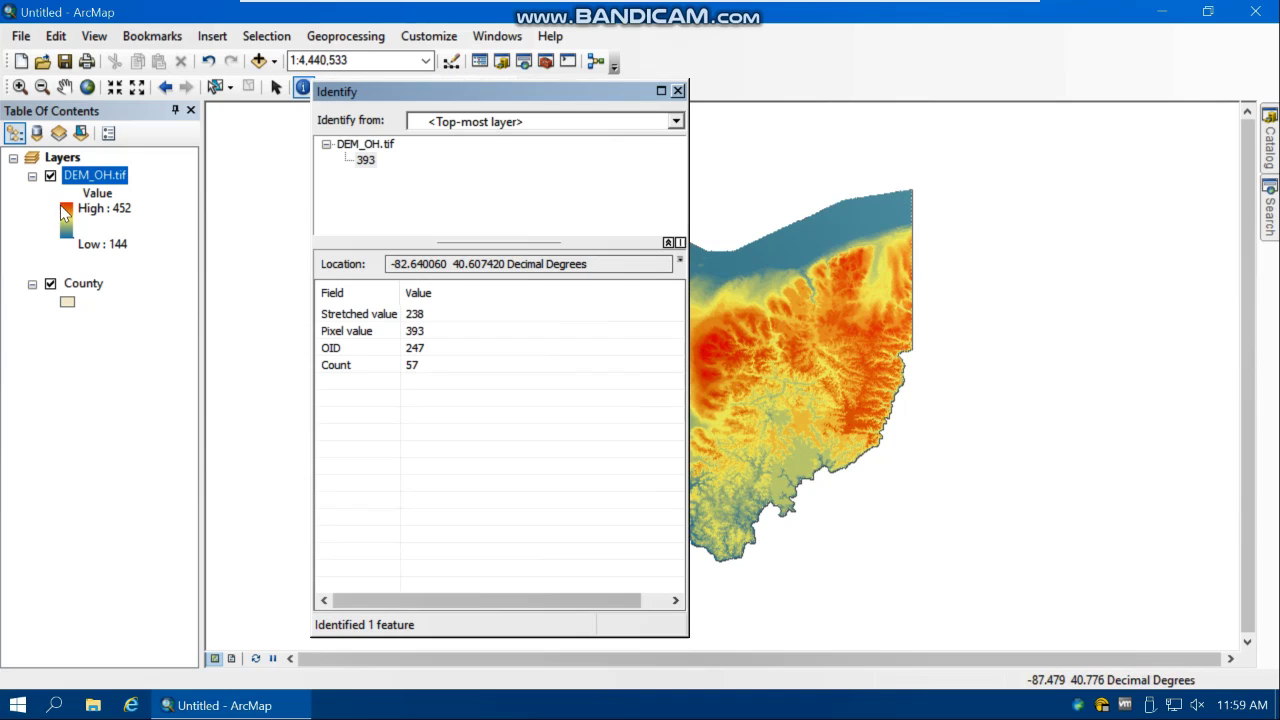
click(678, 91)
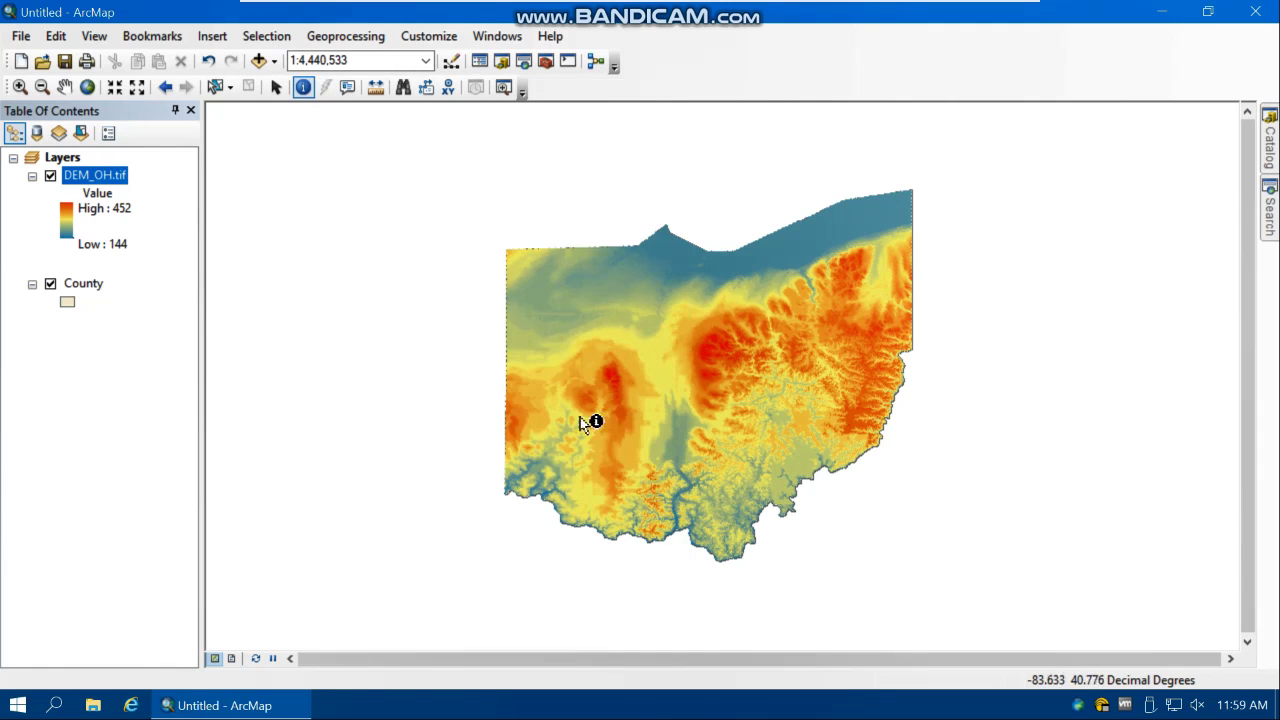
click(684, 482)
click(678, 91)
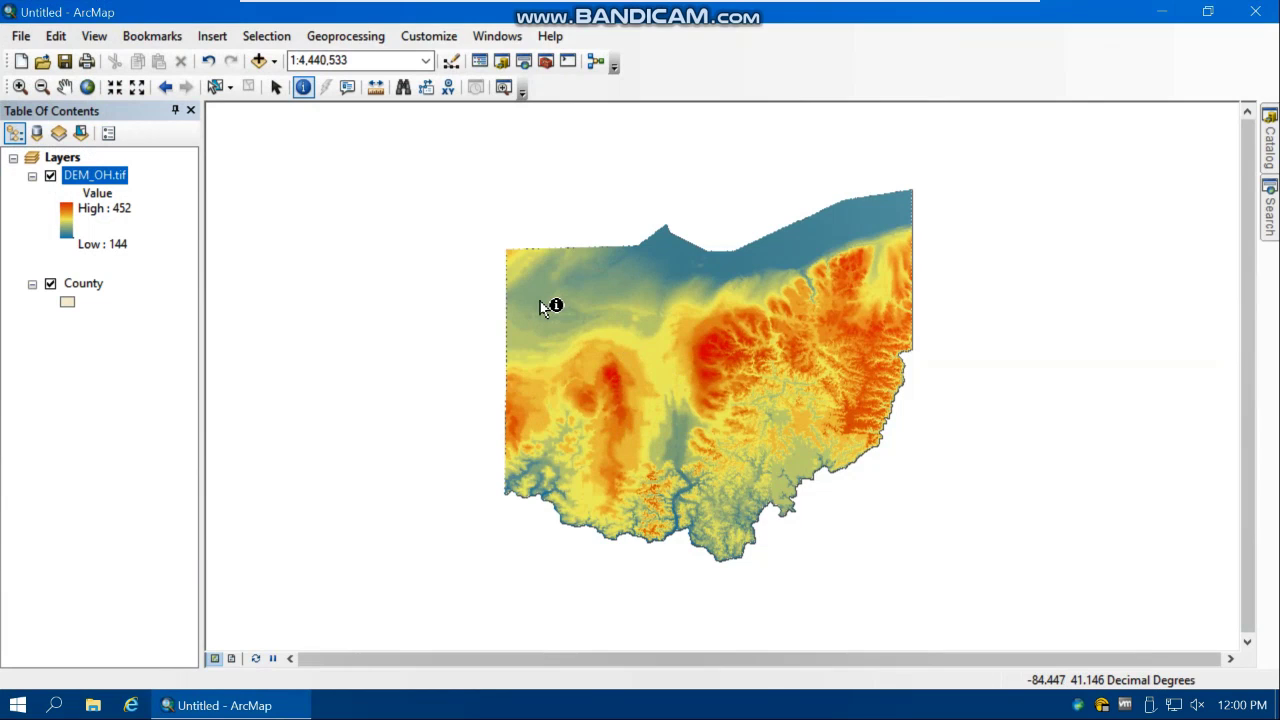
- Add the Imagery with Labels basemap to the map and dismiss the geographic coordinate systems warning
click(274, 62)
click(306, 108)
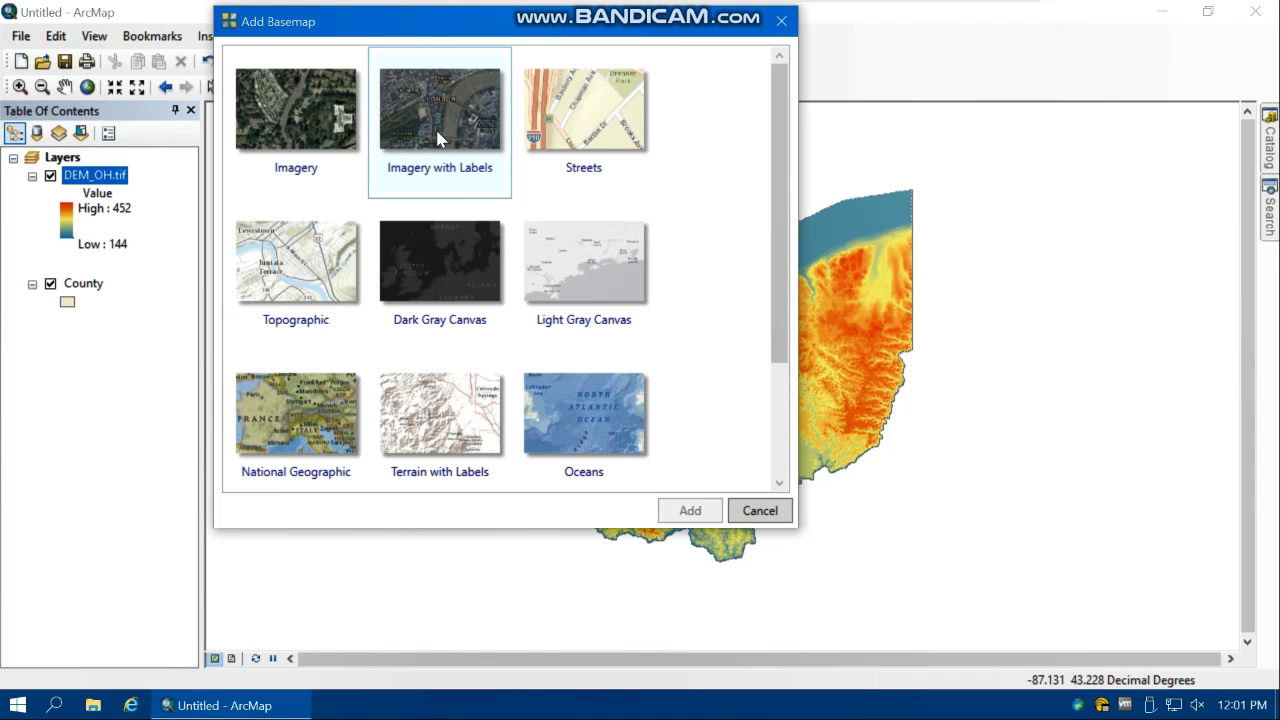
click(437, 138)
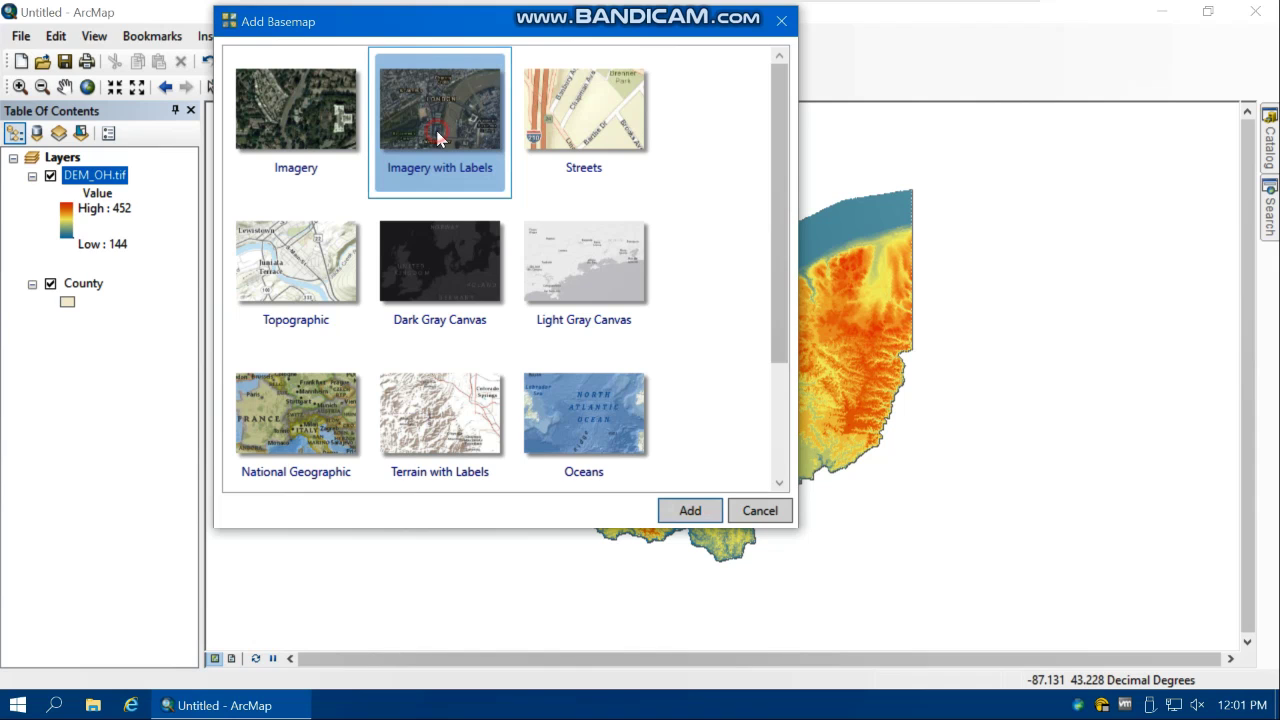
click(693, 515)
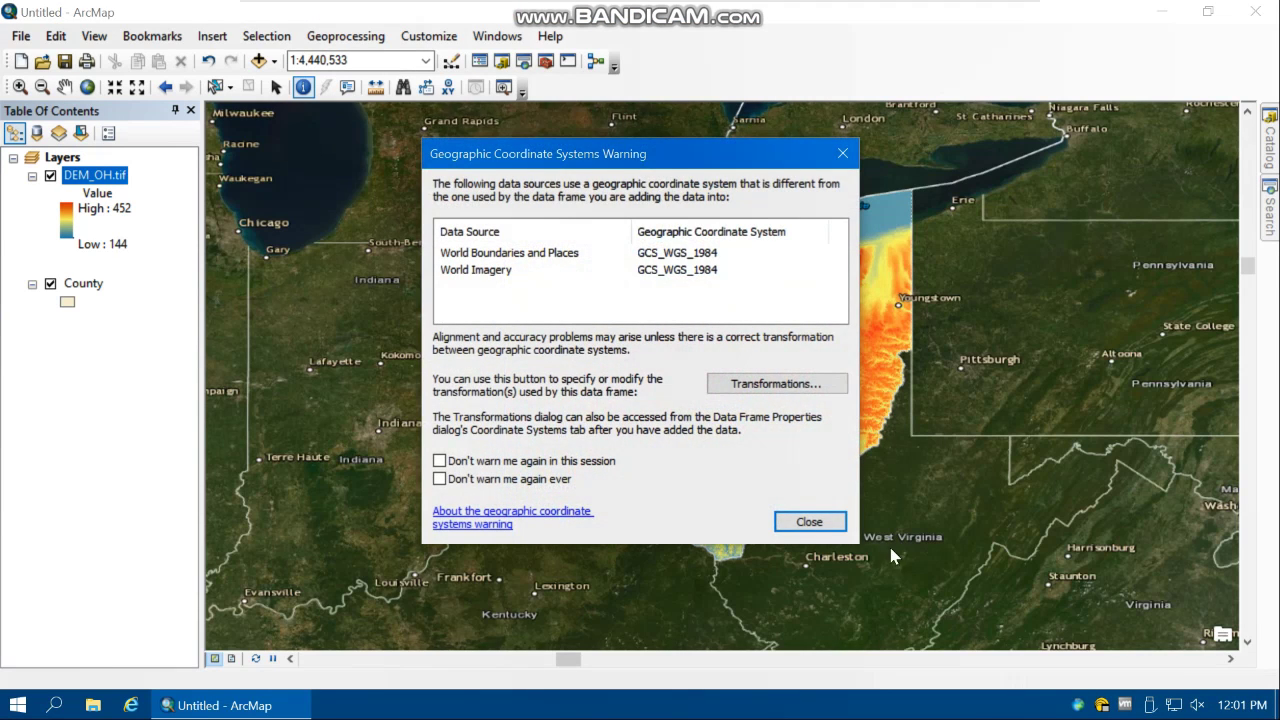
click(809, 522)
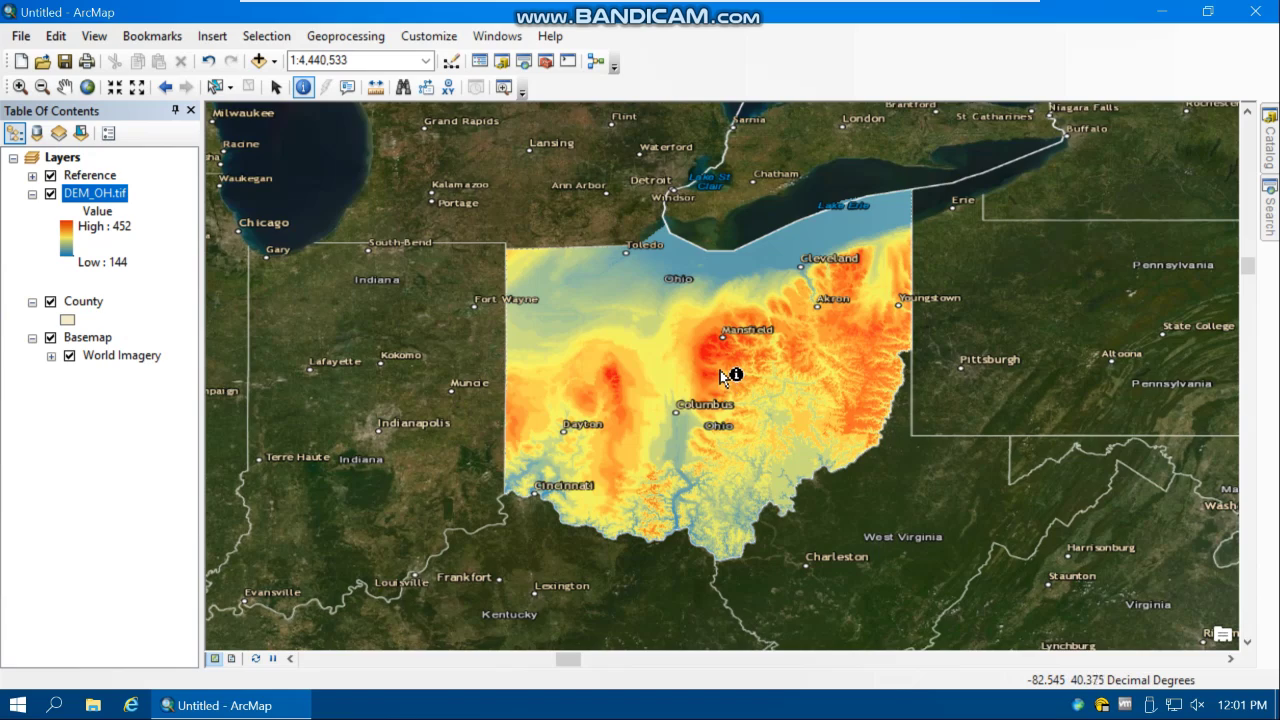
- Examine the DEM colors around Mansfield, Mt Vernon and Columbus against the basemap's city and county labels at several scales
scroll(725, 375, up, 3)
scroll(725, 375, up, 2)
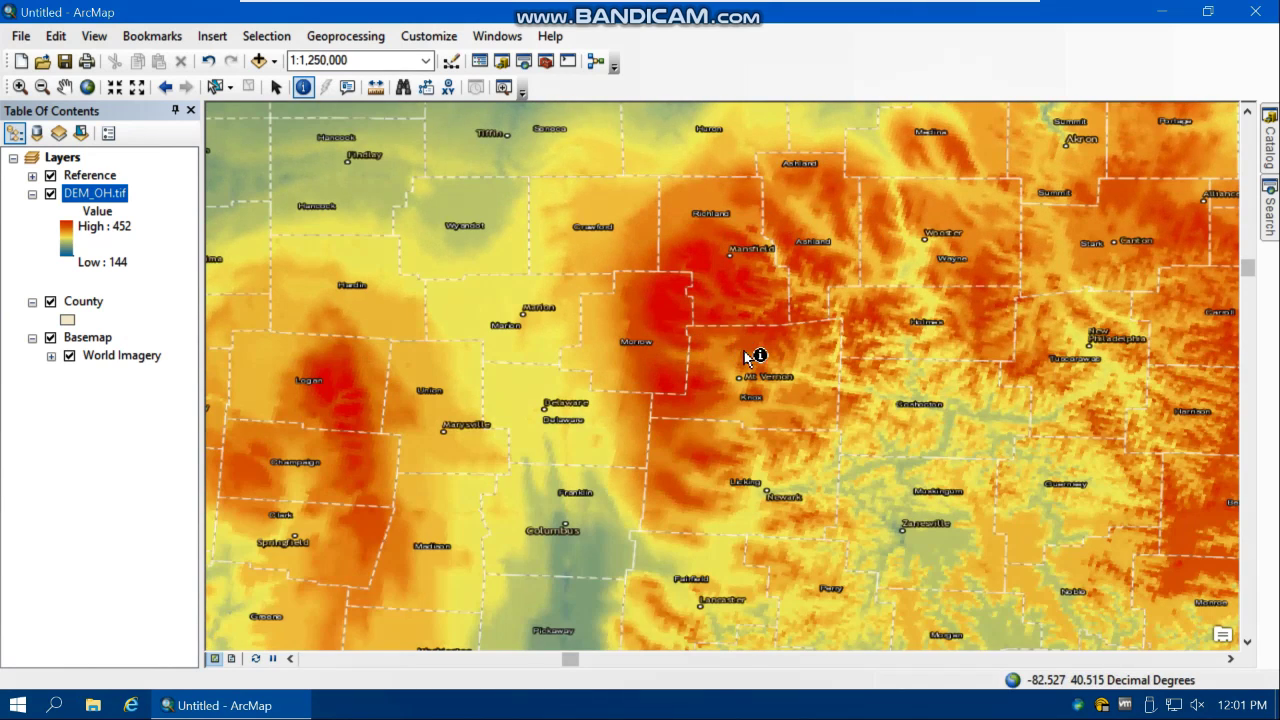
scroll(748, 365, up, 2)
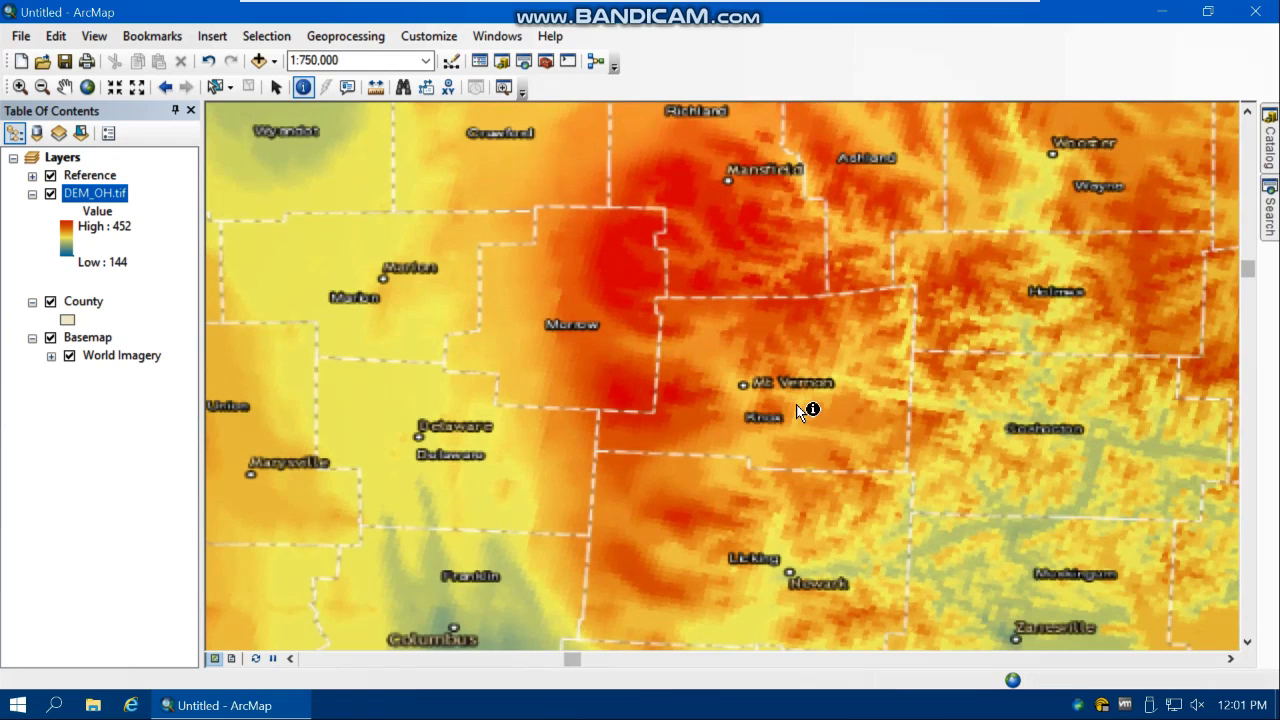
scroll(800, 410, up, 1)
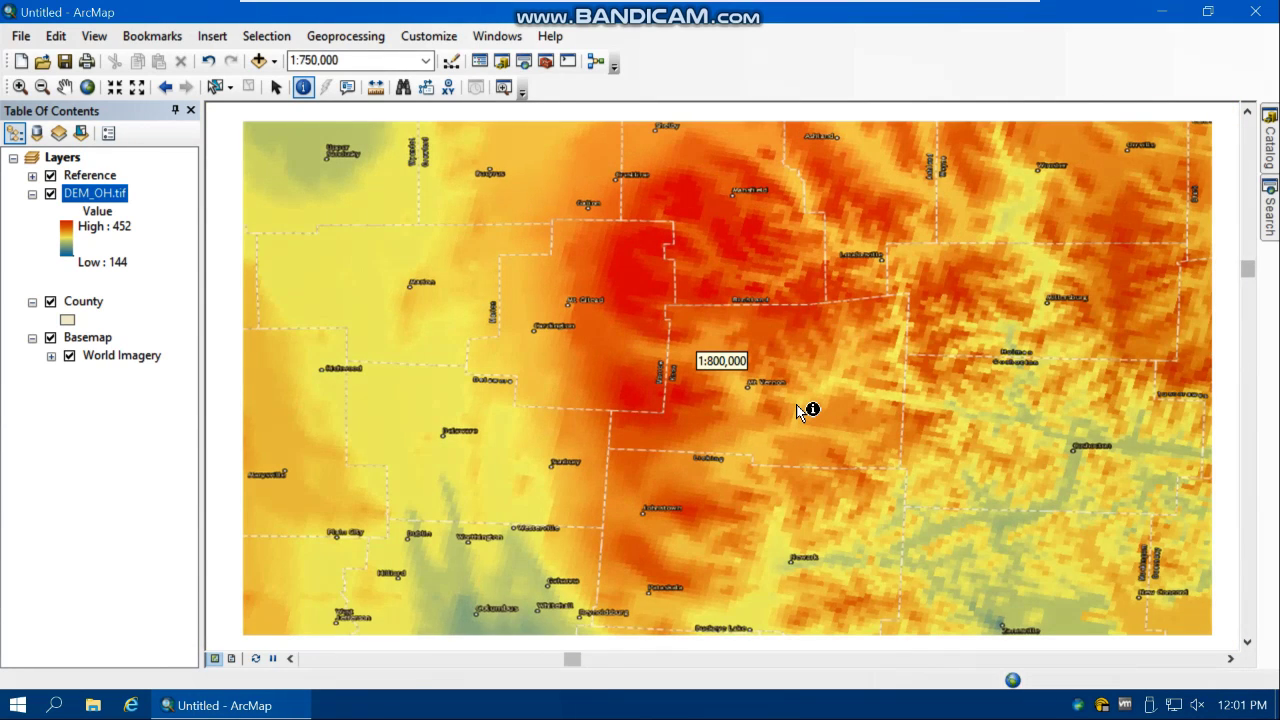
scroll(800, 410, up, 3)
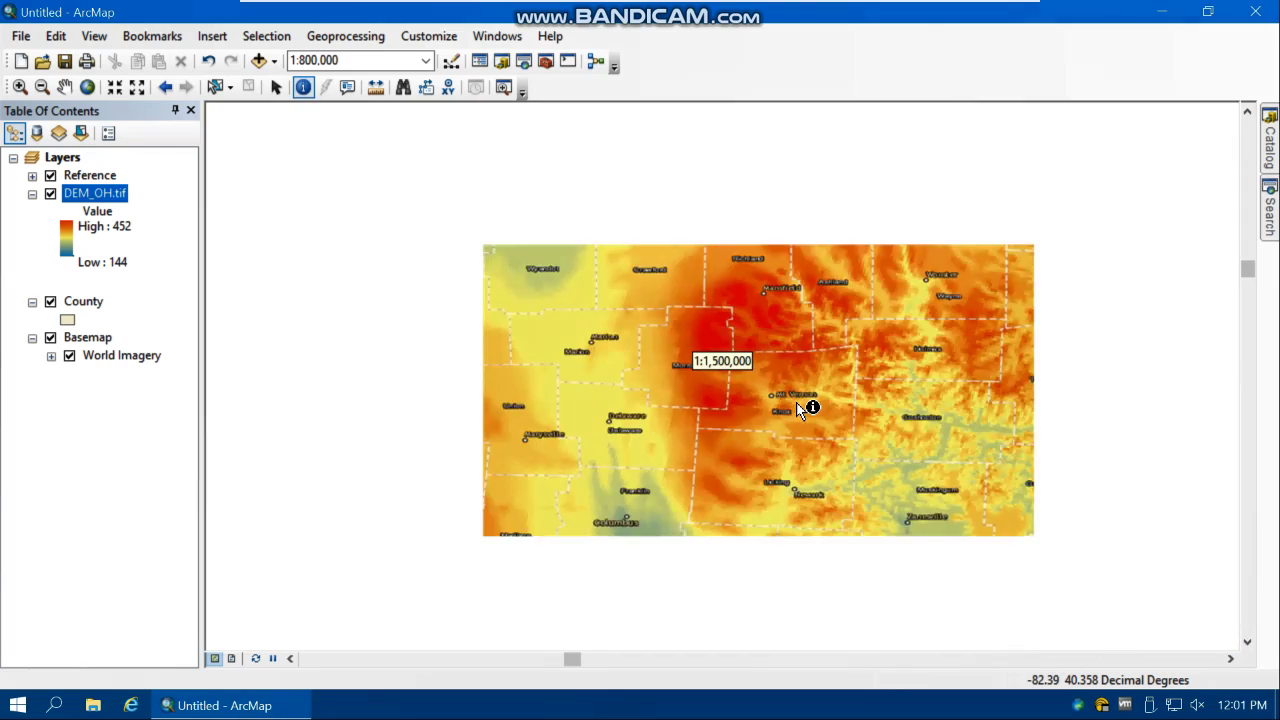
scroll(797, 408, up, 4)
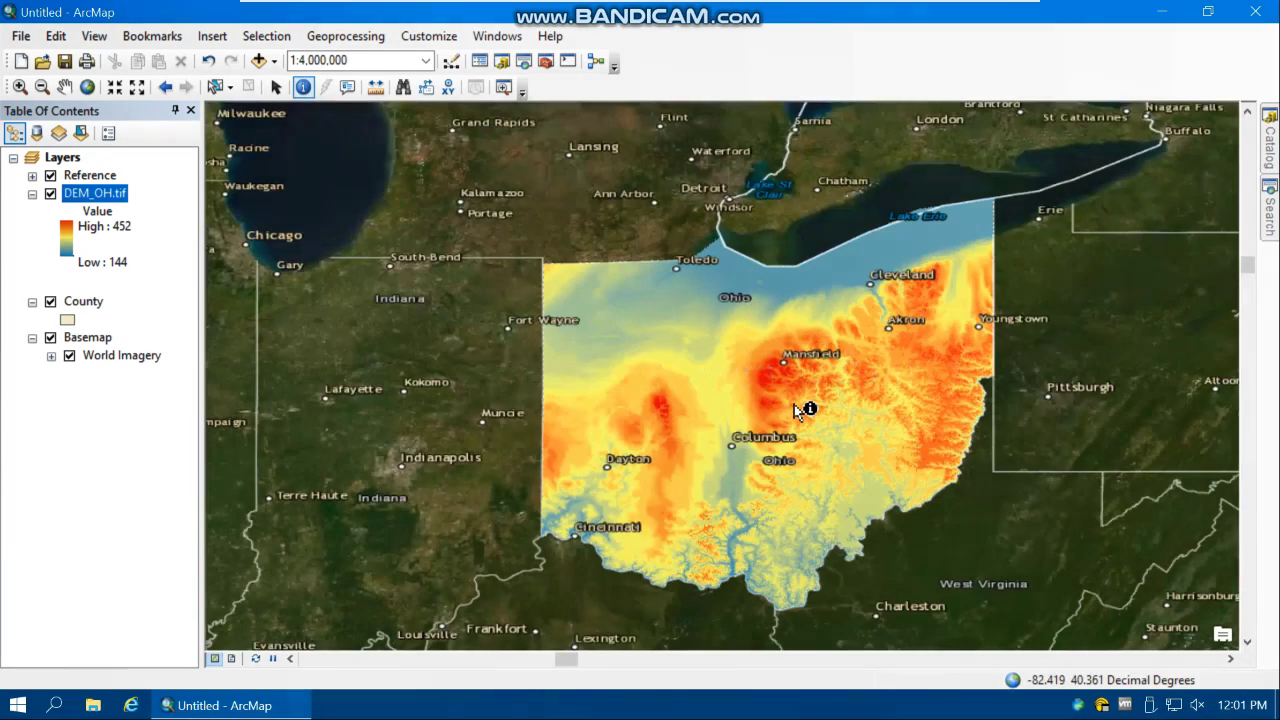
scroll(672, 325, down, 3)
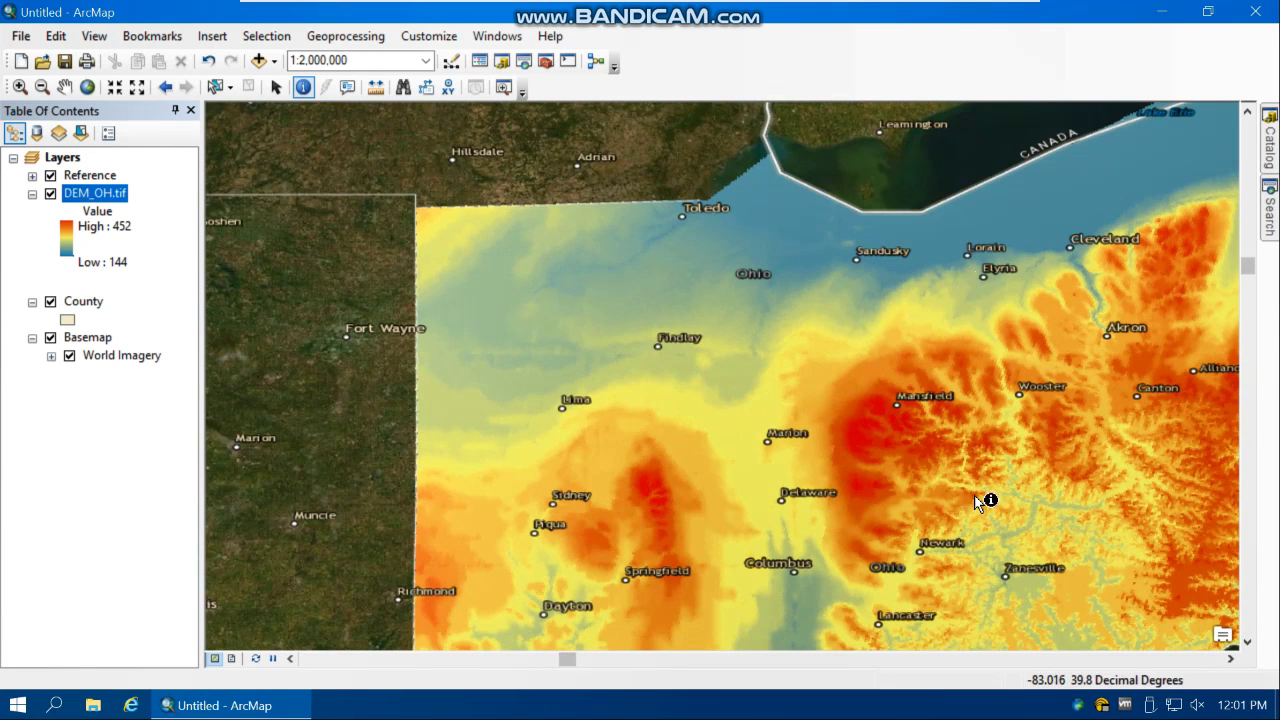
- Examine the elevation pattern from Ohio's southern border up to Lake Erie, then return to the full extent of DEM_OH.tif
click(1249, 642)
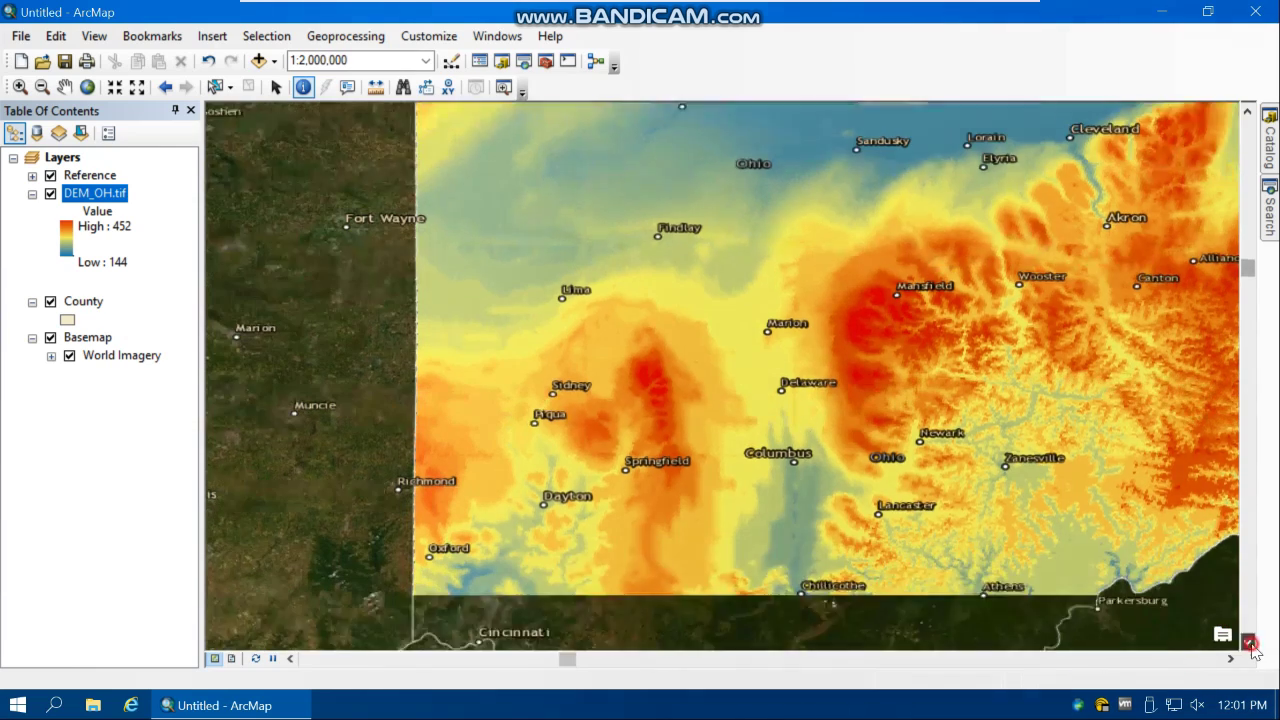
click(1249, 642)
click(1249, 642)
click(1249, 642)
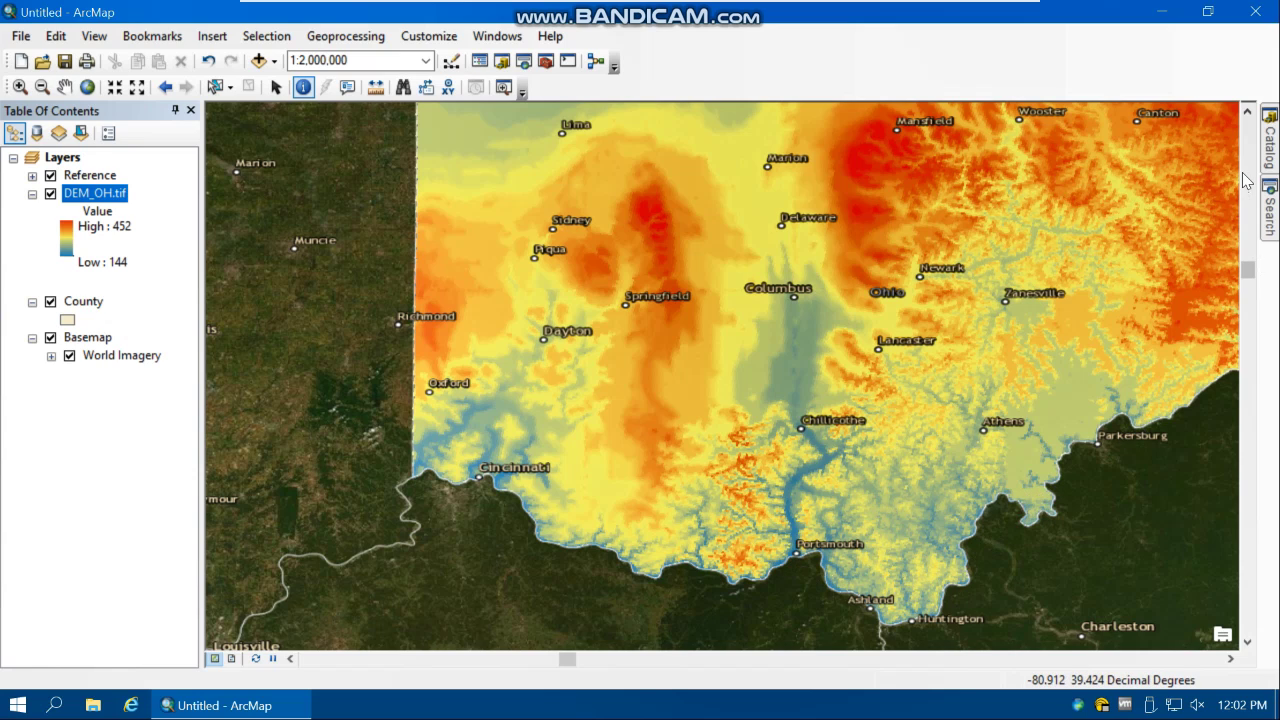
click(1248, 112)
click(1248, 112)
click(1248, 112)
click(1248, 112)
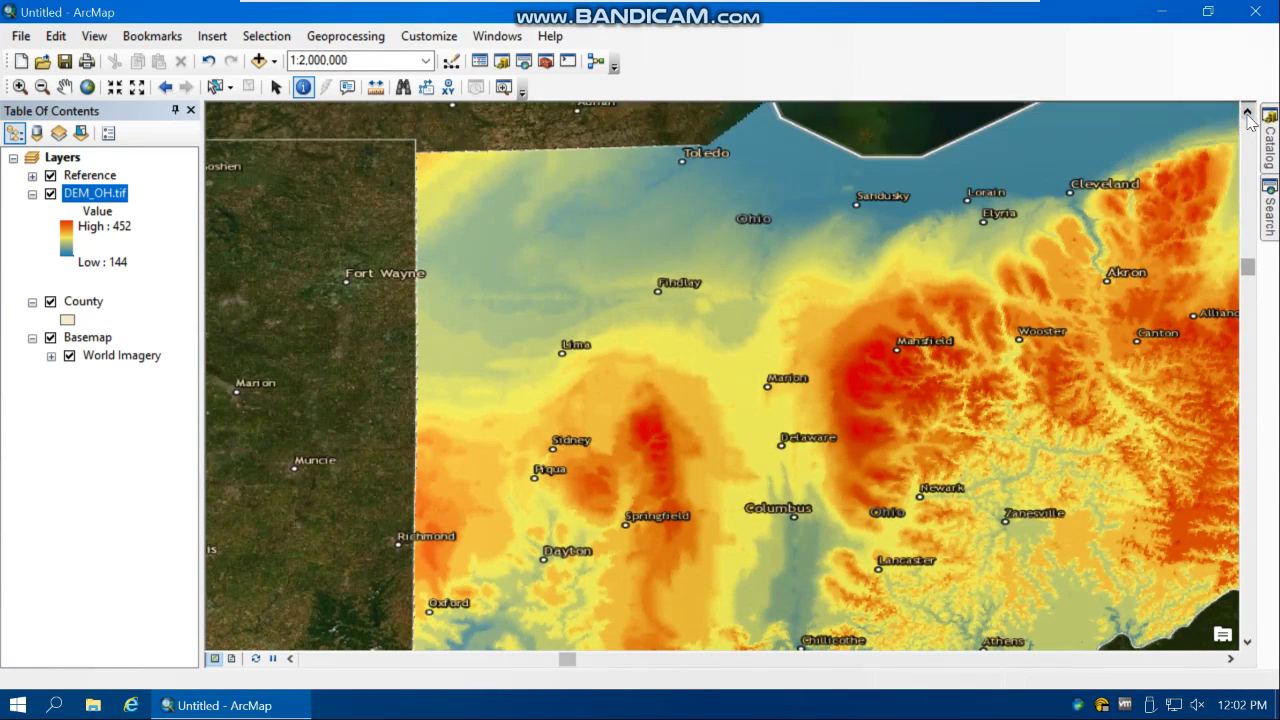
click(1248, 112)
right_click(105, 199)
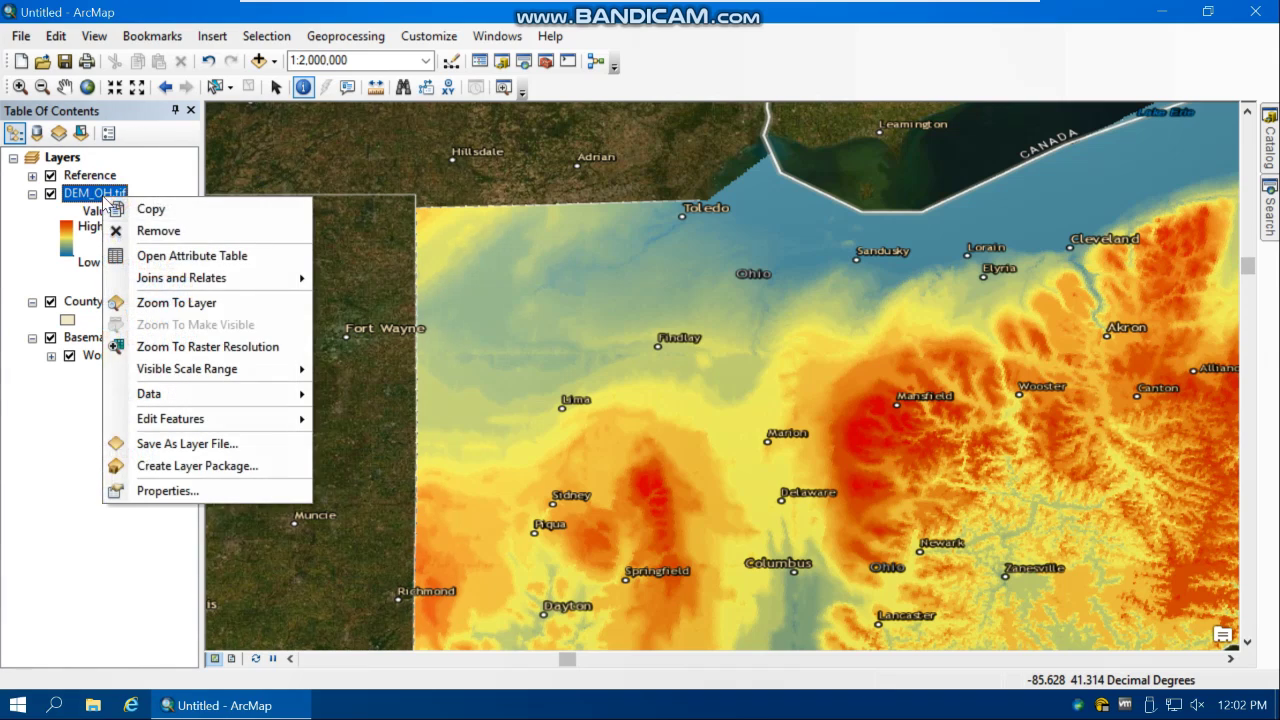
click(172, 304)
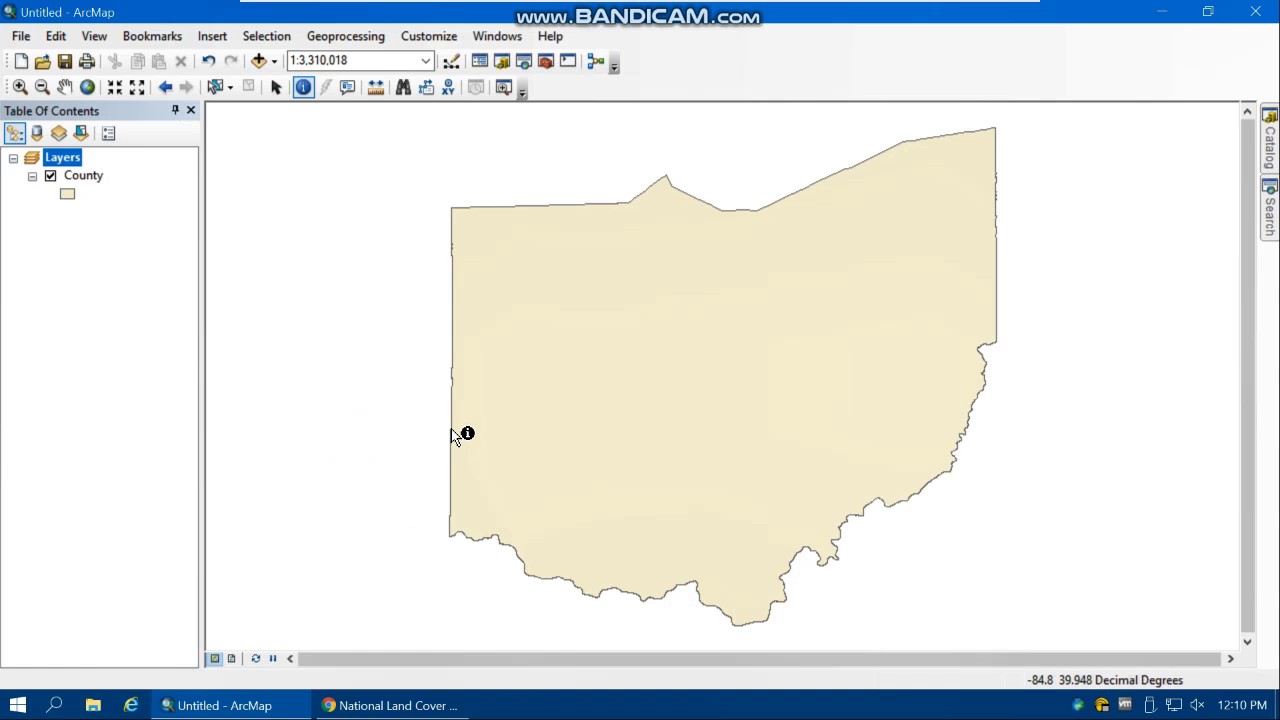
- Add the landcover_oh raster, dismiss the coordinate system warning and place the layer above County in the drawing order
click(258, 60)
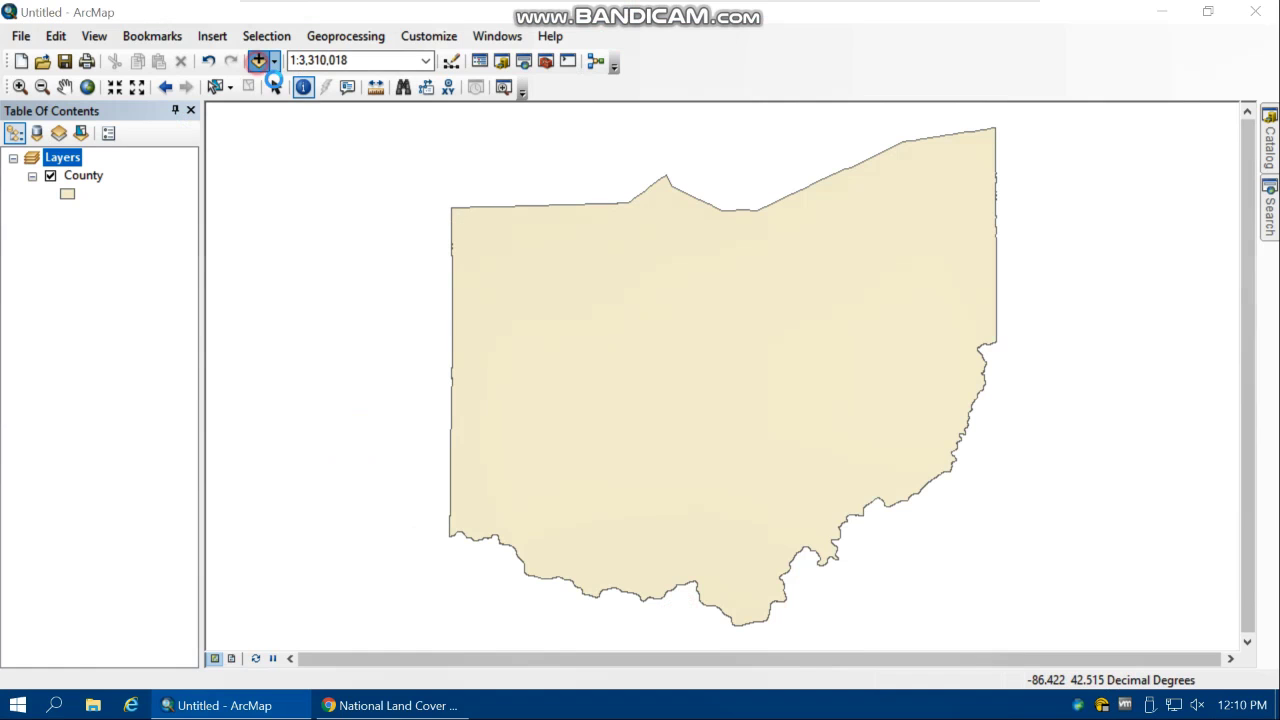
double_click(455, 286)
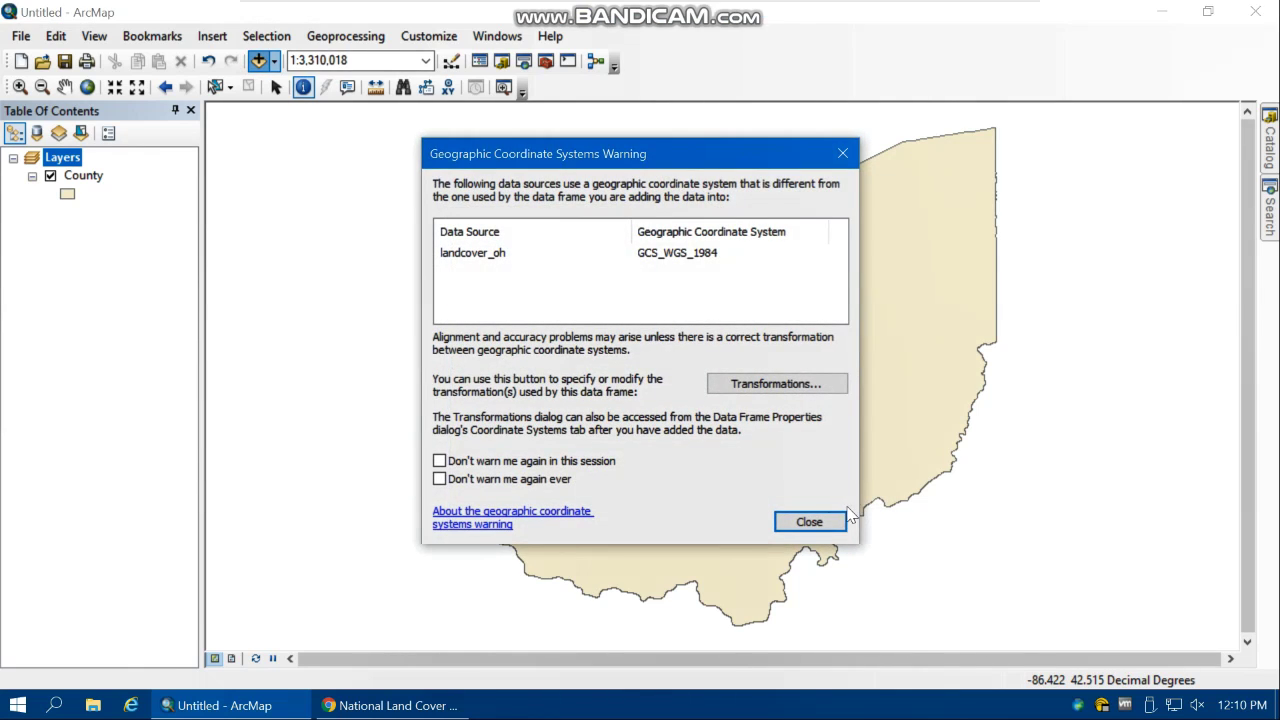
click(810, 521)
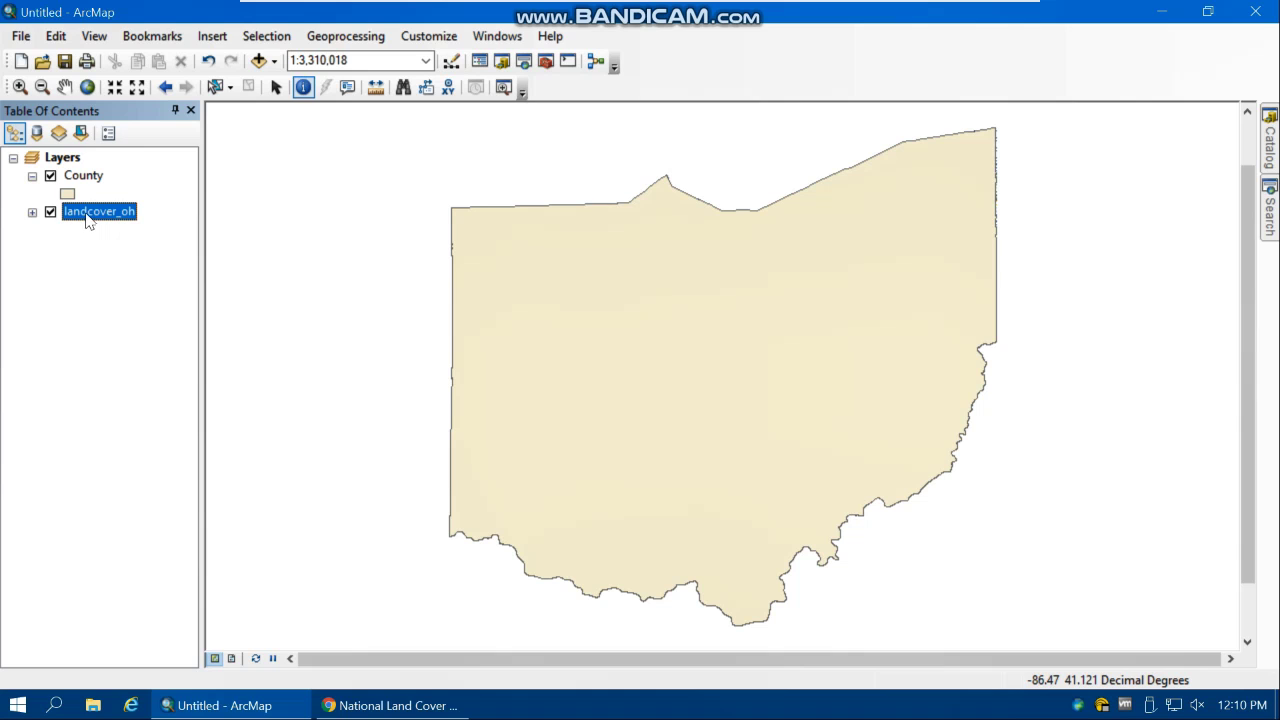
drag(86, 214, 91, 175)
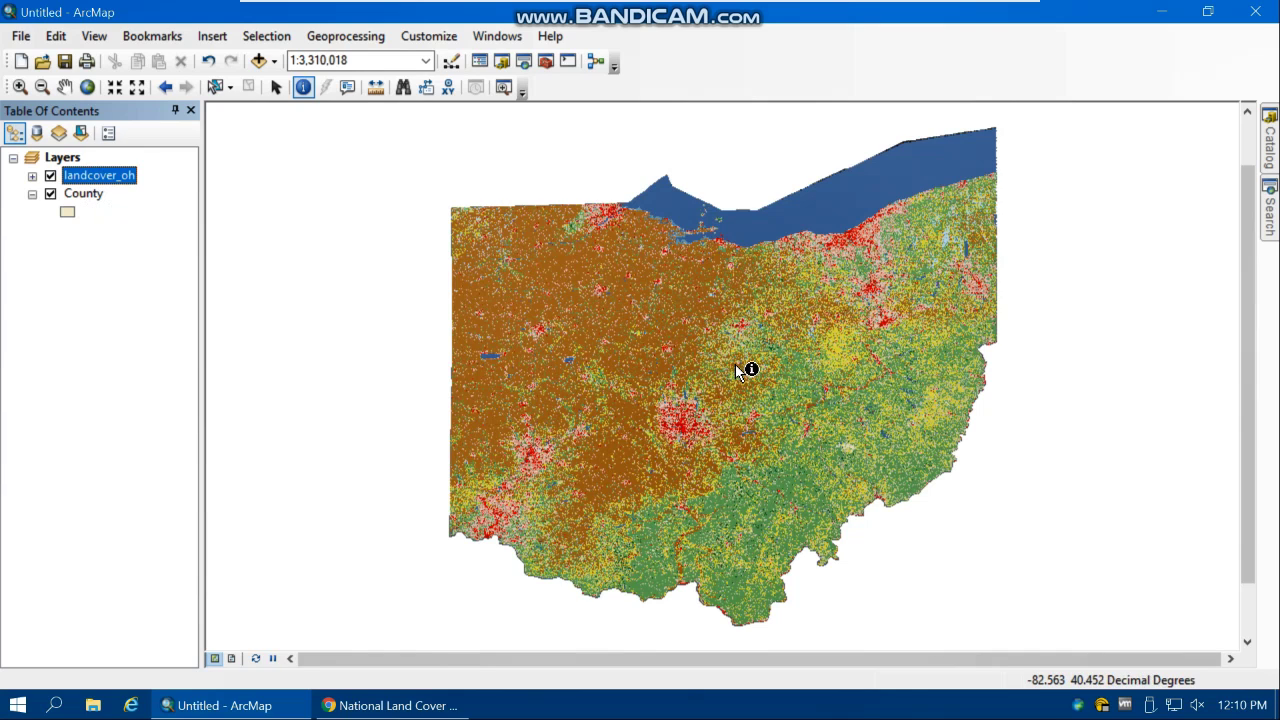
- Change the County layer's symbol to the Hollow style with no fill
click(67, 207)
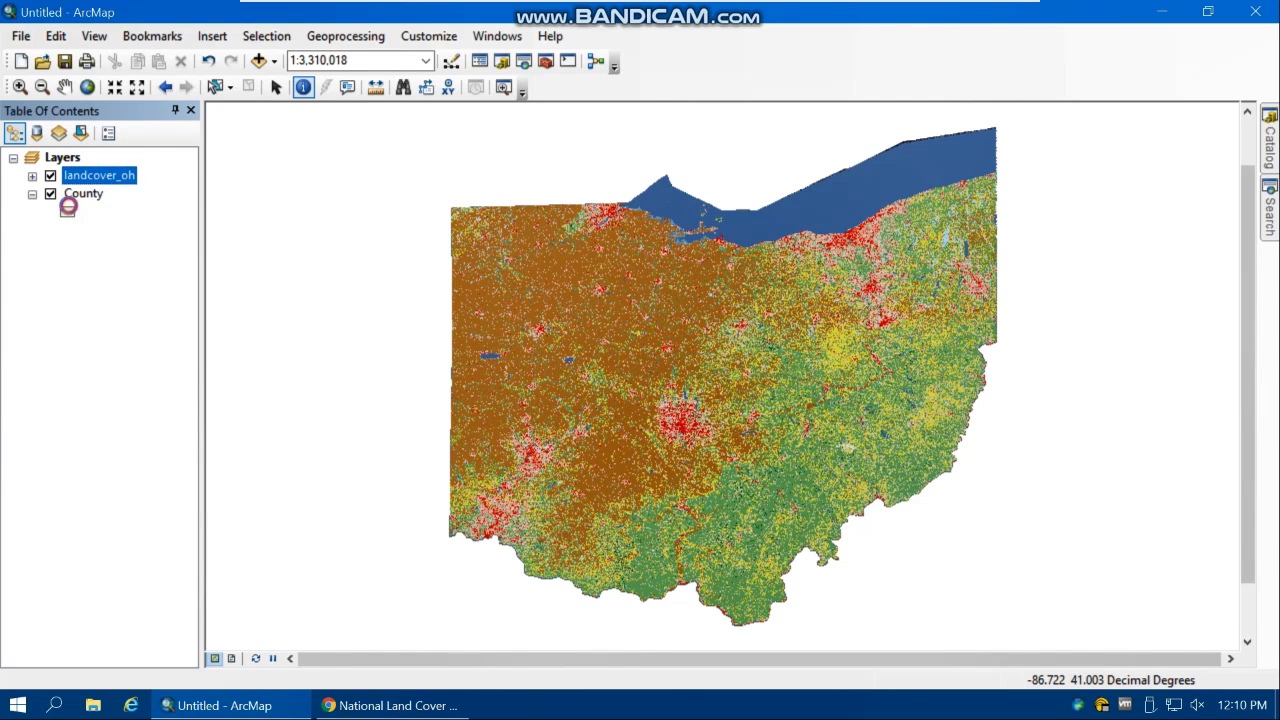
click(441, 314)
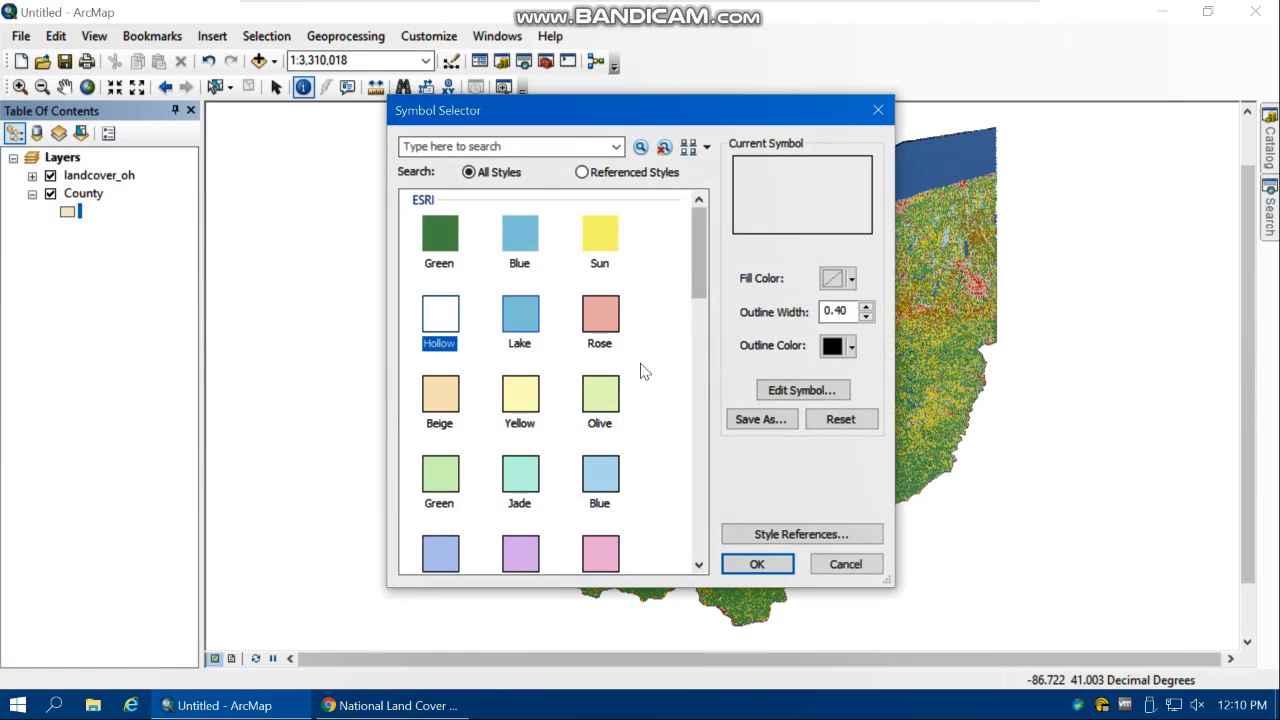
click(782, 563)
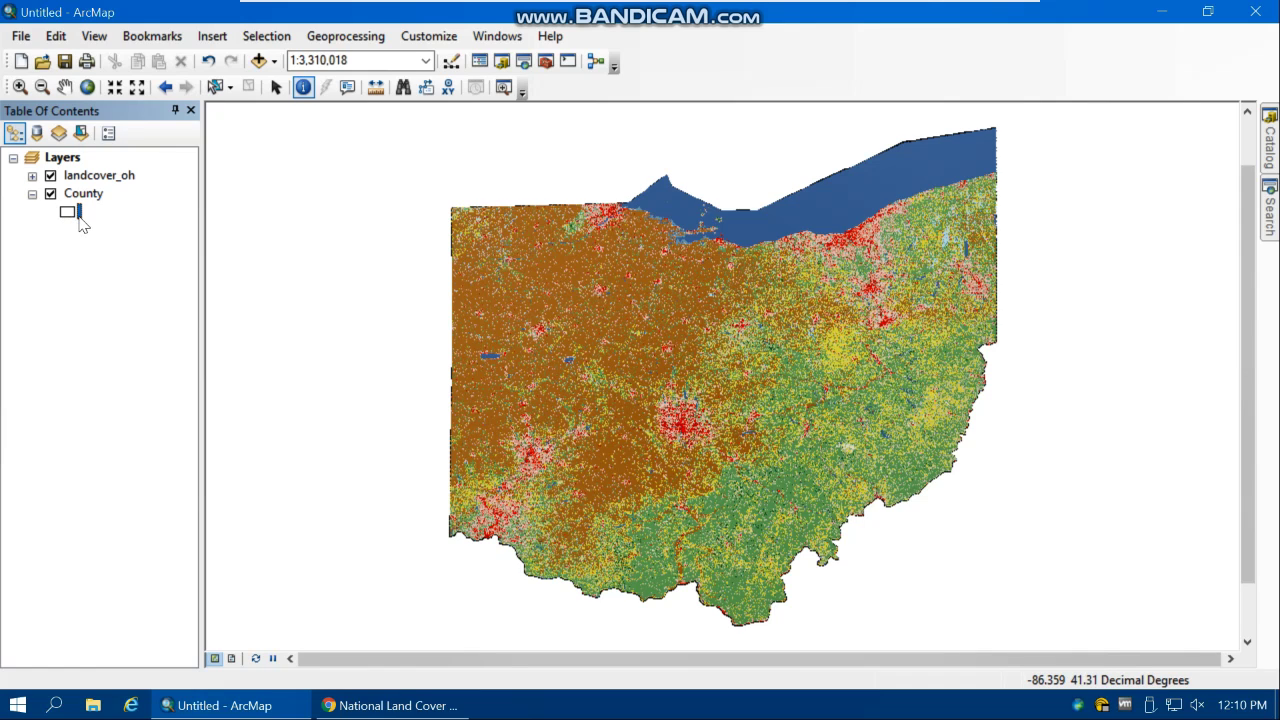
- Open the landcover_oh attribute table and select the value 23 row, followed by the value 11 row, to highlight their cells
right_click(99, 178)
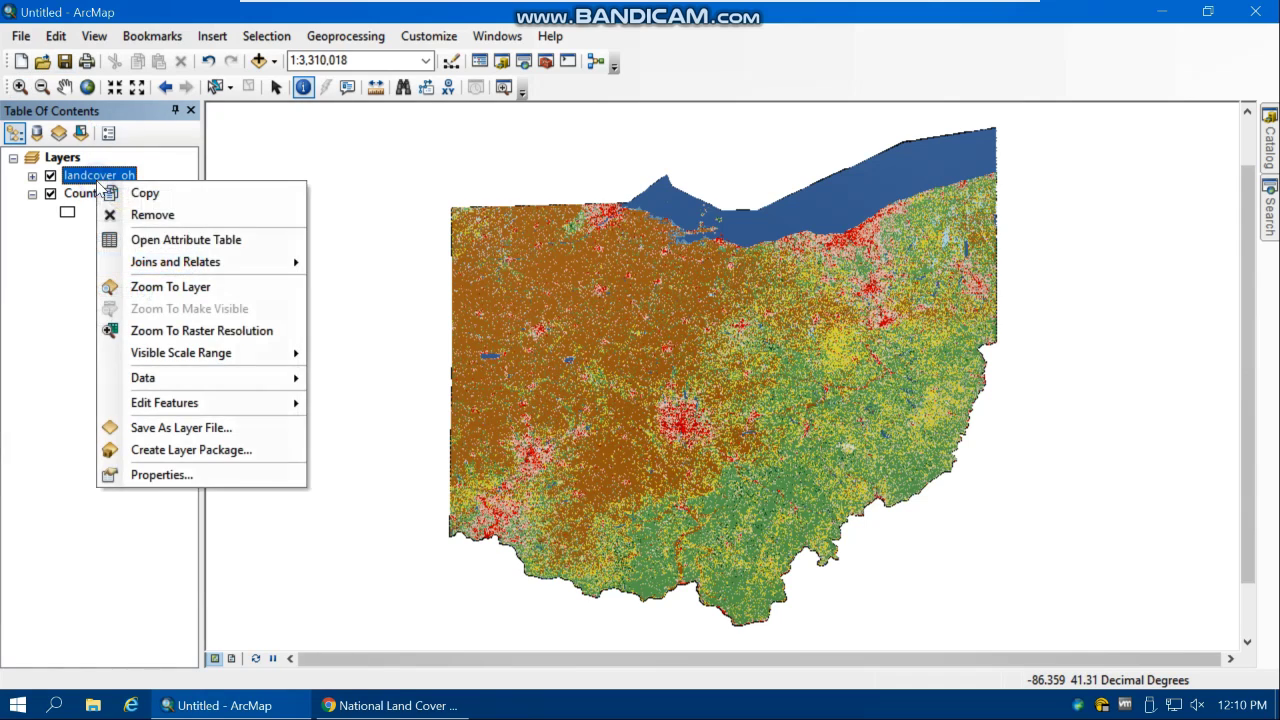
click(140, 237)
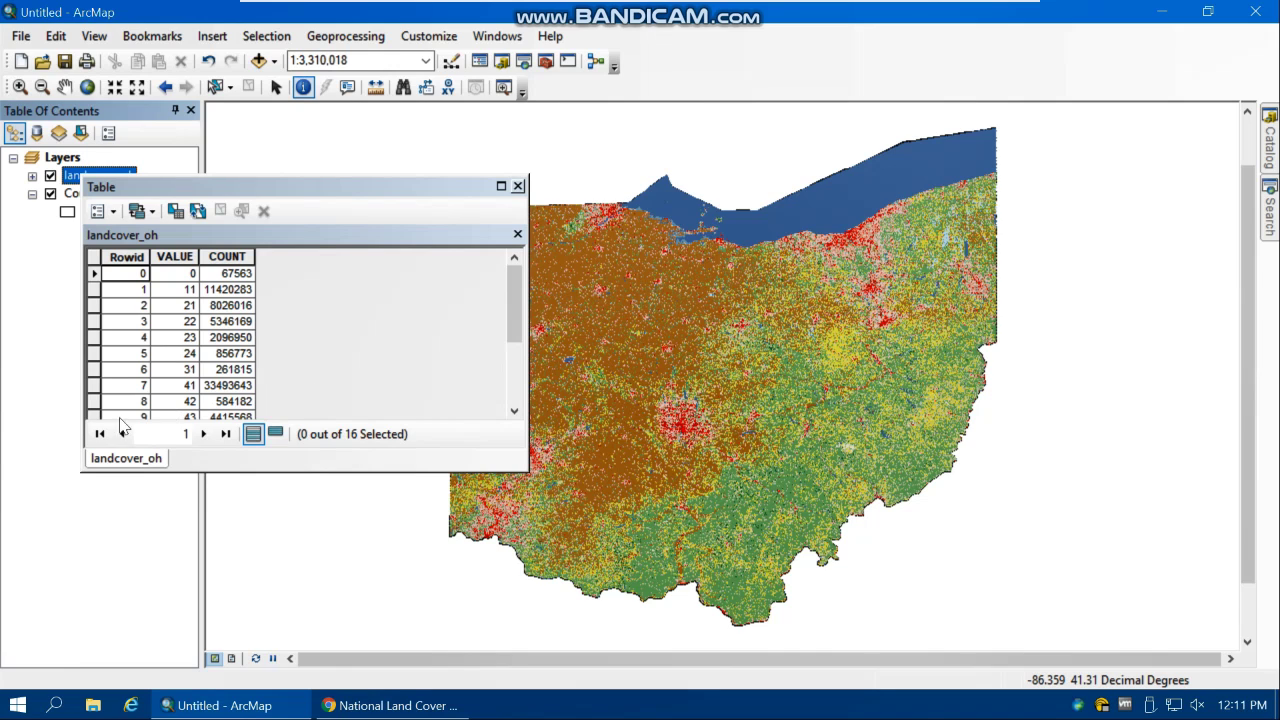
click(95, 338)
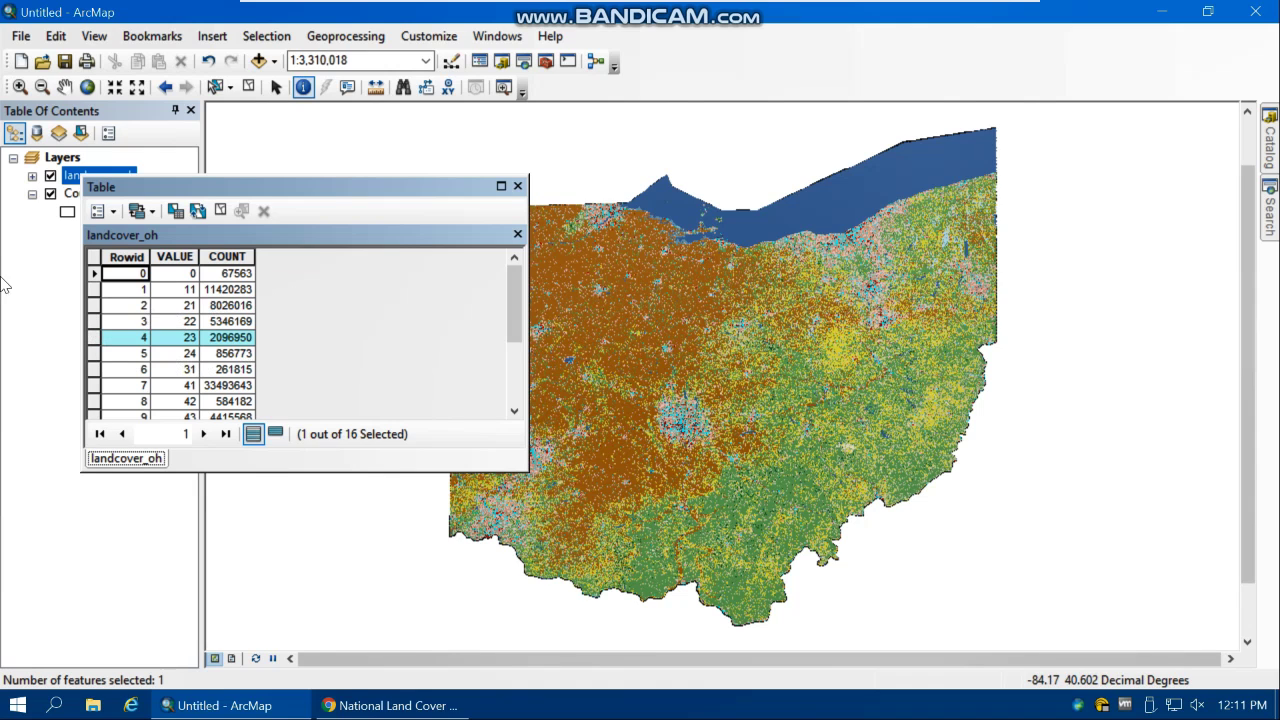
click(93, 290)
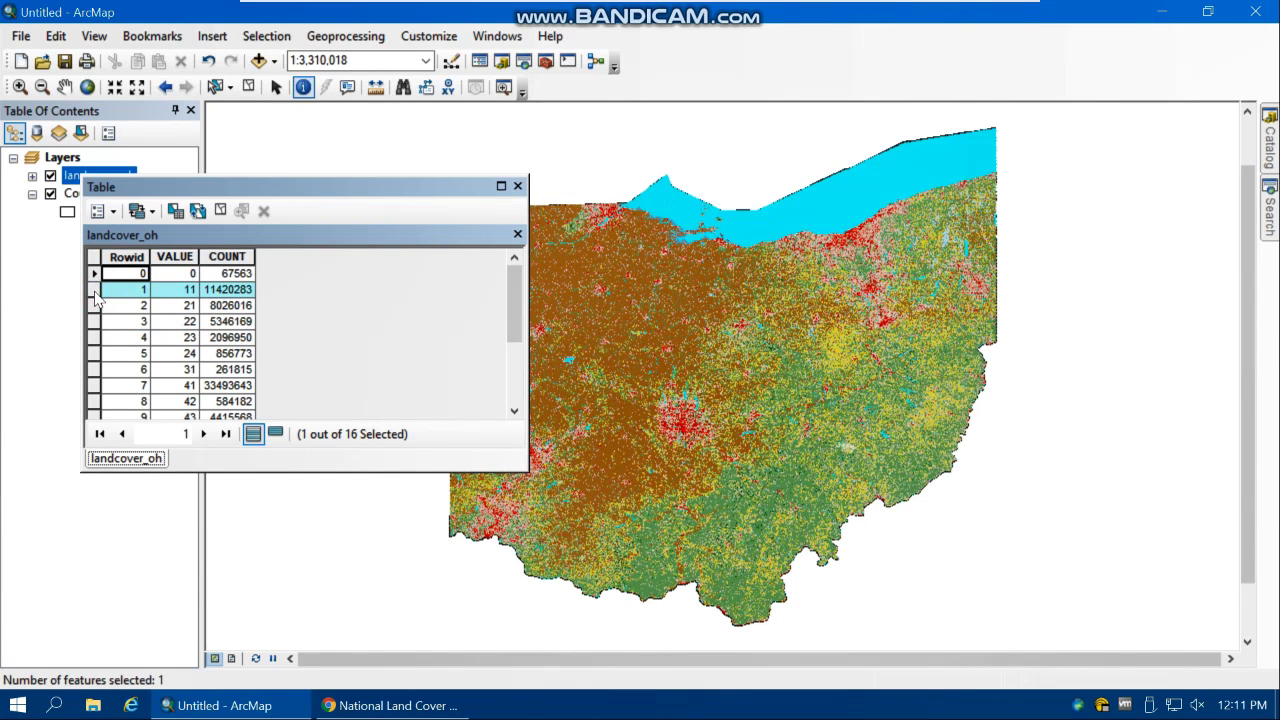
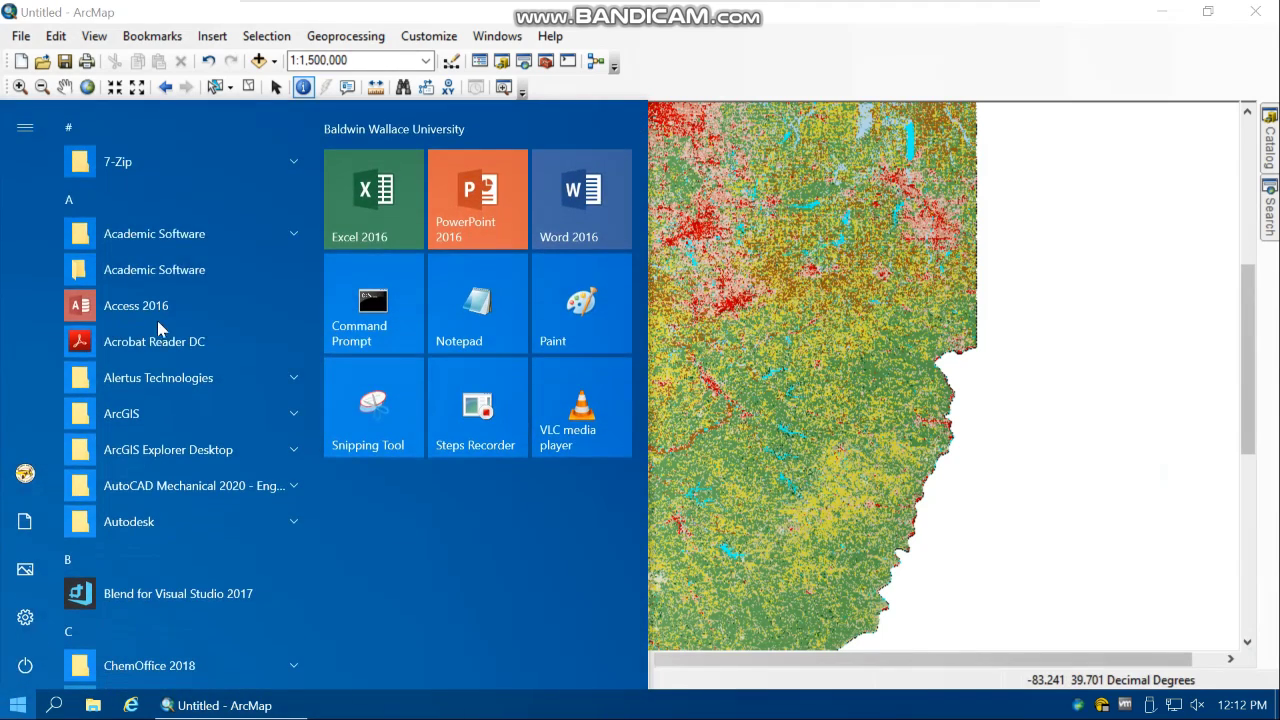
- Switch to Google Chrome, search for "nlcd 2016 legend" and open the MRLC National Land Cover Database 2016 legend's class table
text(goo)
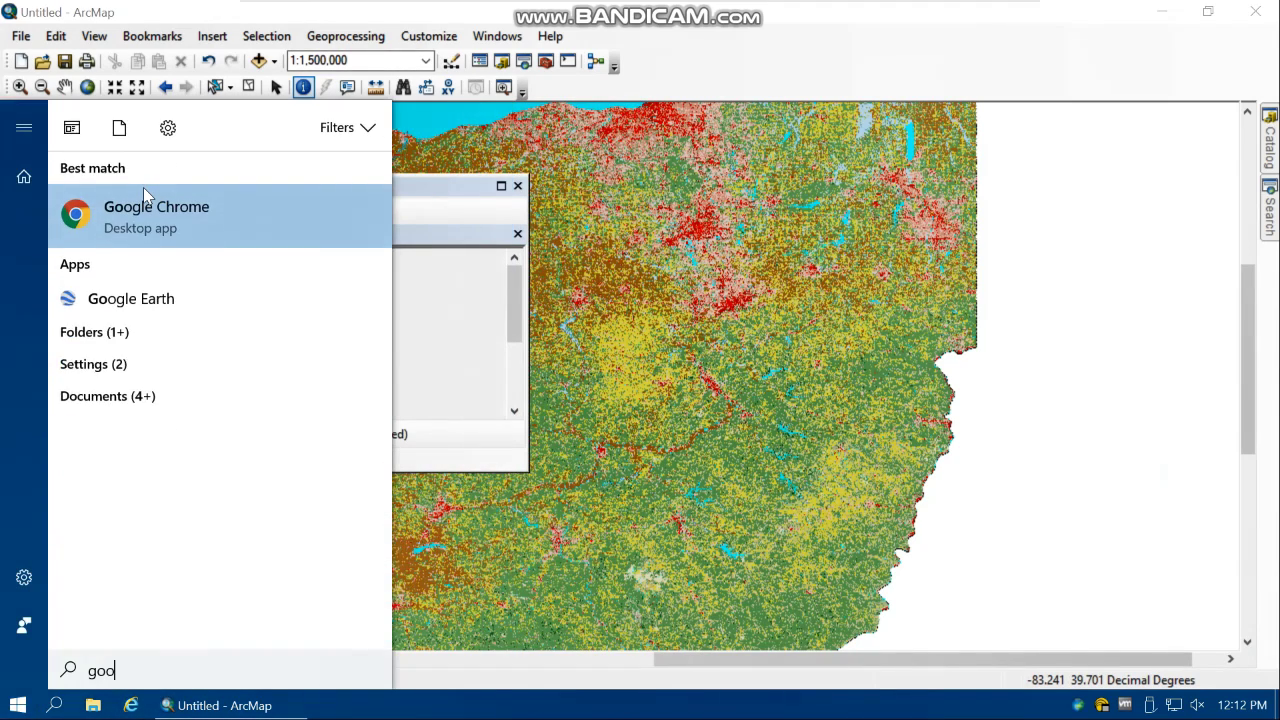
key(Escape)
click(269, 57)
text(nlcd)
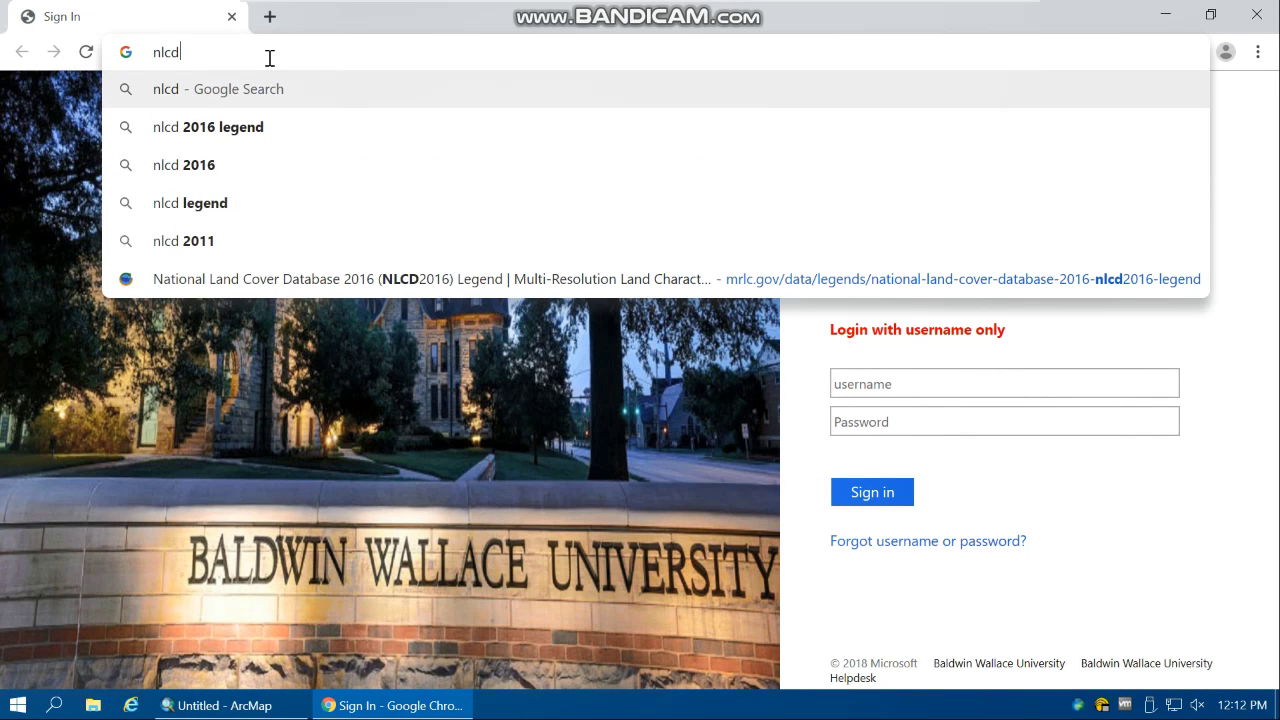
key(Down)
key(Down)
key(Up)
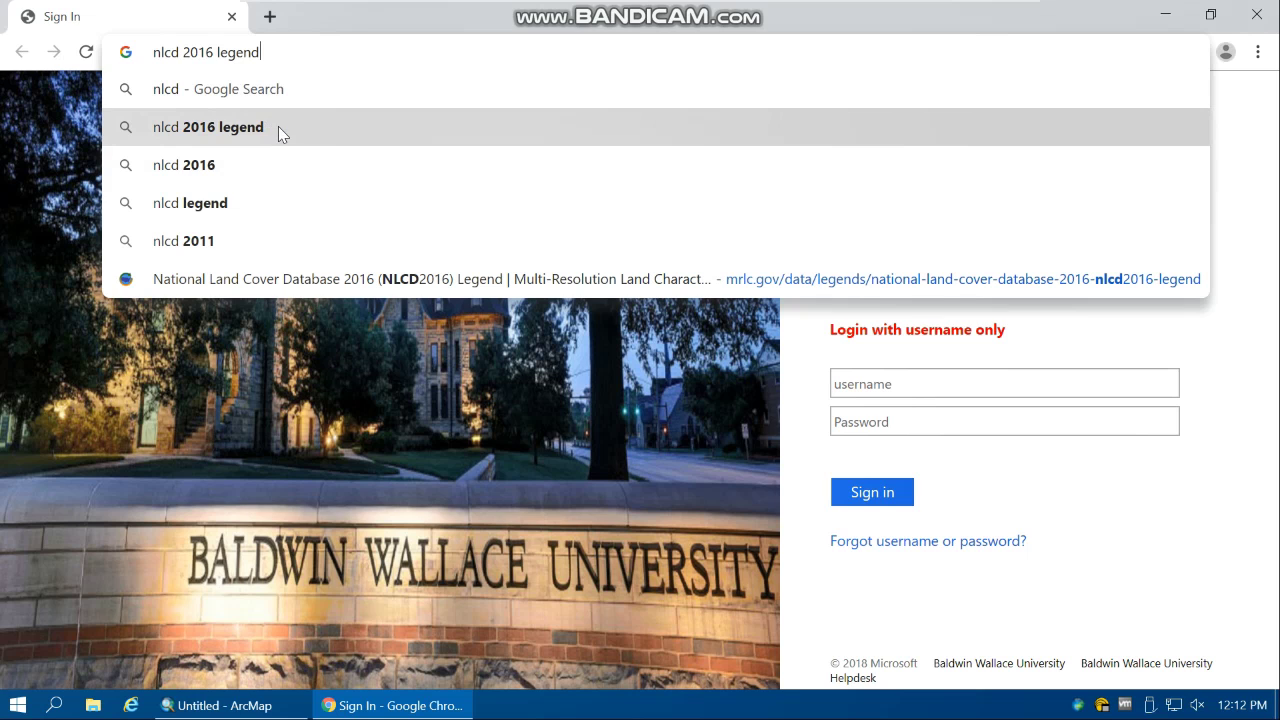
click(278, 127)
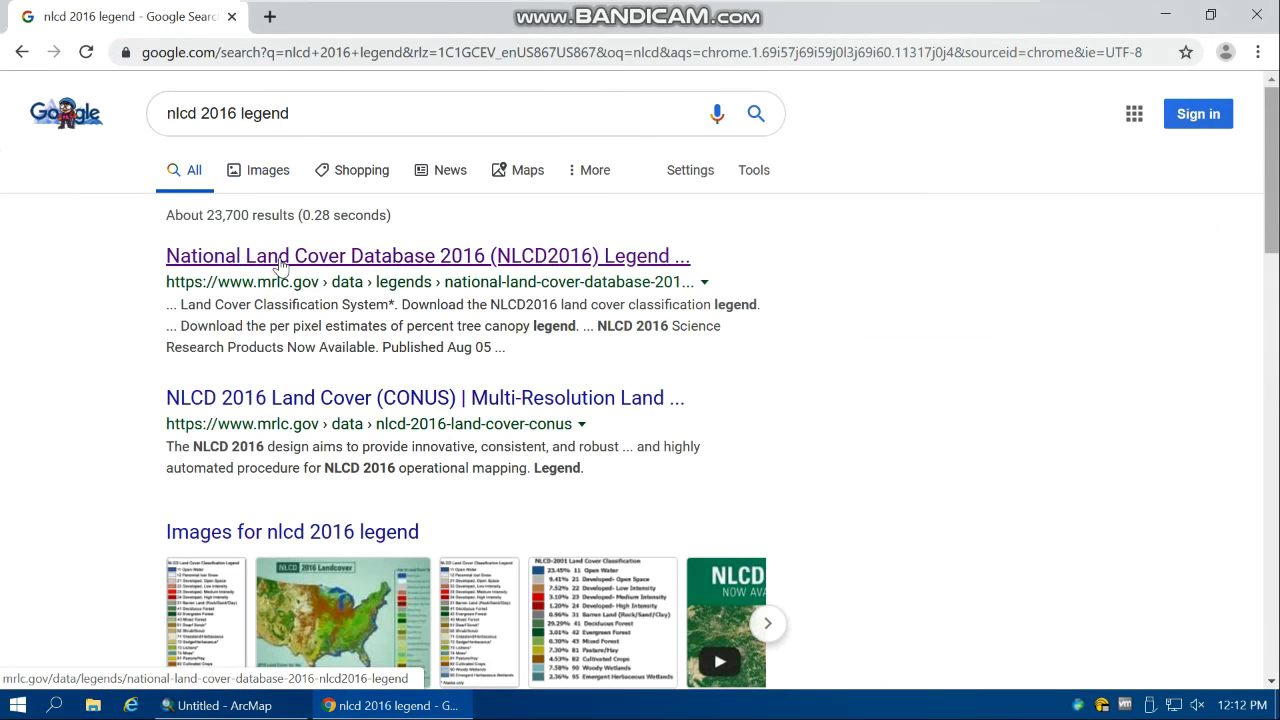
click(447, 258)
scroll(300, 400, down, 2)
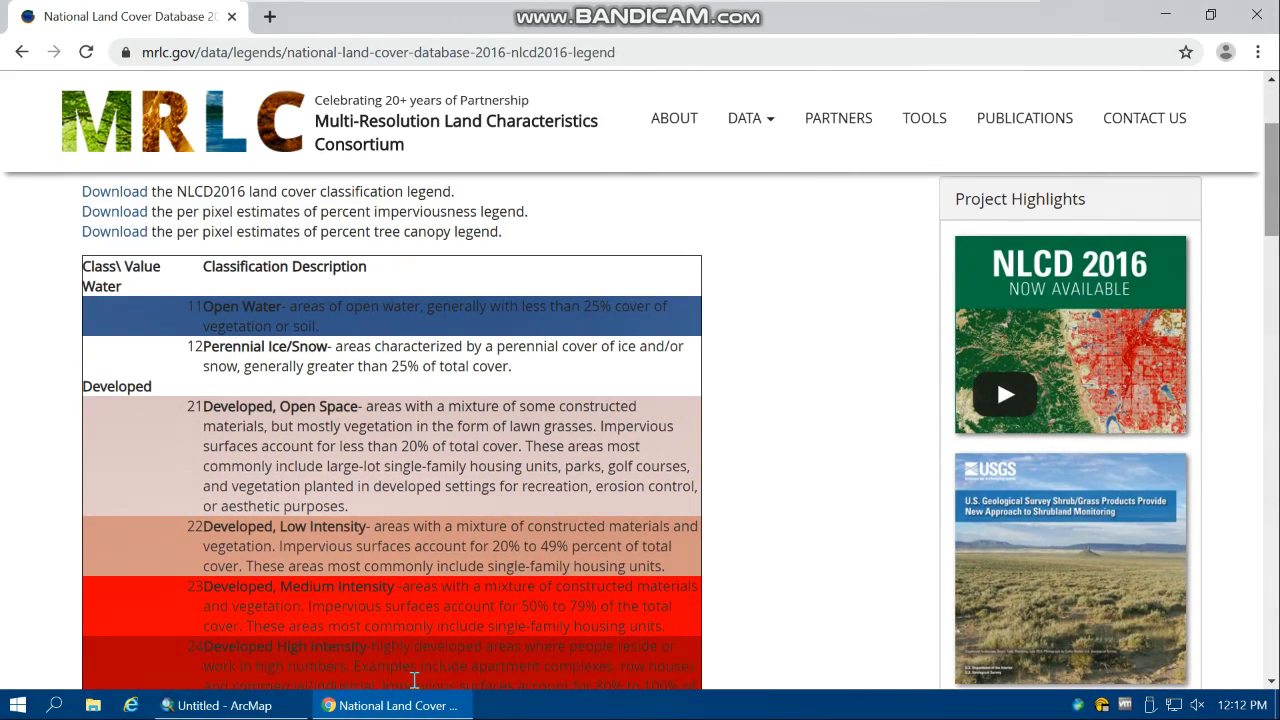
- Compare value 11 in the ArcMap landcover_oh table with the class 11 description in the Chrome legend, ending back in ArcMap
click(216, 705)
click(187, 289)
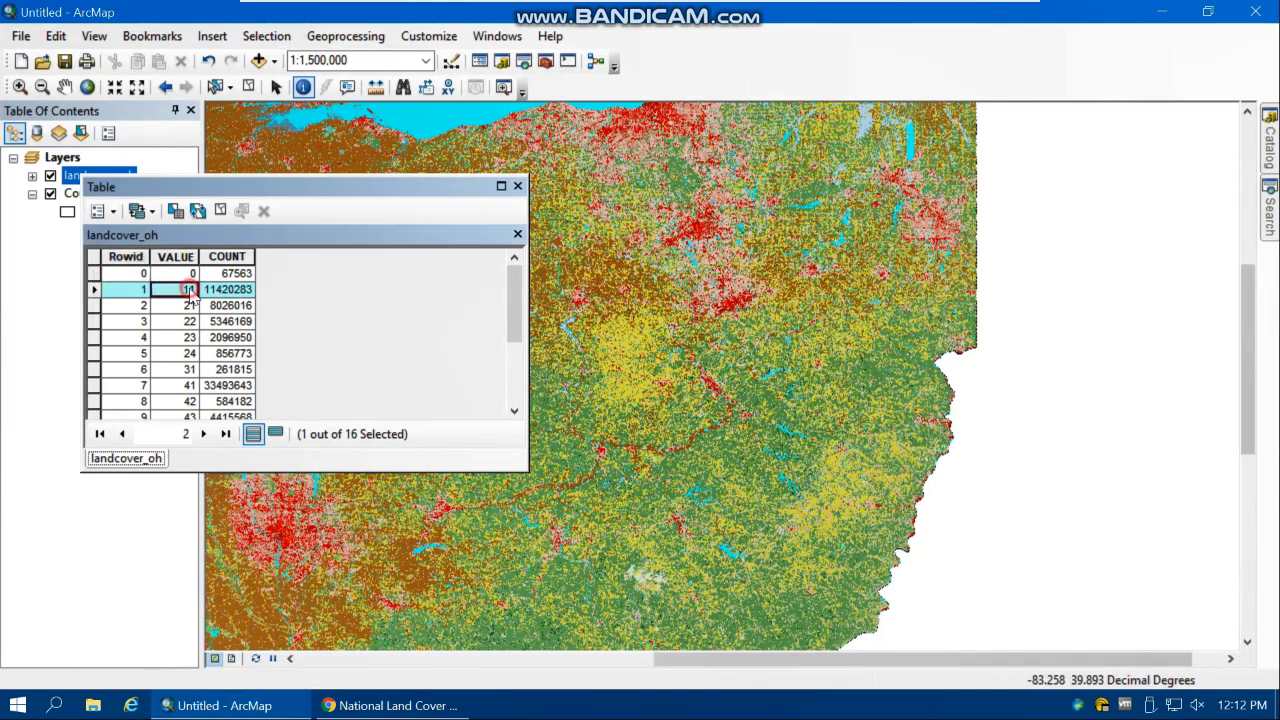
click(378, 705)
click(208, 308)
drag(266, 313, 330, 327)
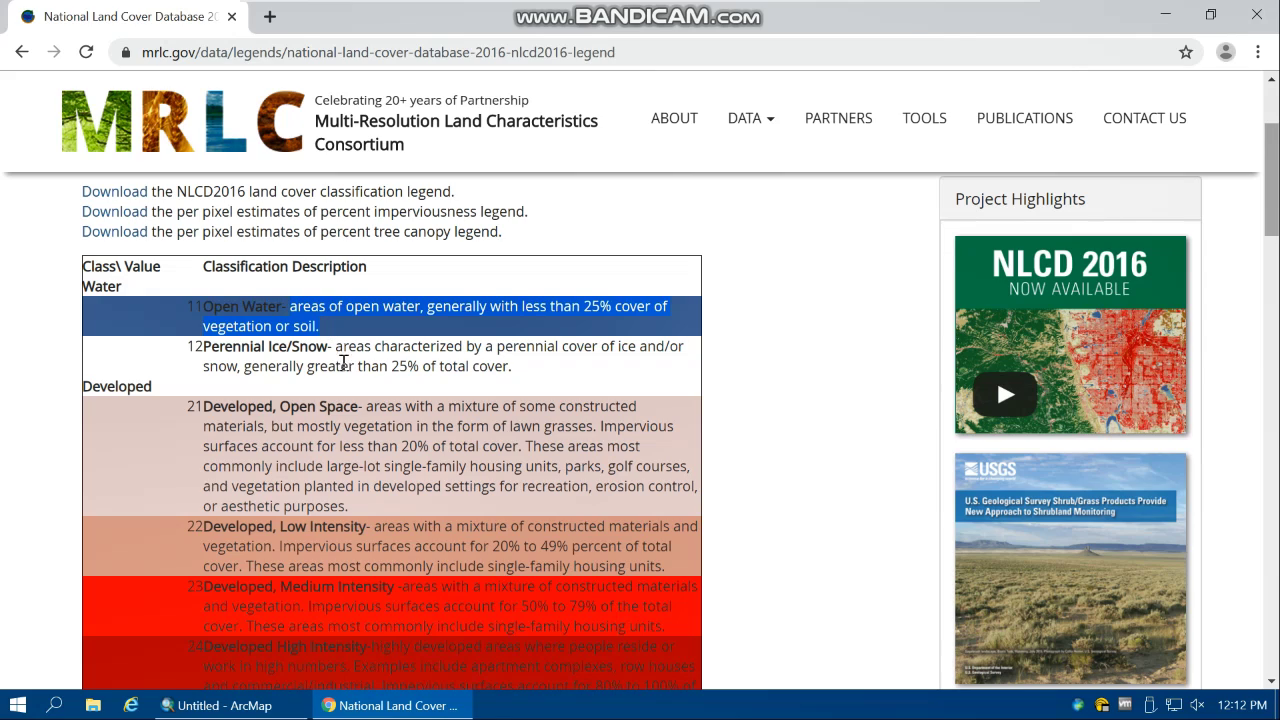
click(215, 696)
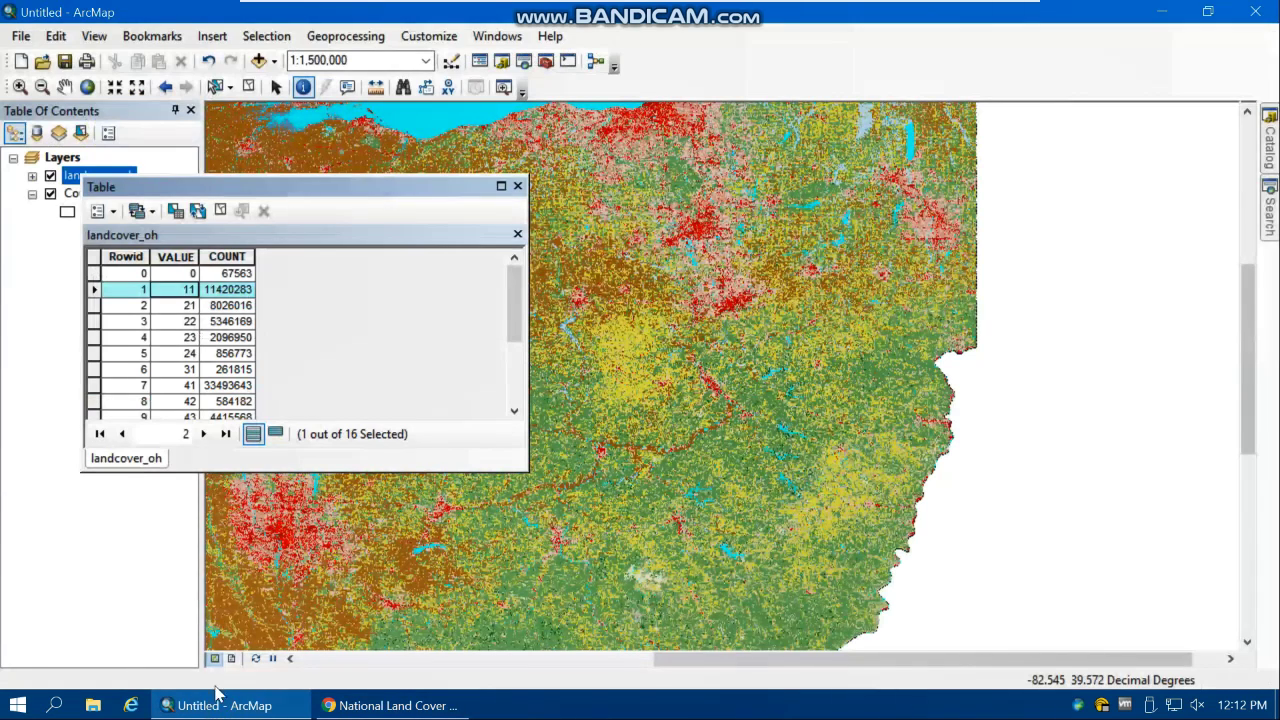
- Pick value 21 in the landcover_oh table, switch to Chrome and read the Developed class descriptions 21 to 24 in the NLCD legend
click(190, 305)
click(390, 705)
scroll(290, 528, down, 1)
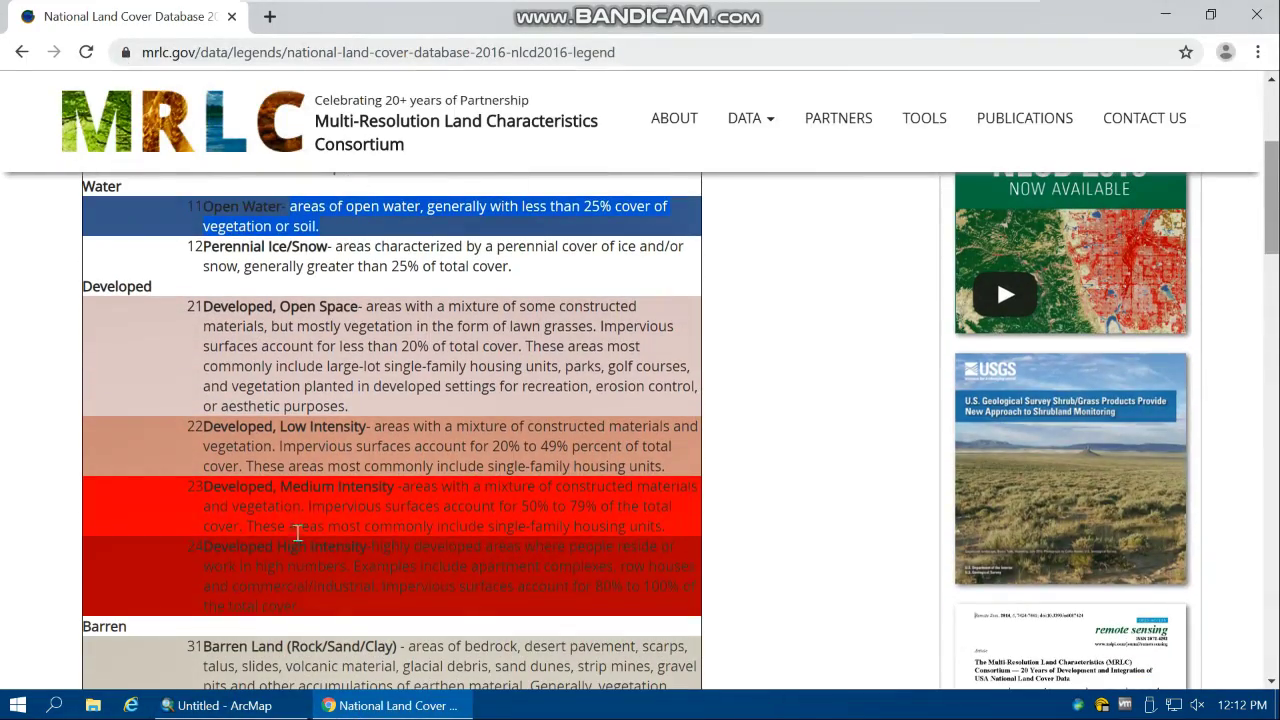
scroll(314, 640, up, 1)
scroll(325, 670, down, 1)
mouse_move(340, 703)
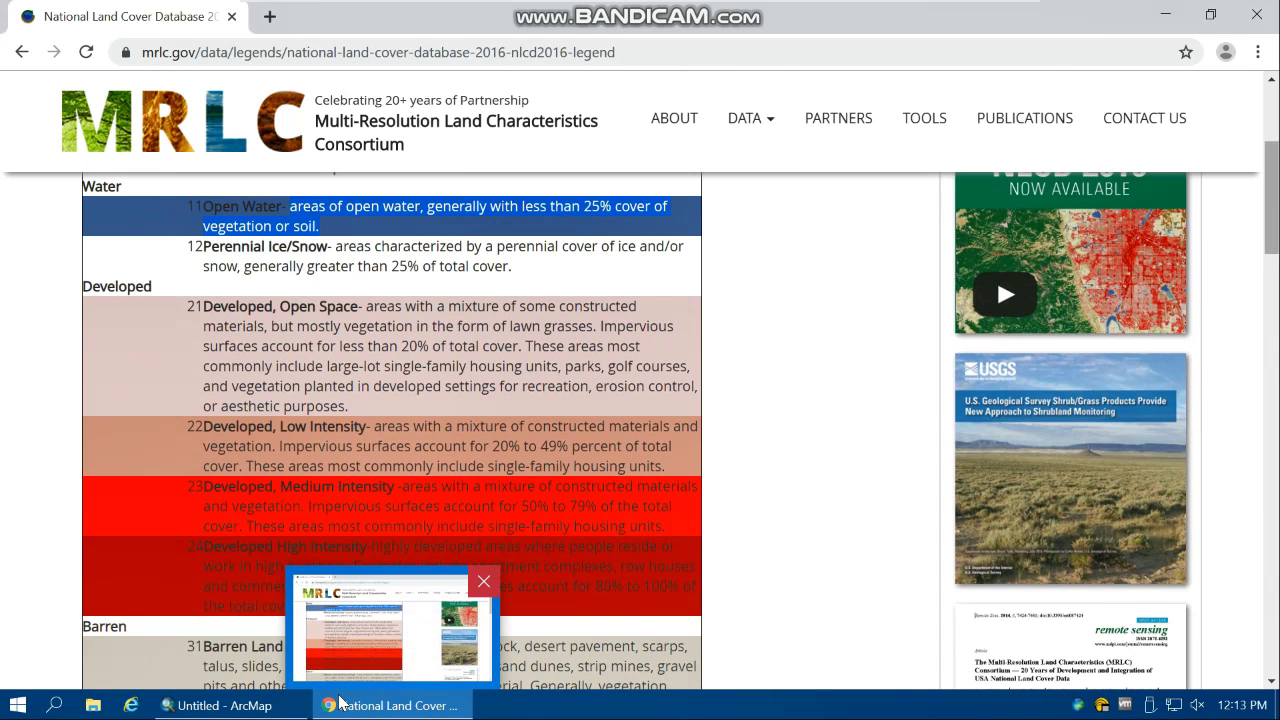
- Examine the Forest section of the NLCD legend, highlighting its heading and the Evergreen Forest and Mixed Forest class names
scroll(147, 321, down, 4)
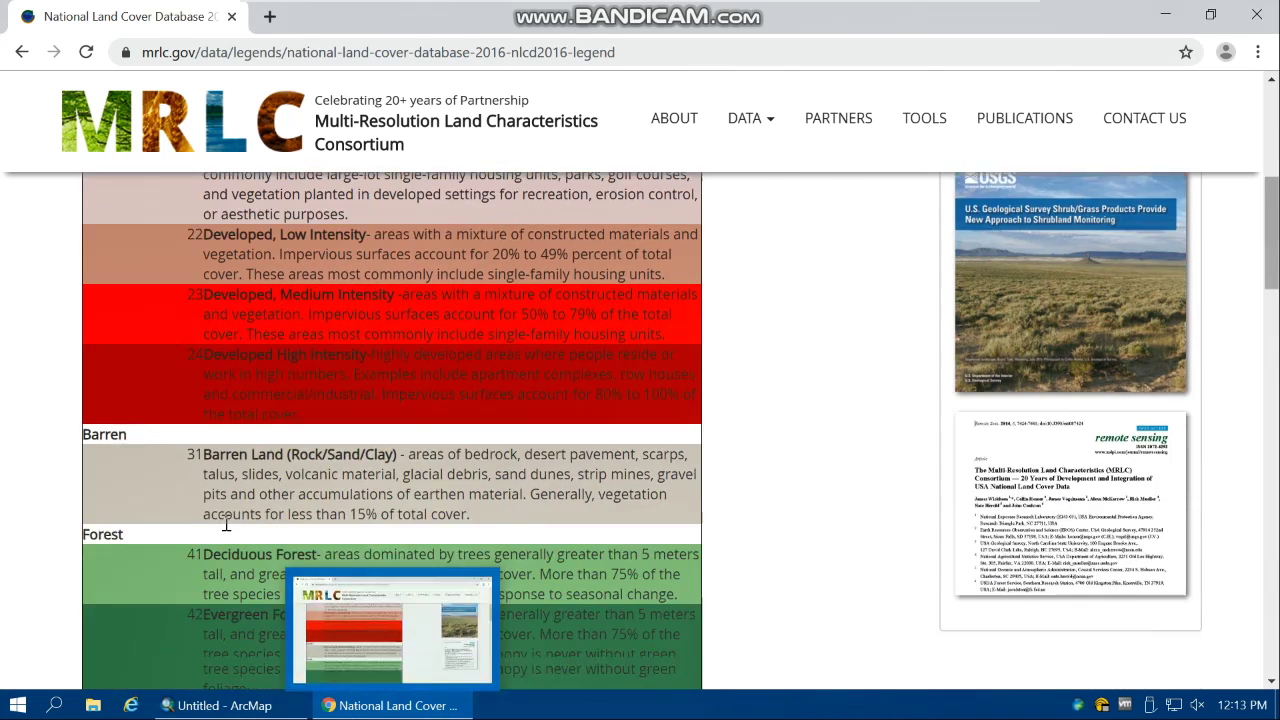
drag(79, 326, 123, 326)
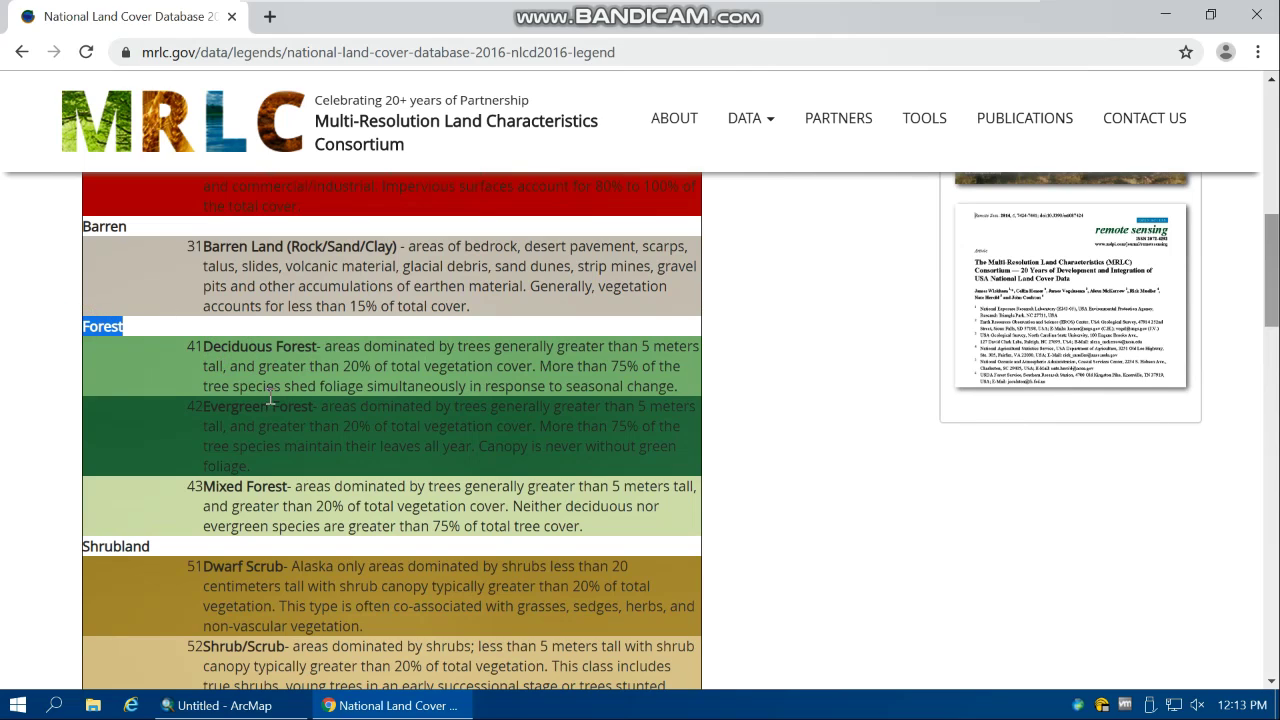
drag(210, 406, 338, 406)
drag(203, 486, 276, 486)
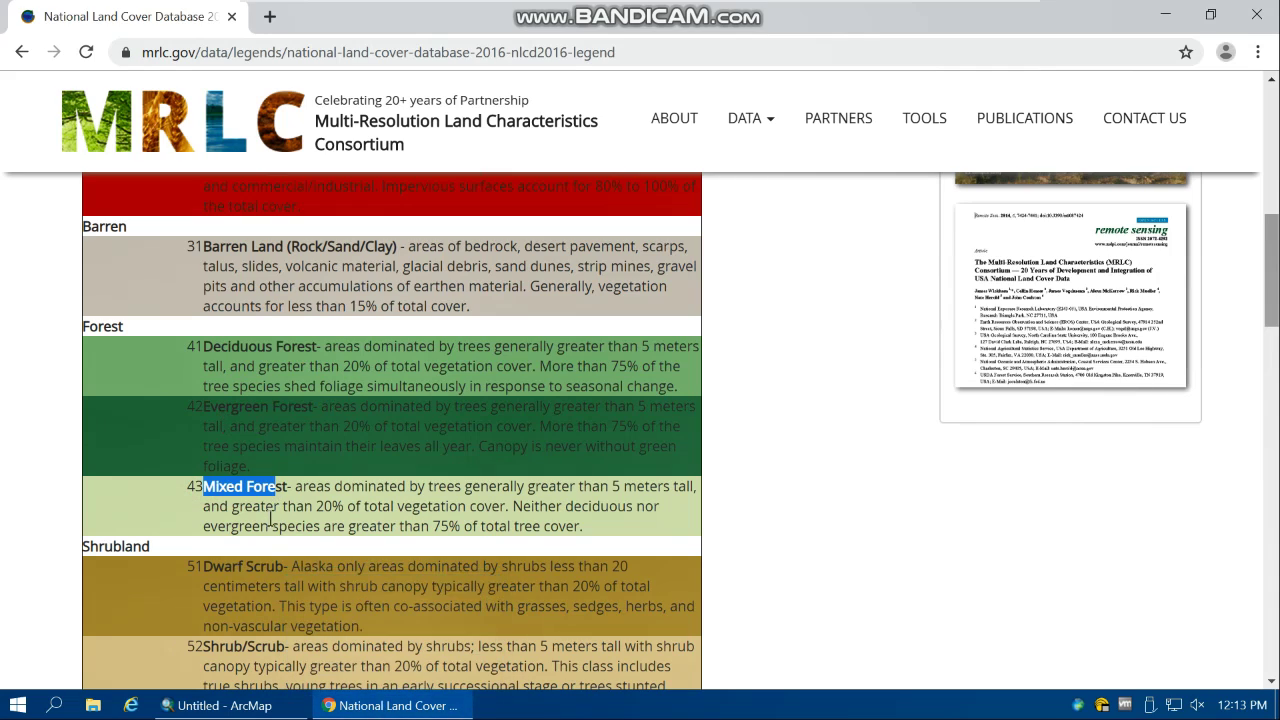
- Switch back to ArcMap and select the value 41 row, followed by the value 42 row, in landcover_oh to highlight their cells
click(218, 705)
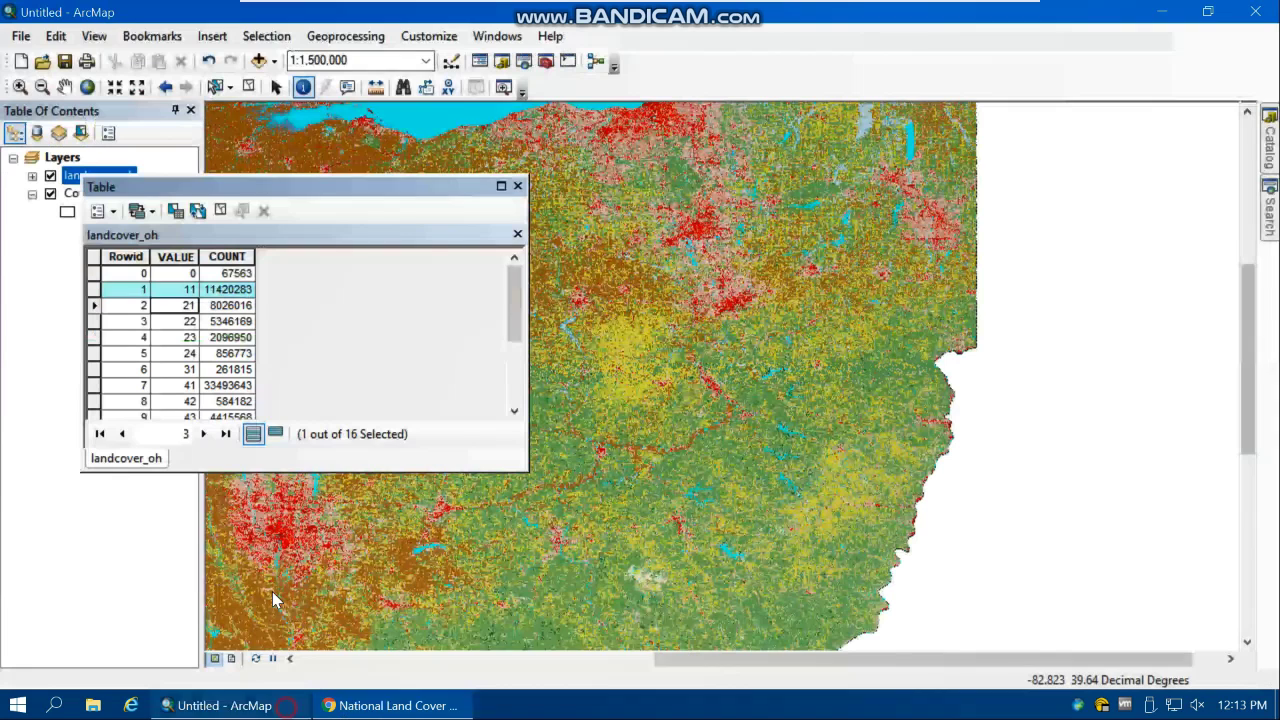
click(187, 404)
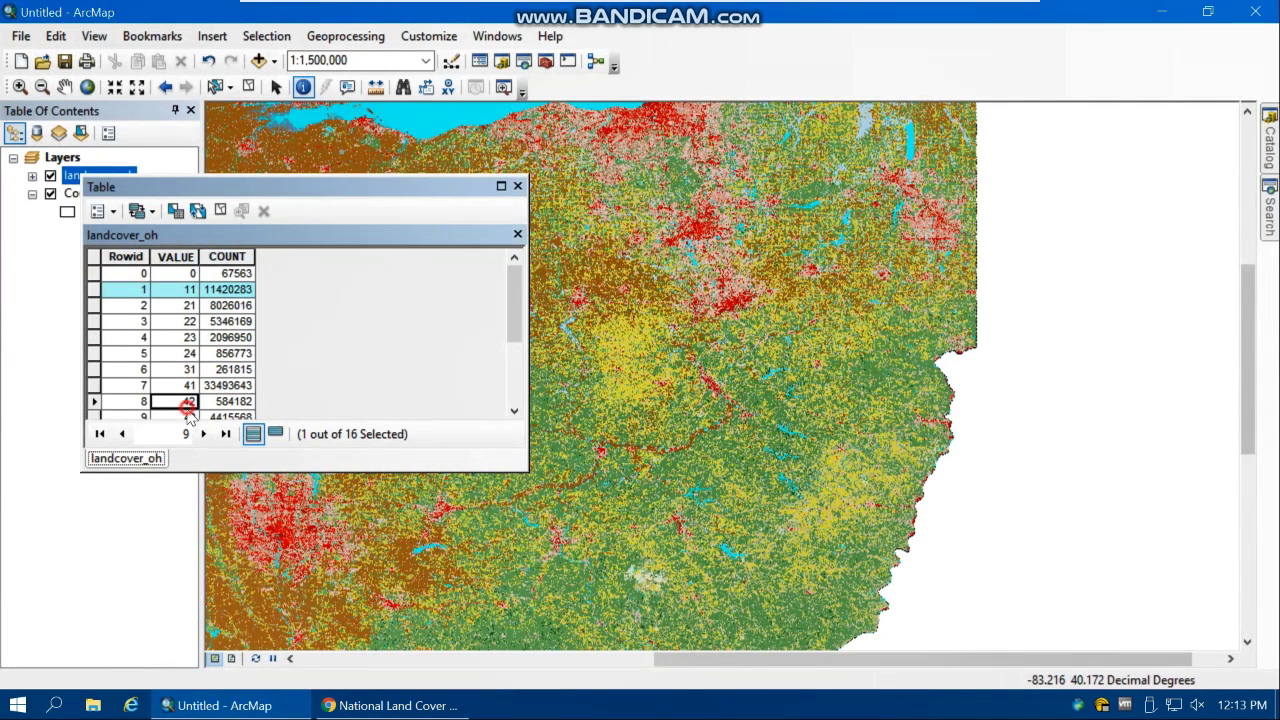
click(92, 386)
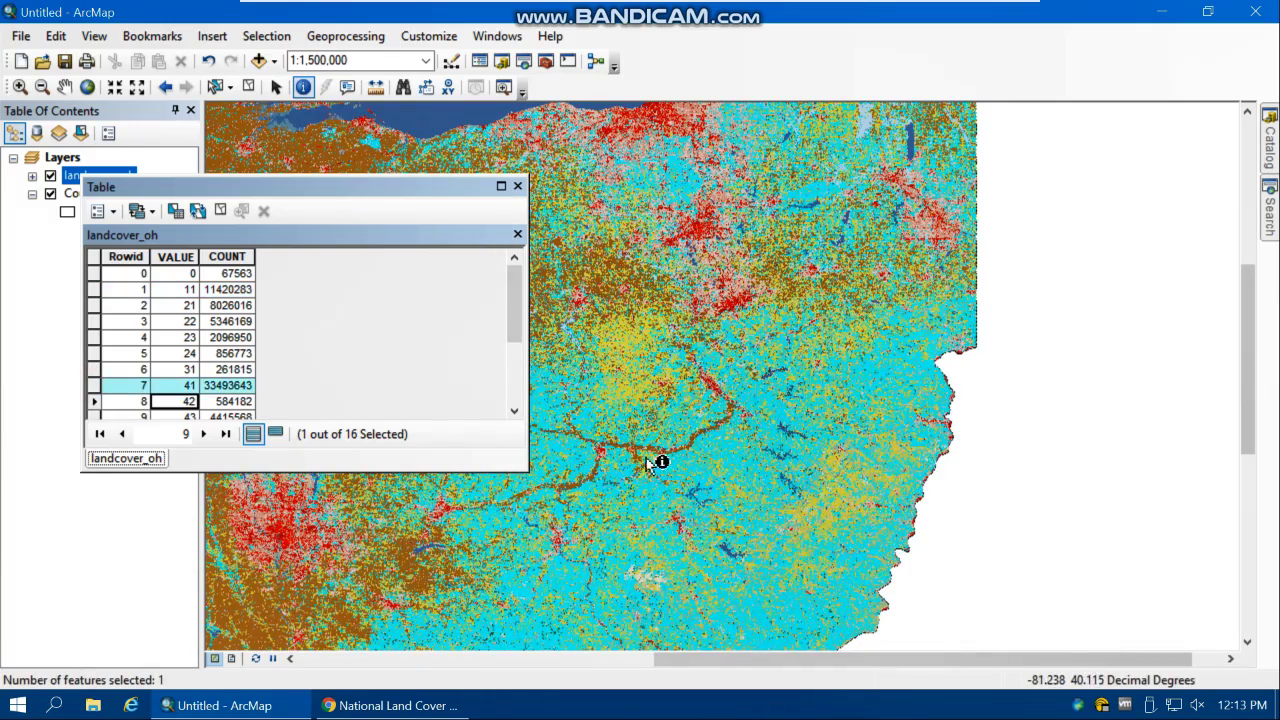
click(515, 410)
click(515, 410)
click(94, 370)
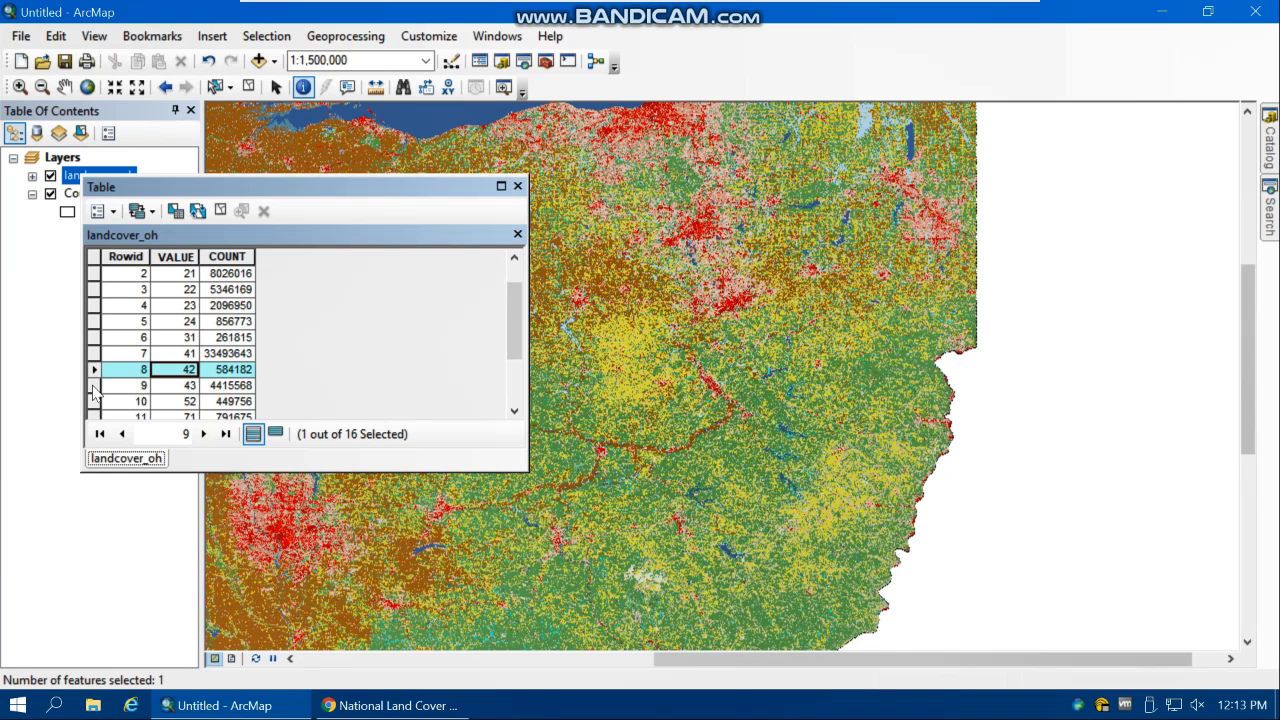
- Close the attribute table and review the cell size in the landcover_oh layer's source properties, leaving the settings as they are
click(517, 186)
right_click(101, 177)
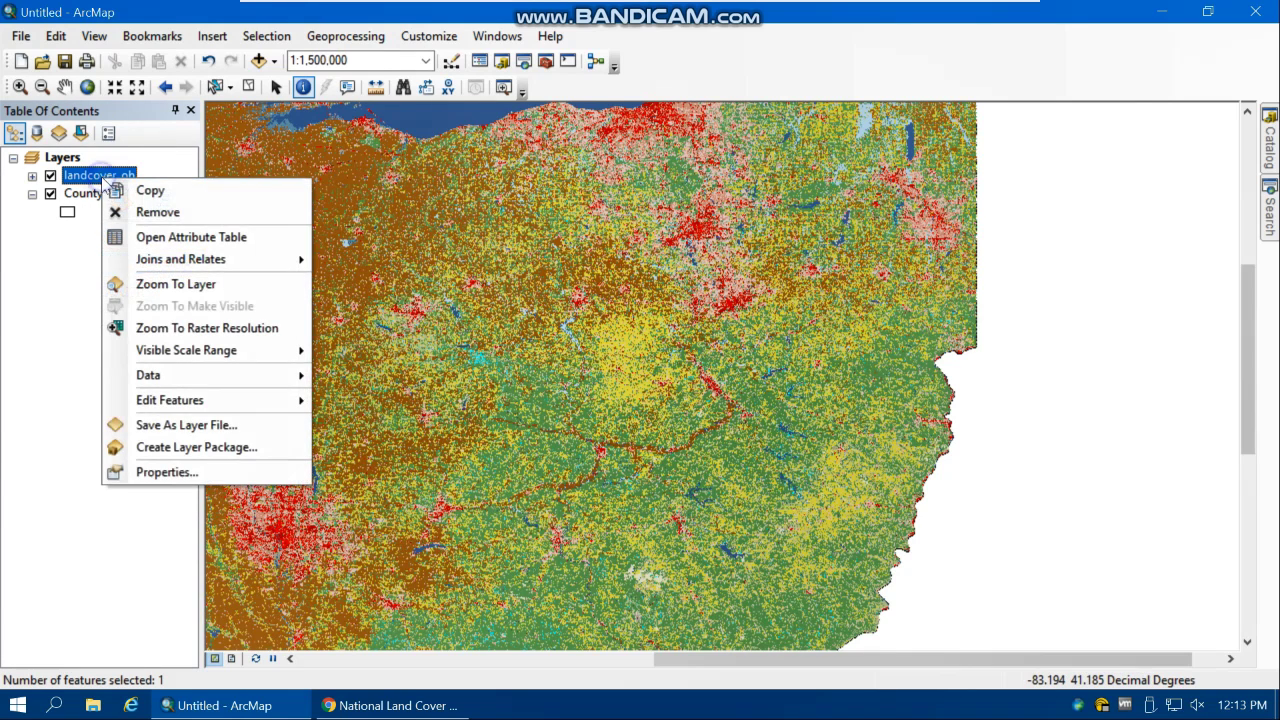
click(160, 476)
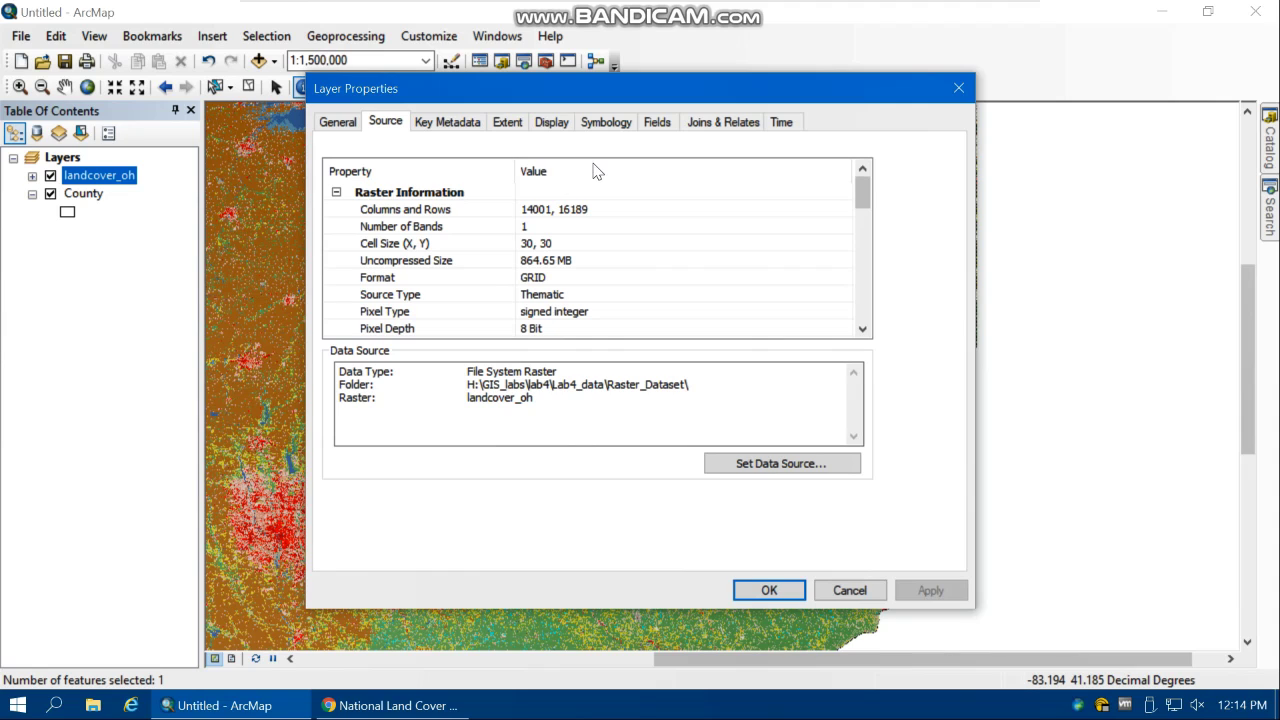
click(955, 88)
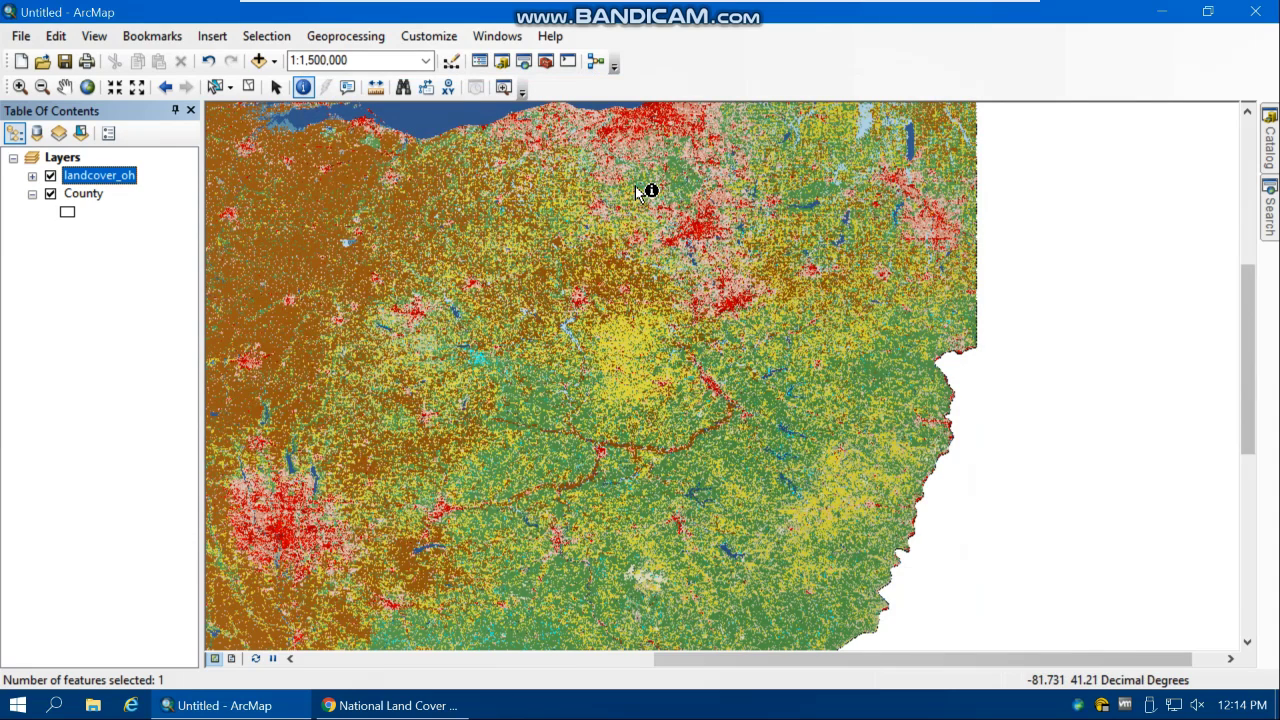
- Reopen the landcover_oh attribute table, clear the selected features and move the table clear of the layer list
right_click(92, 180)
click(160, 243)
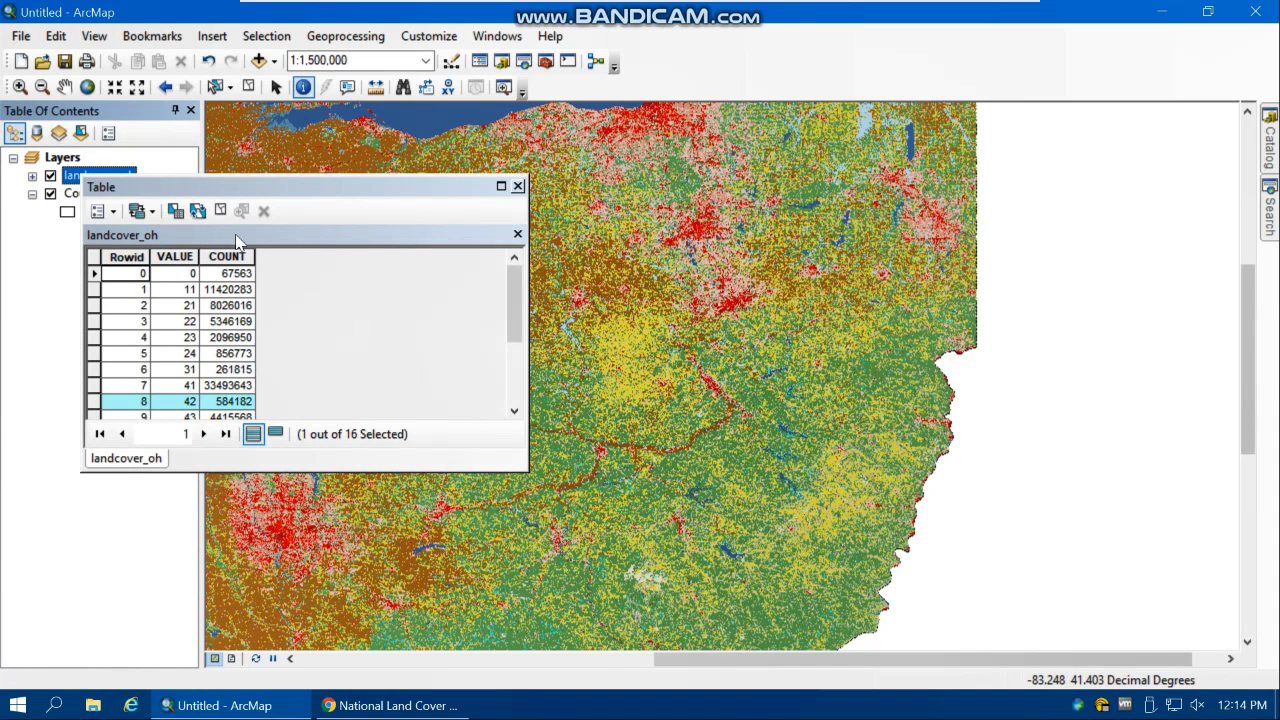
click(248, 87)
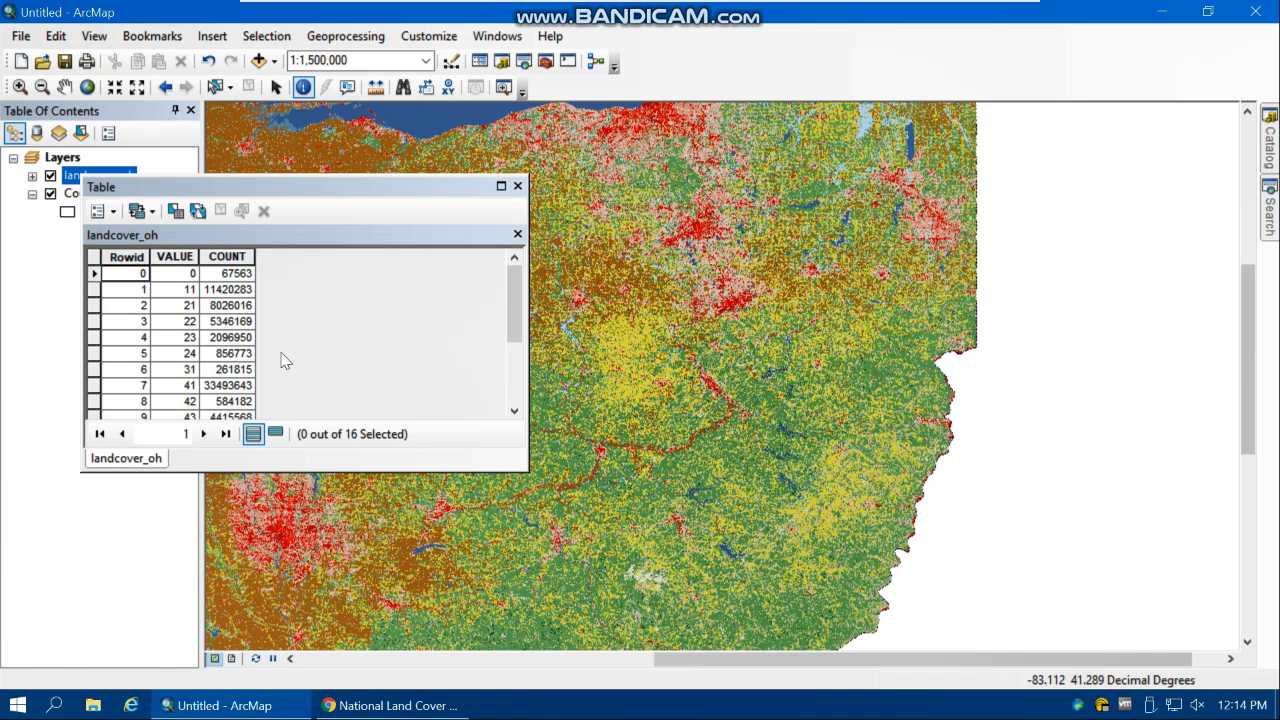
drag(315, 186, 393, 183)
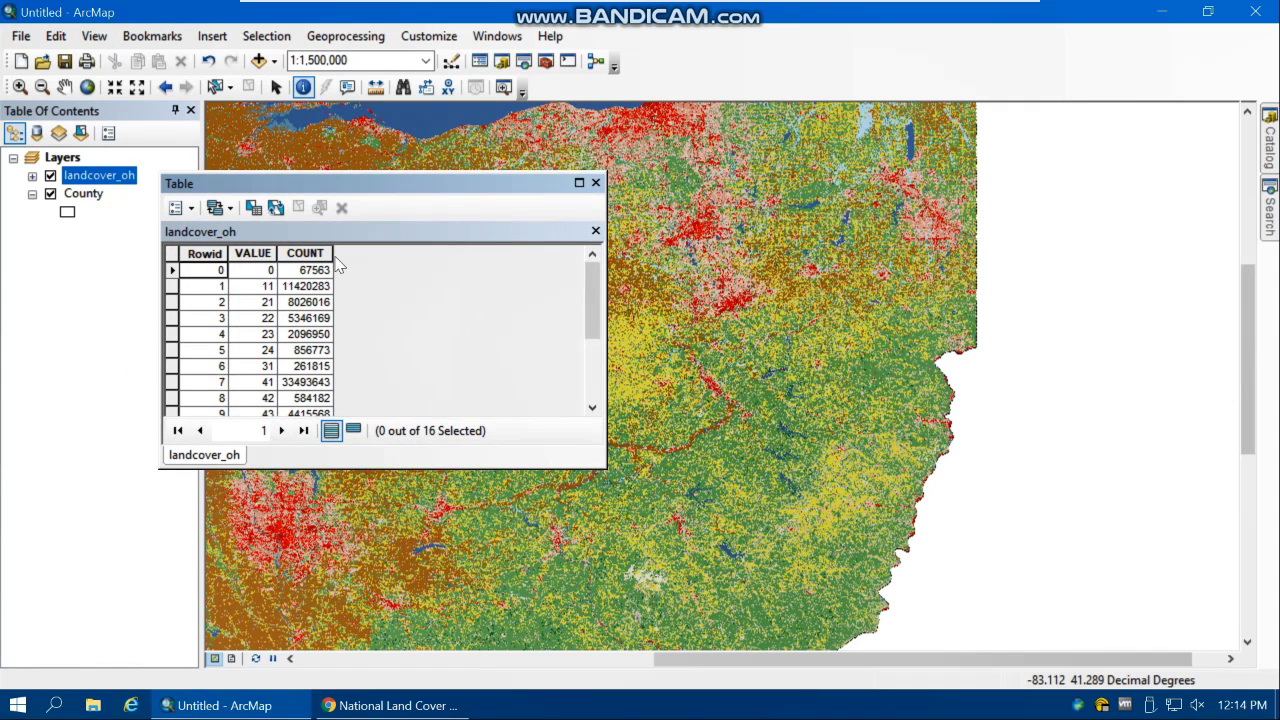
- Add a field named Area_SQKM of type Double to the landcover_oh attribute table
click(193, 213)
click(228, 340)
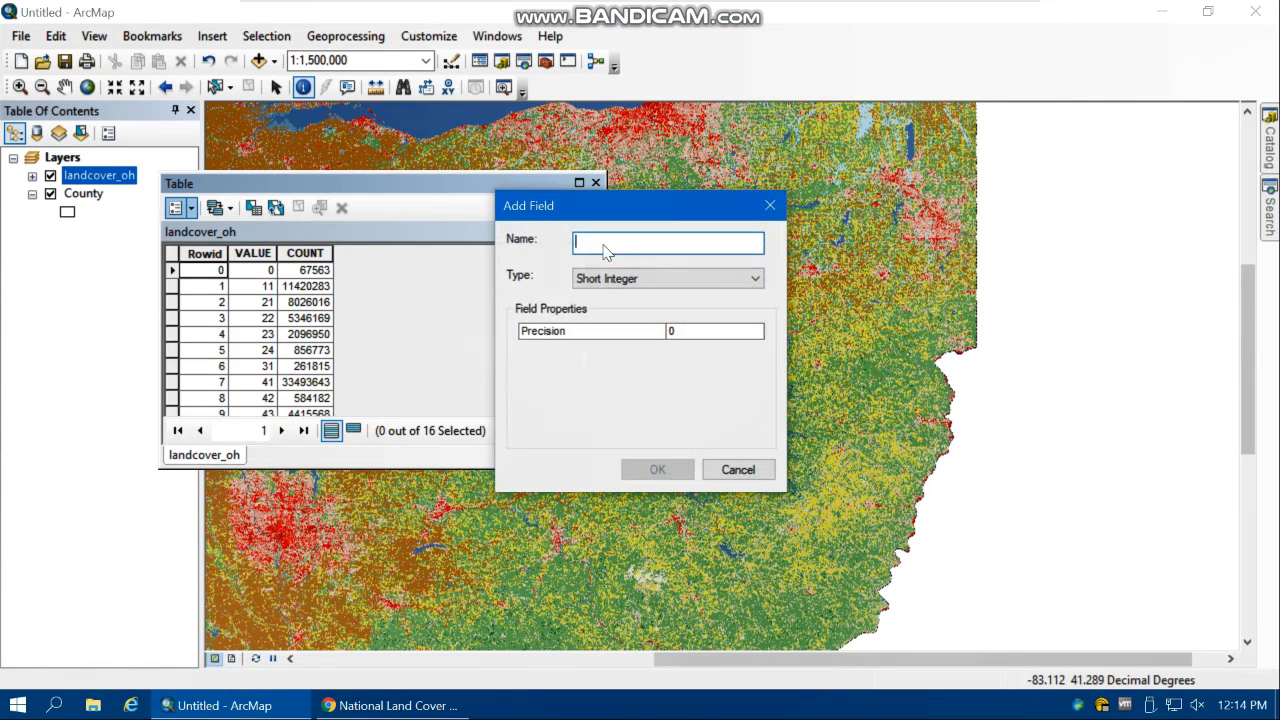
text(Area)
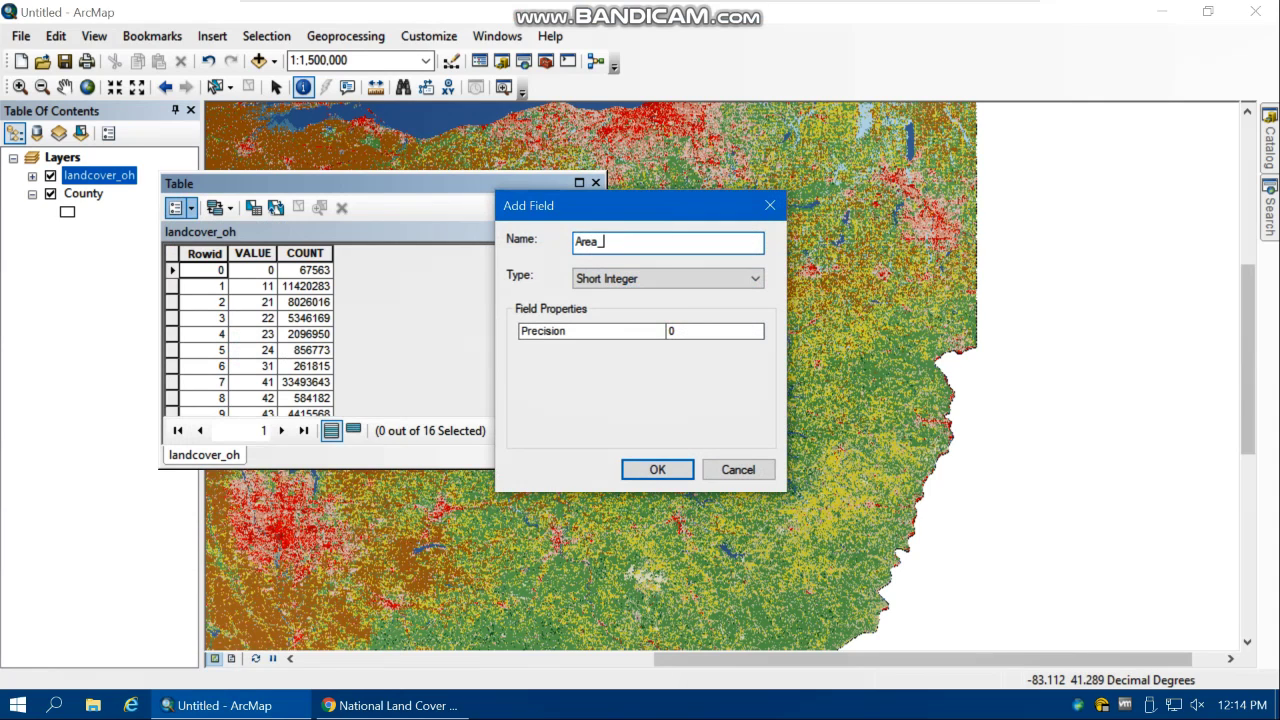
text(_SQKM)
click(628, 280)
click(608, 335)
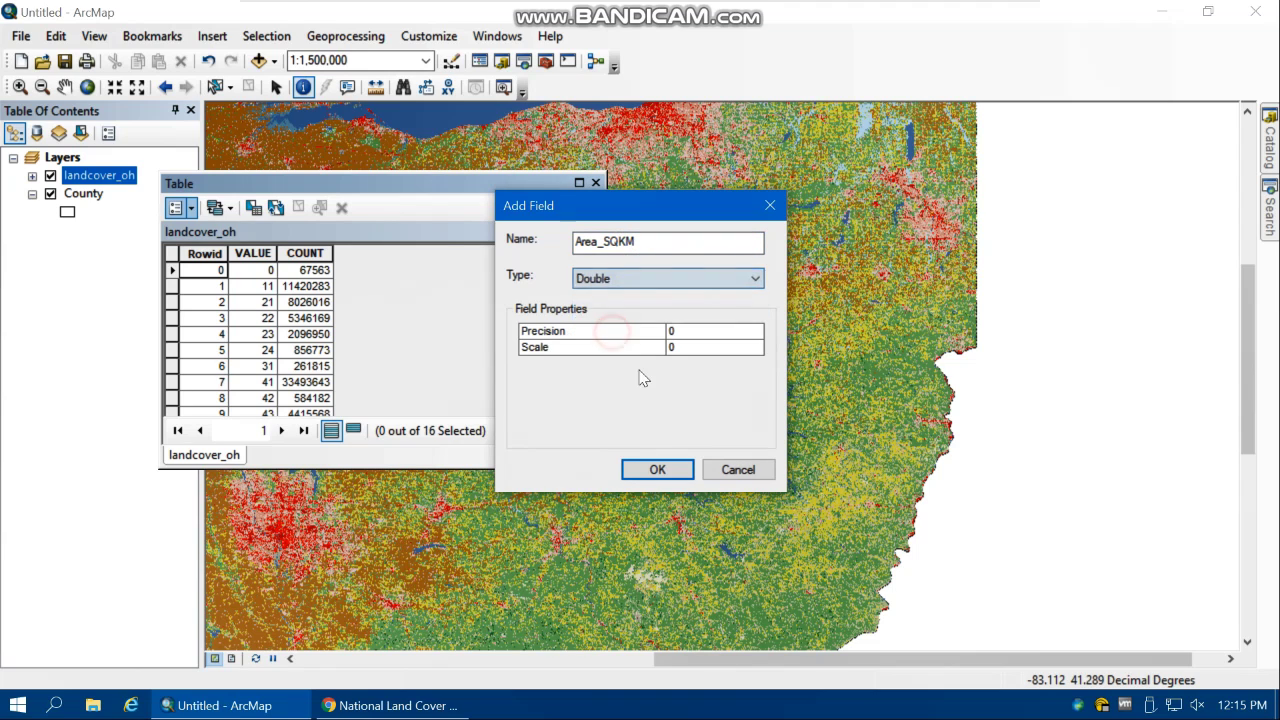
click(664, 472)
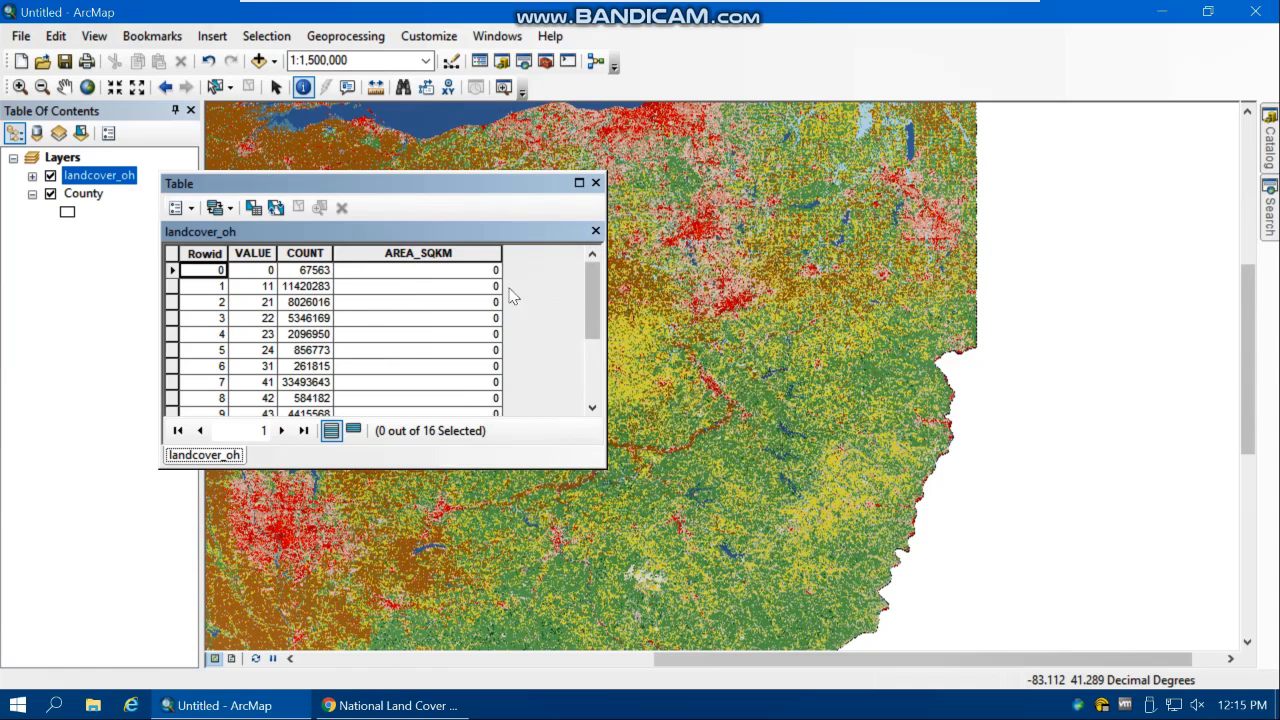
- Calculate the AREA_SQKM field outside an edit session with the expression 0.03 * 0.03 * [COUNT]
right_click(406, 256)
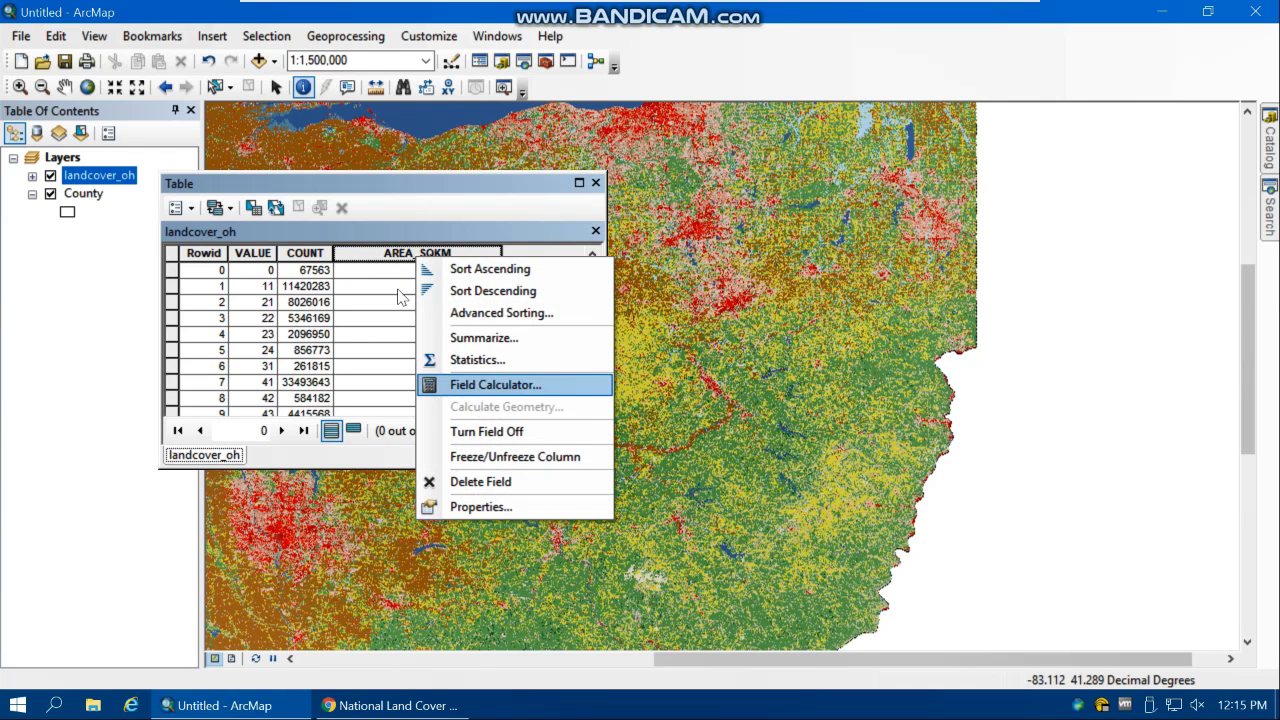
click(489, 386)
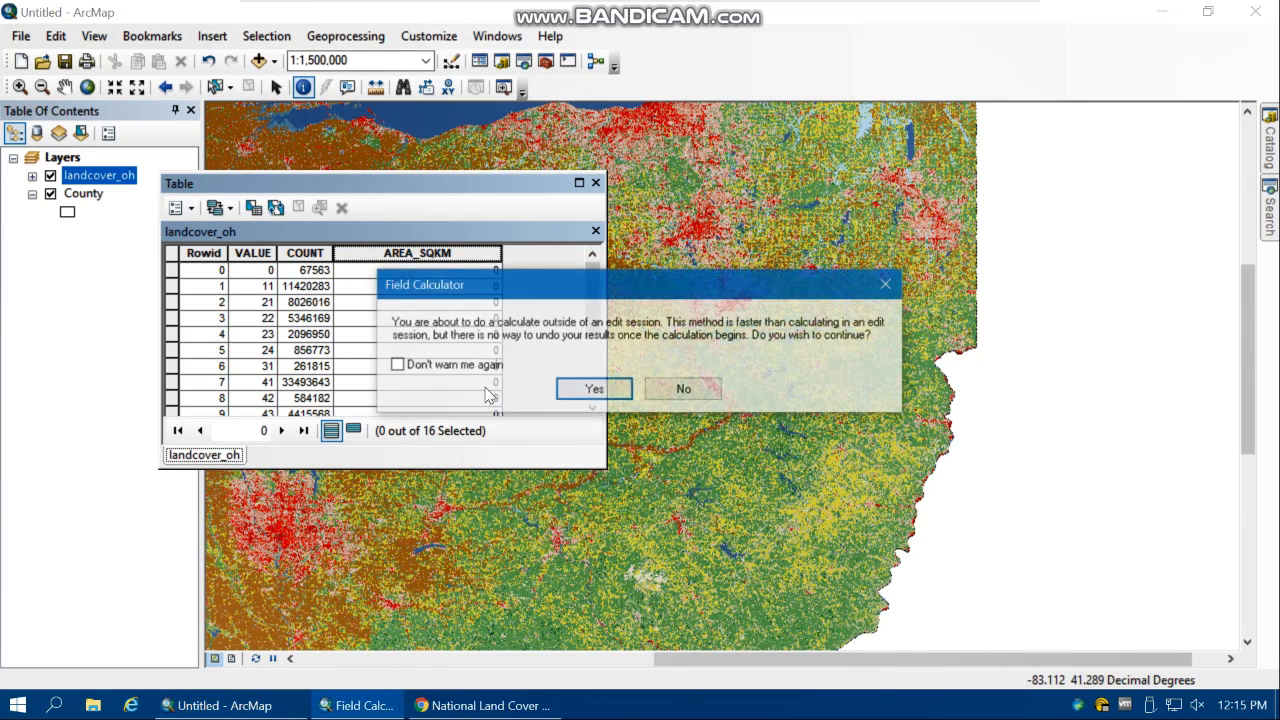
click(594, 394)
click(593, 392)
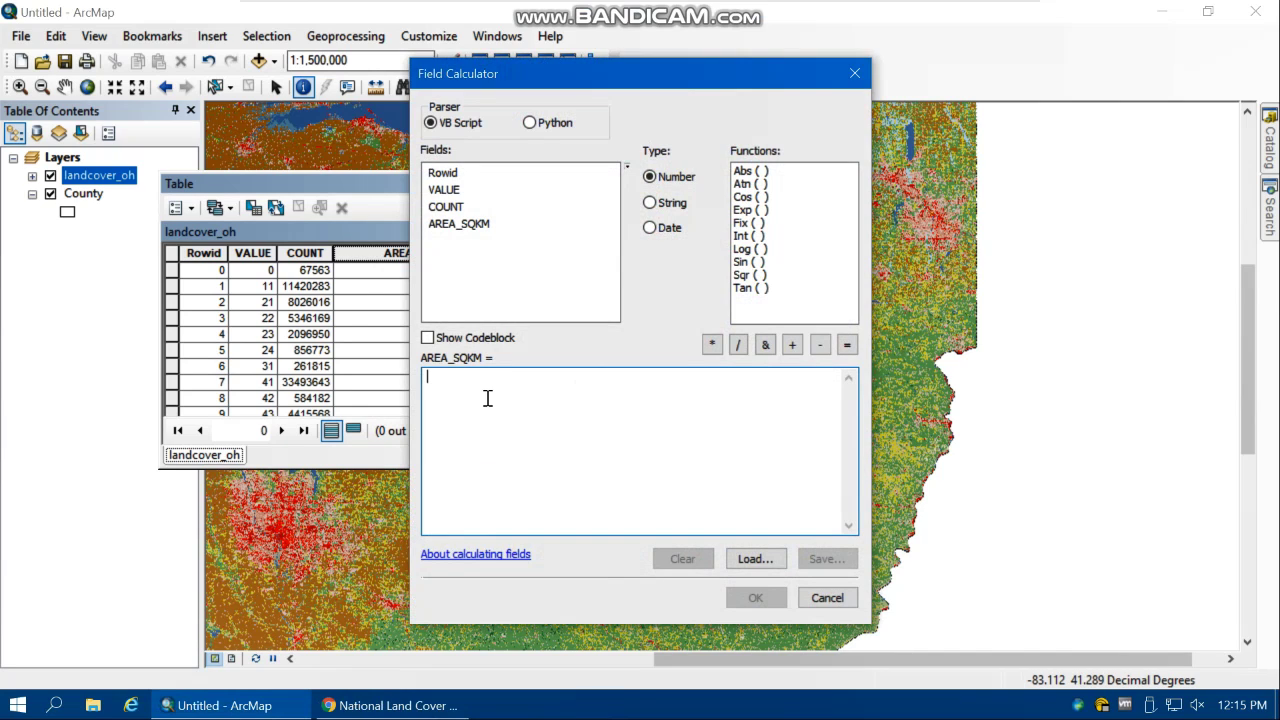
text(0)
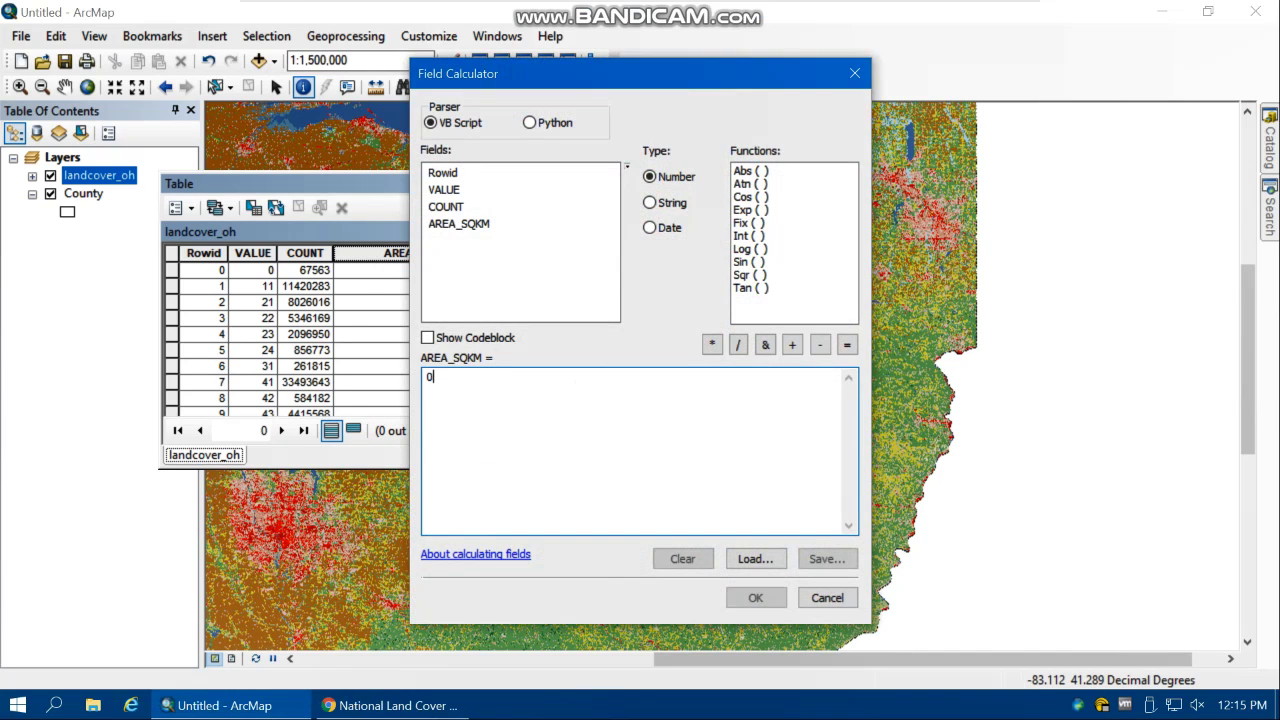
text(.03)
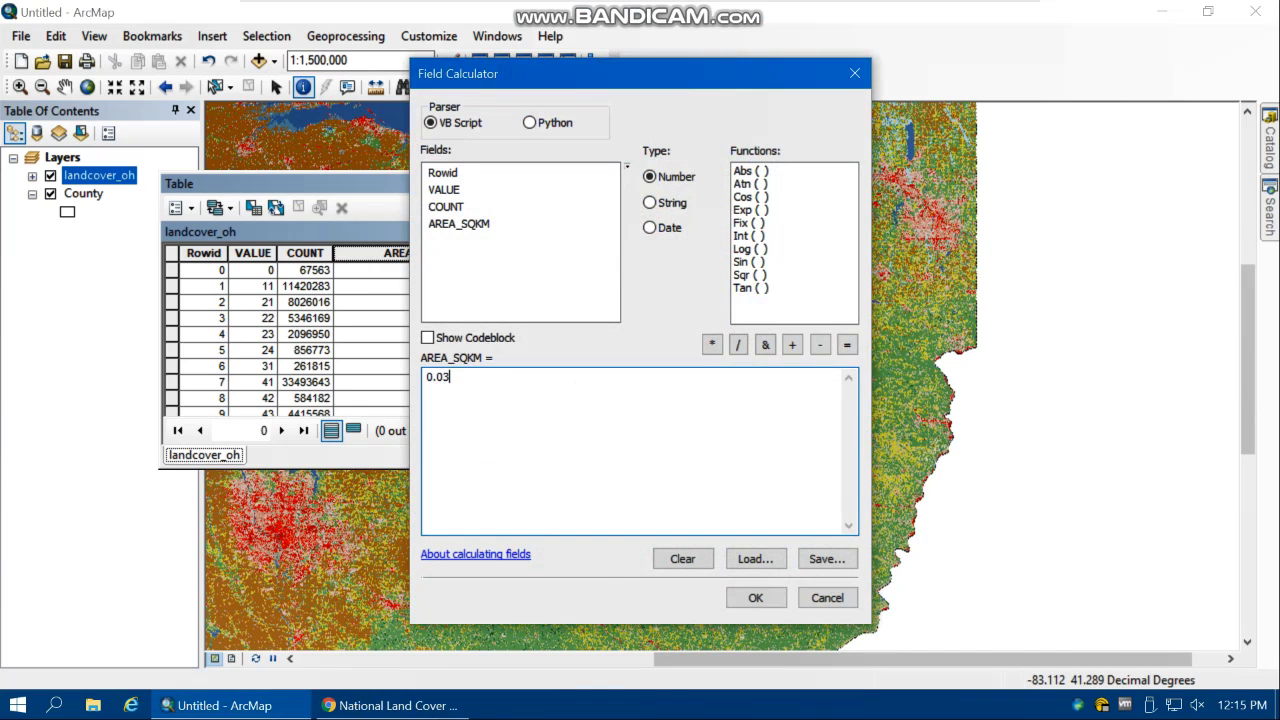
click(712, 346)
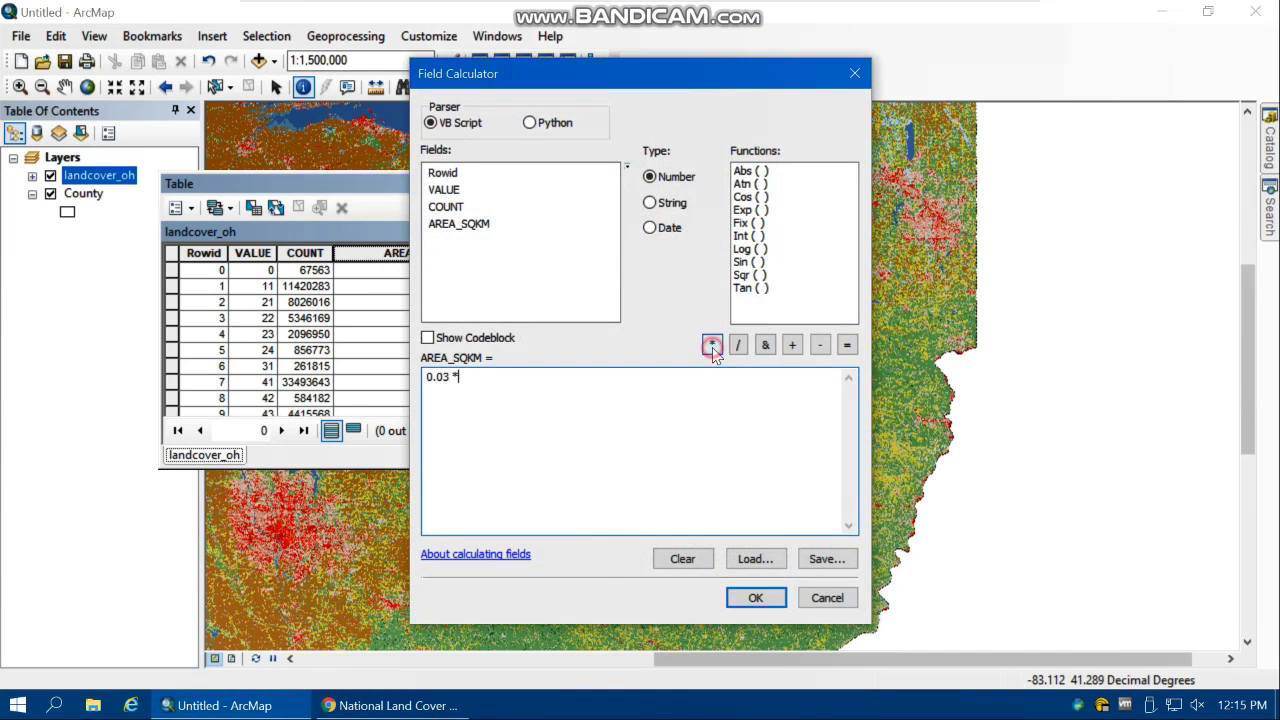
text(0.03)
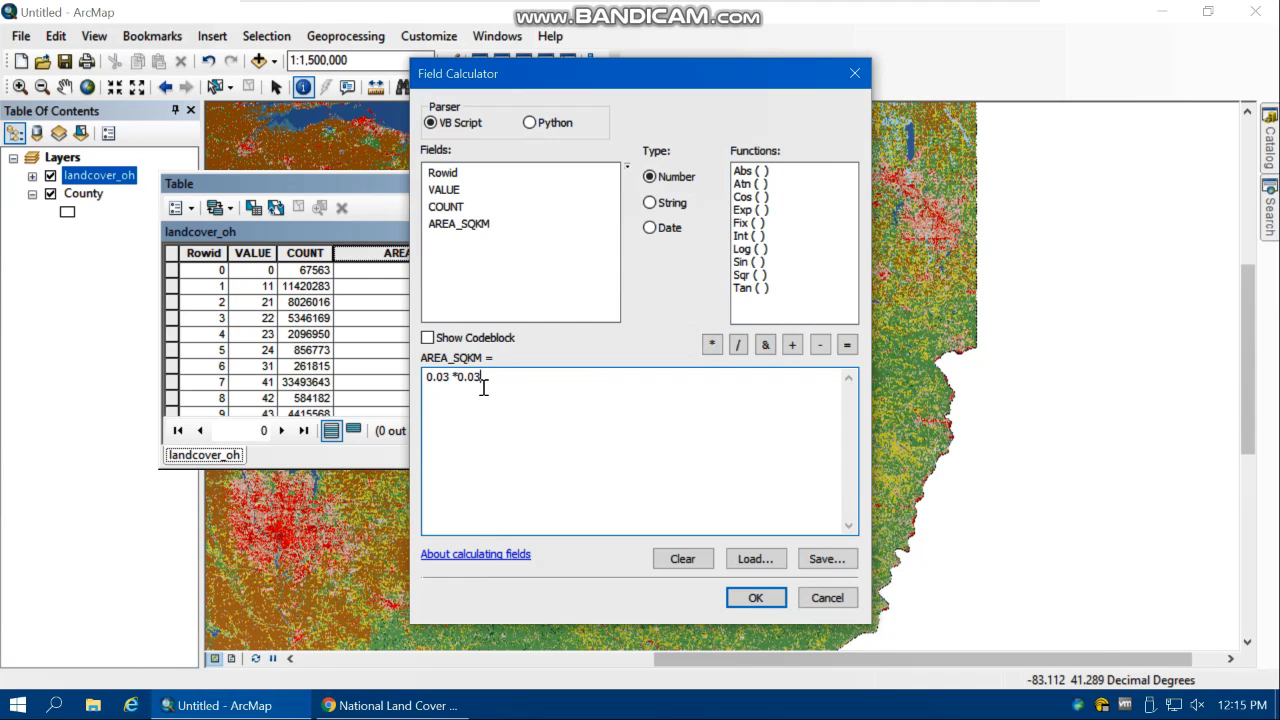
click(712, 344)
double_click(441, 207)
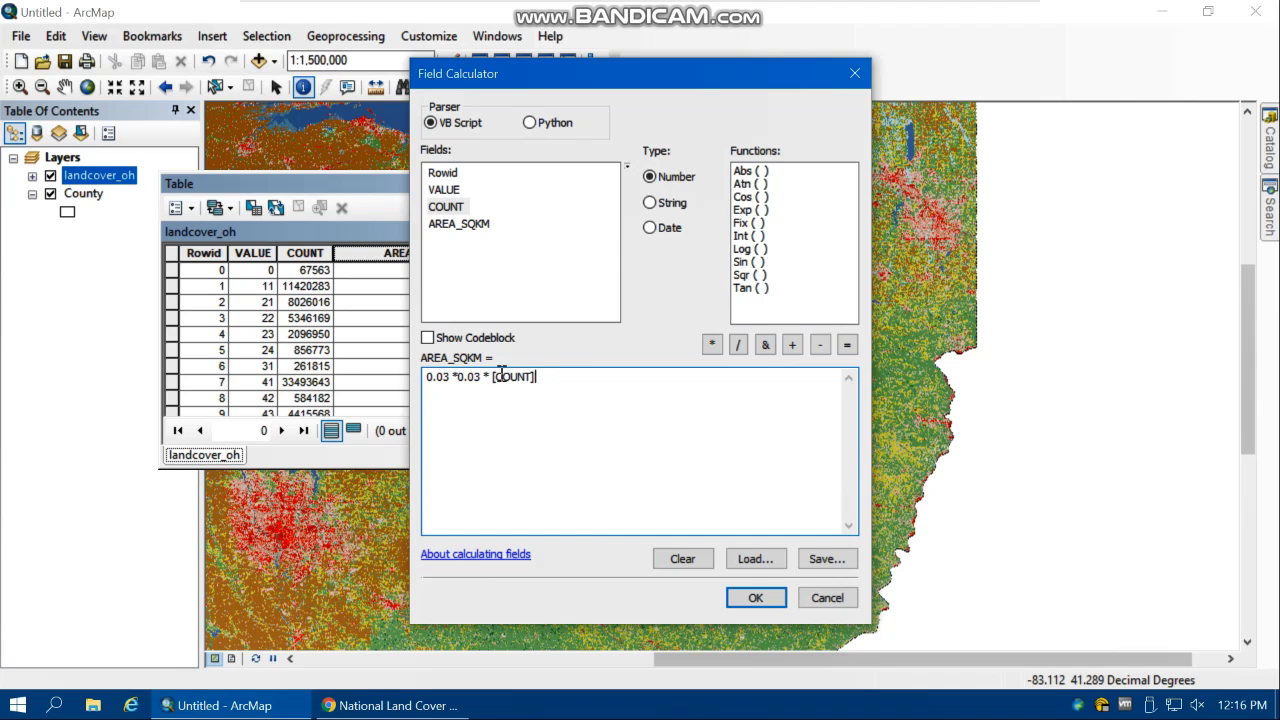
click(755, 598)
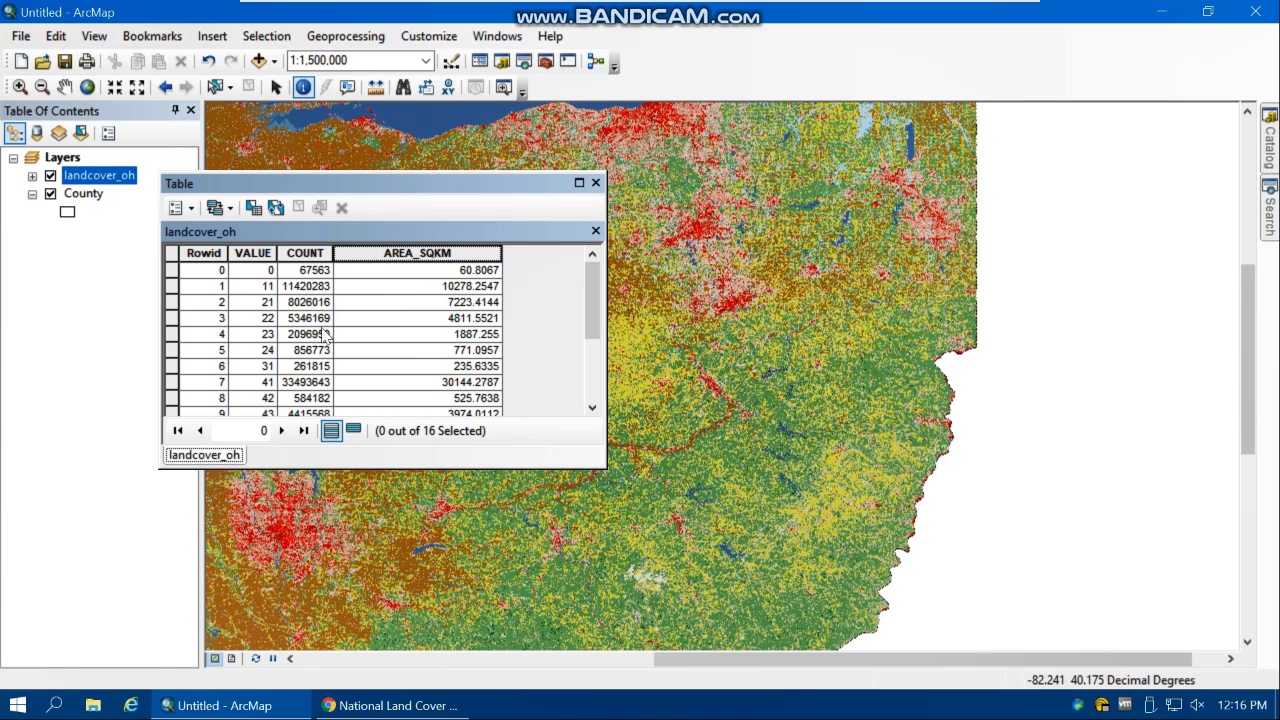
- Sort the landcover_oh table by AREA_SQKM, first in ascending and finally in descending order
right_click(448, 255)
click(485, 268)
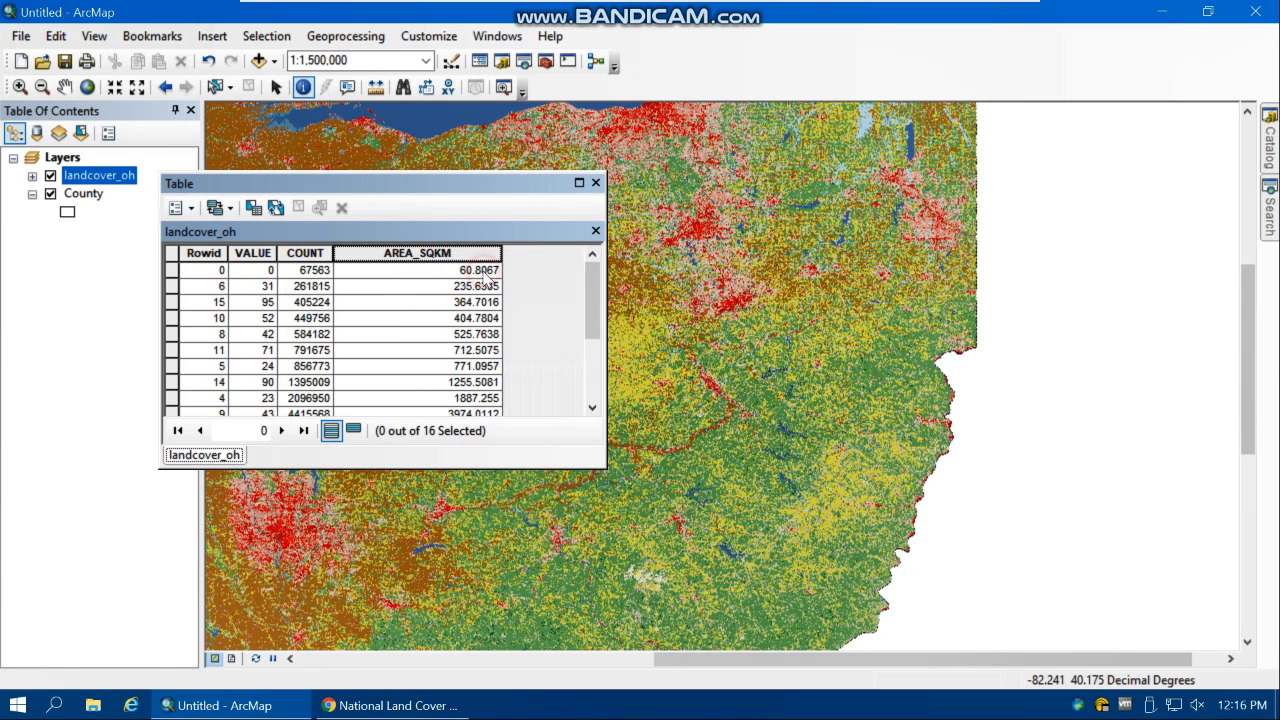
right_click(467, 257)
click(530, 287)
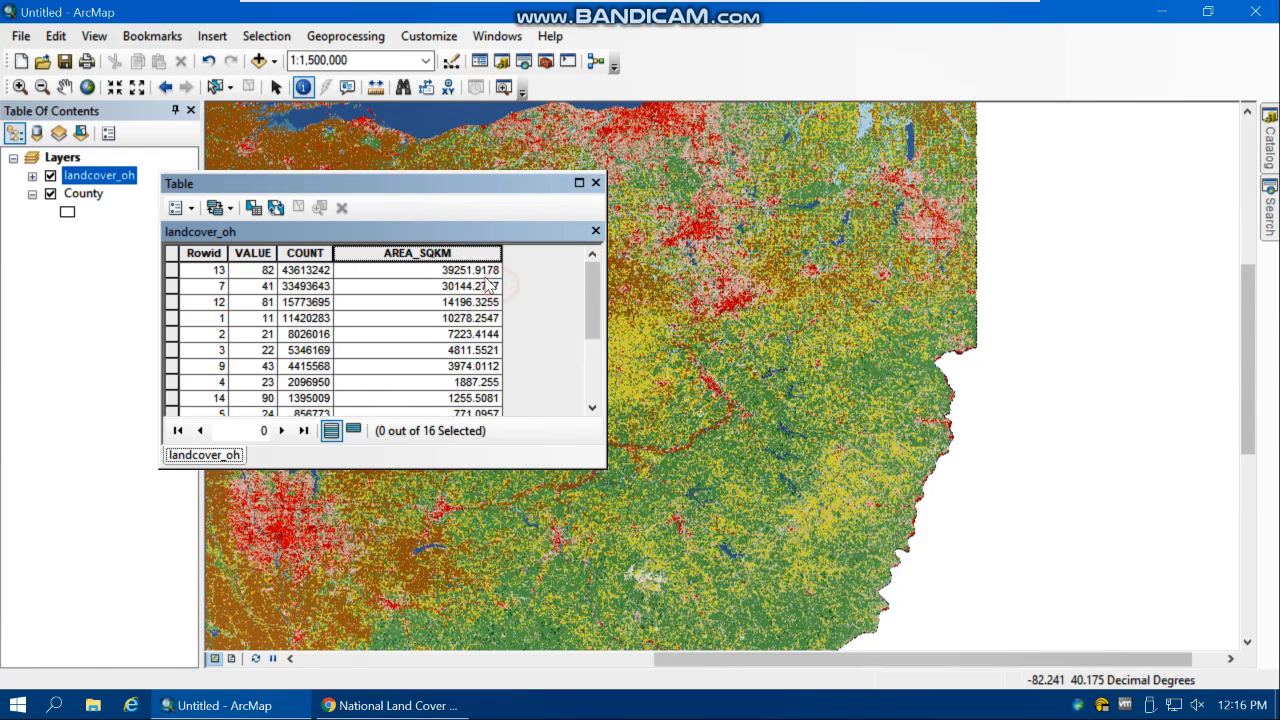
- Look up the first row's value 82 in the NLCD legend in Chrome and return to the ArcMap table
click(298, 271)
click(255, 270)
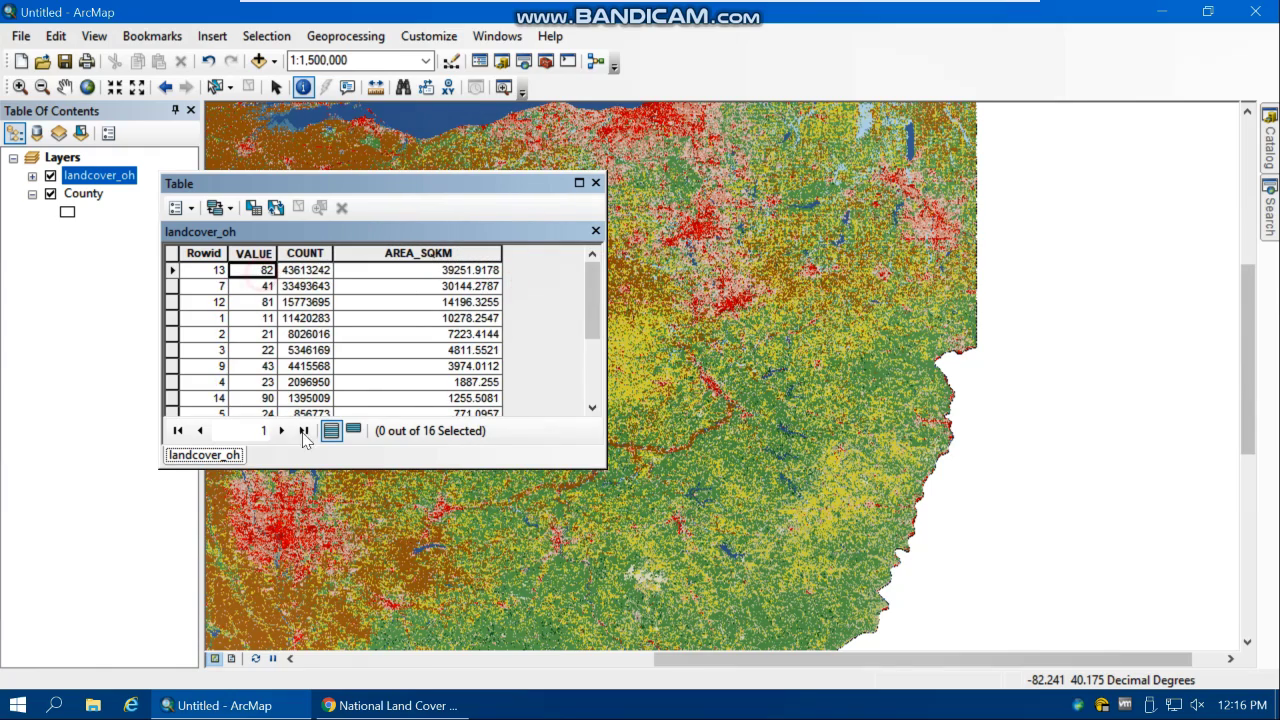
click(218, 710)
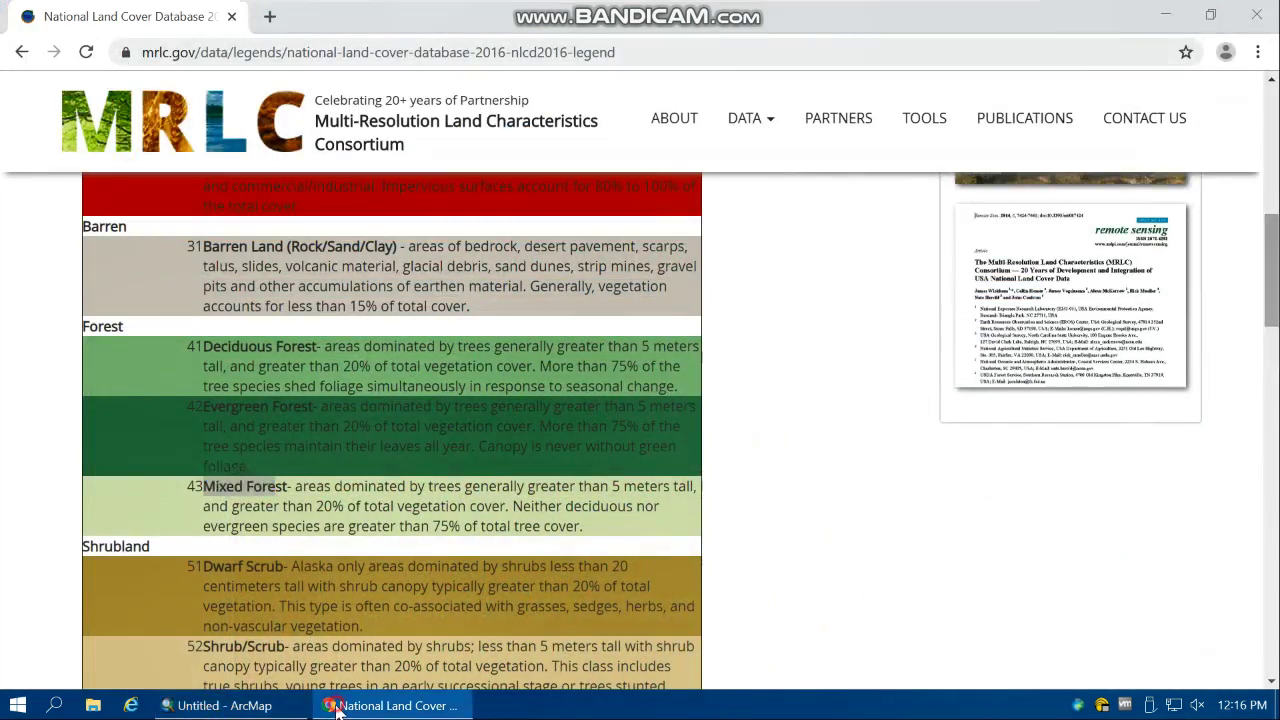
scroll(323, 583, down, 5)
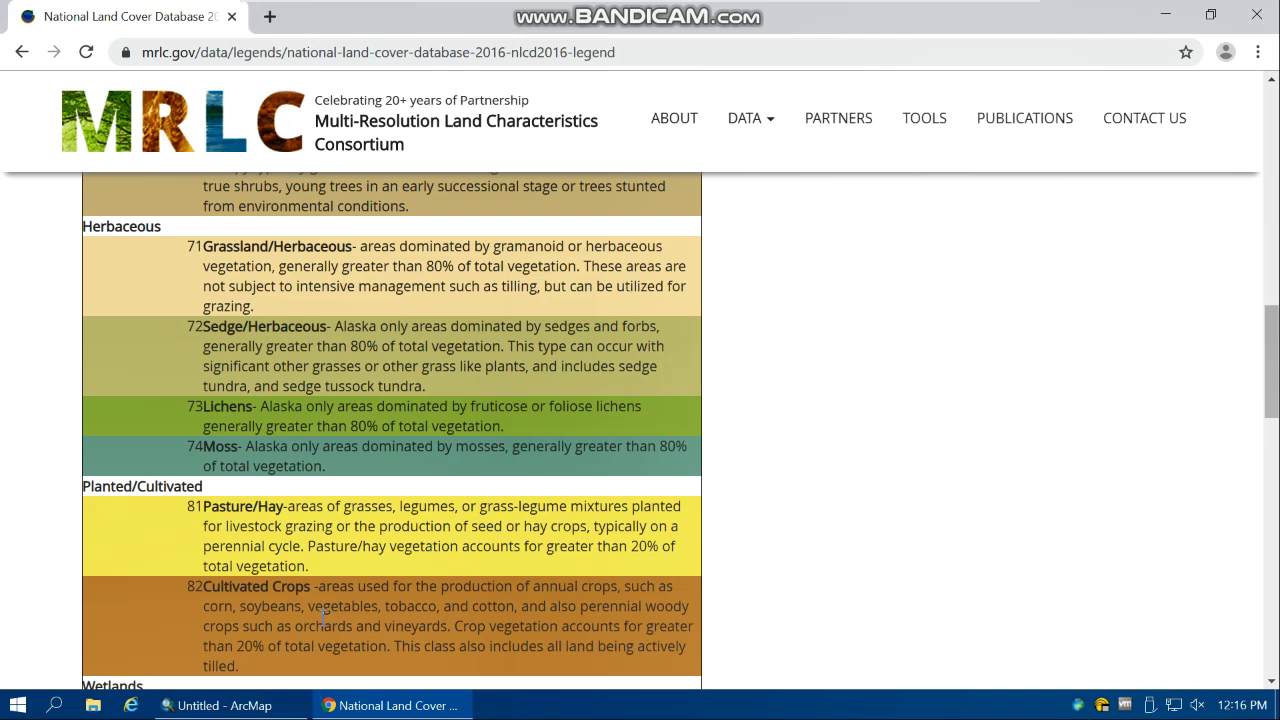
click(410, 710)
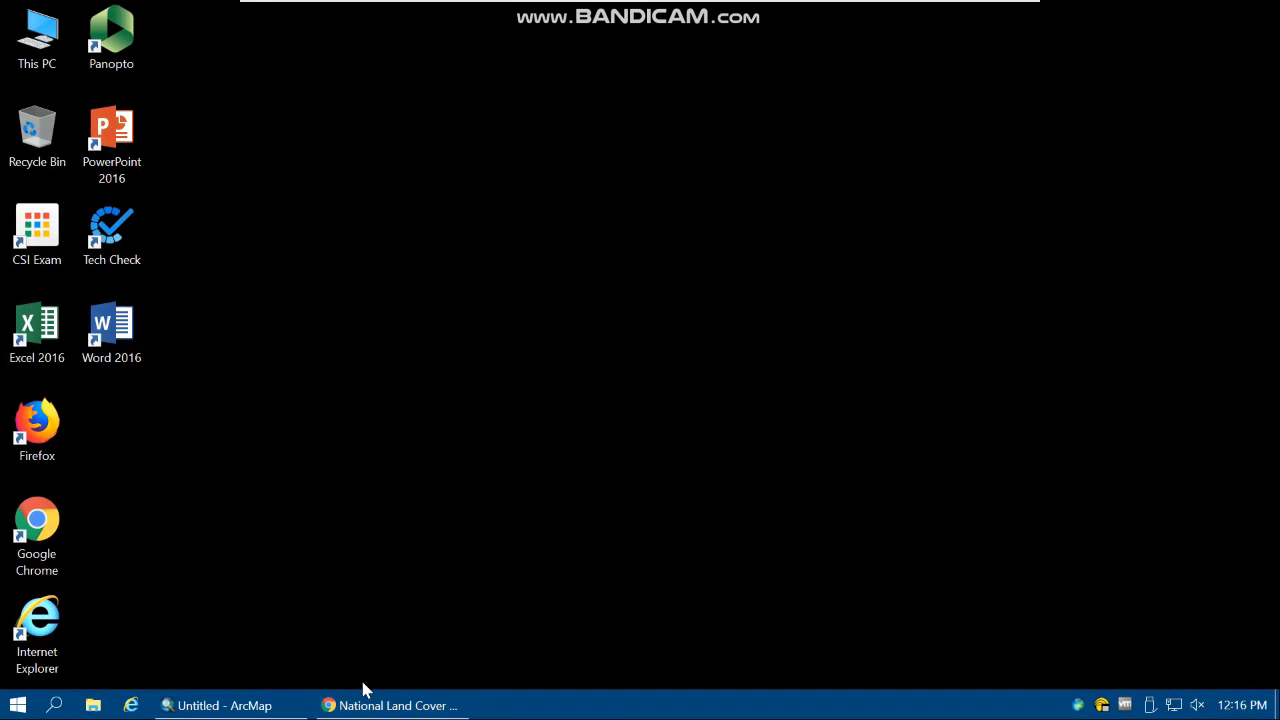
click(240, 708)
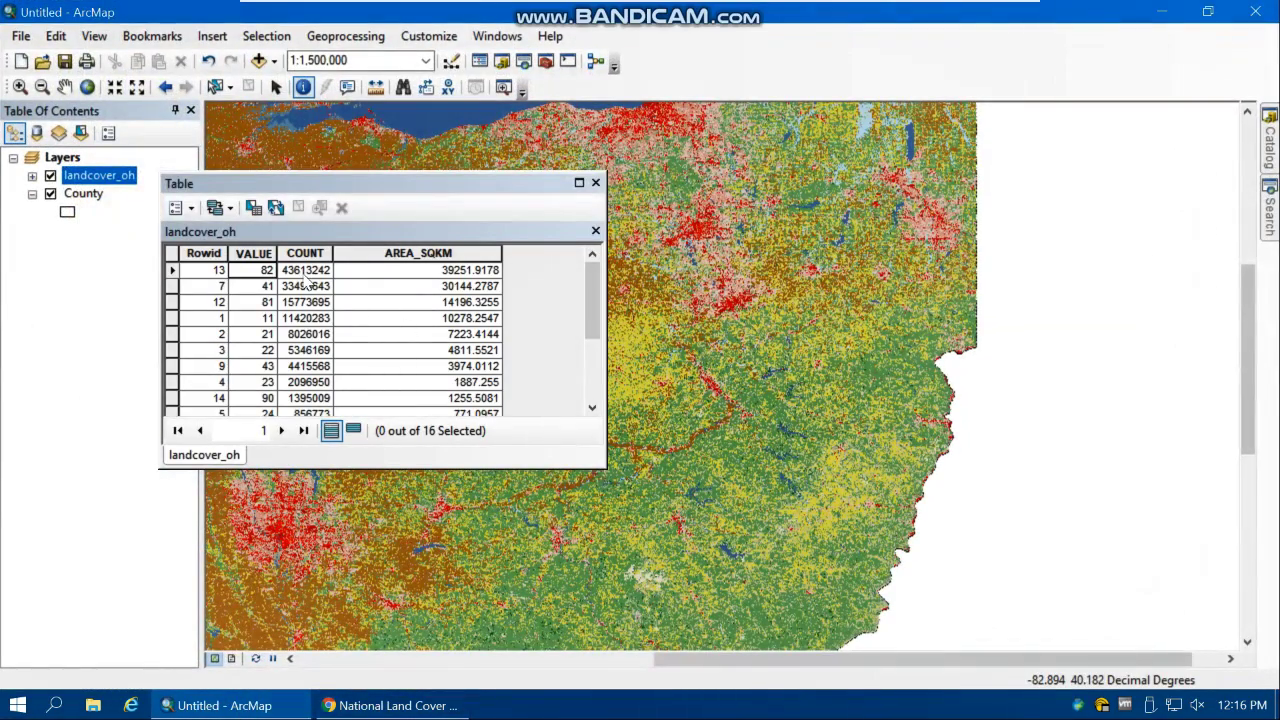
- Select the value 82 row in the landcover_oh table to highlight its cells on the map, and close the table
click(304, 272)
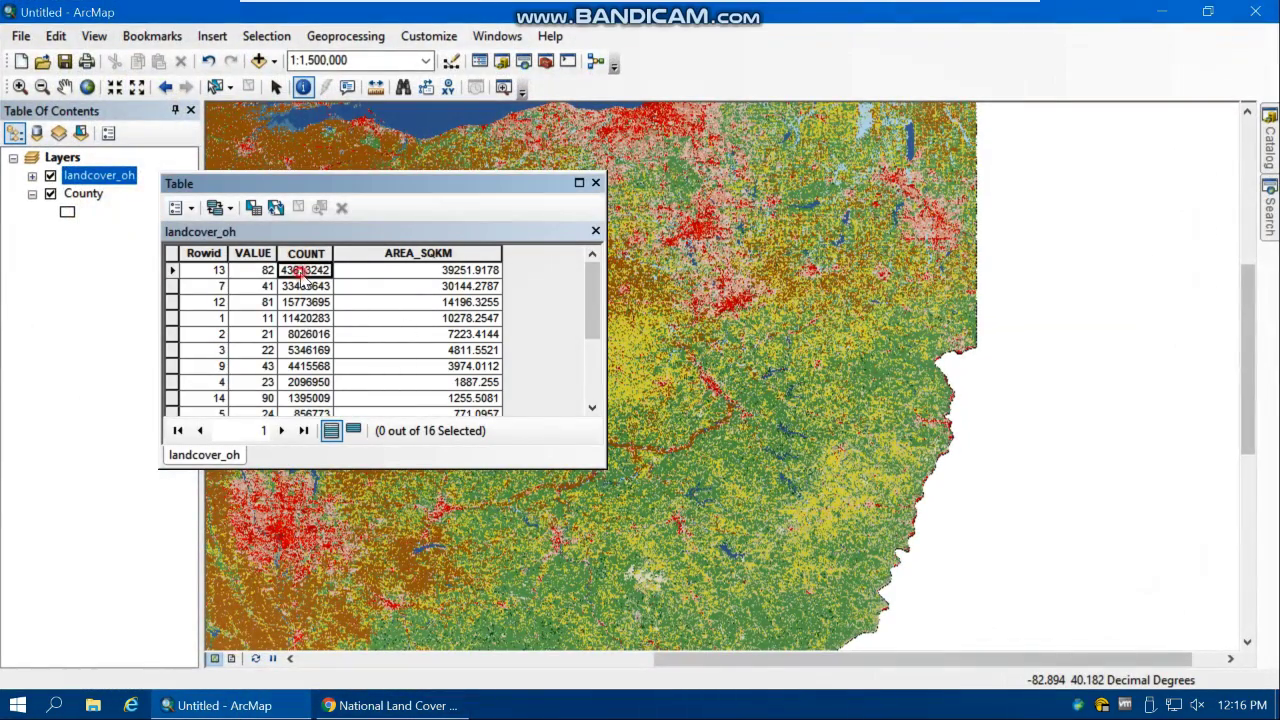
click(172, 271)
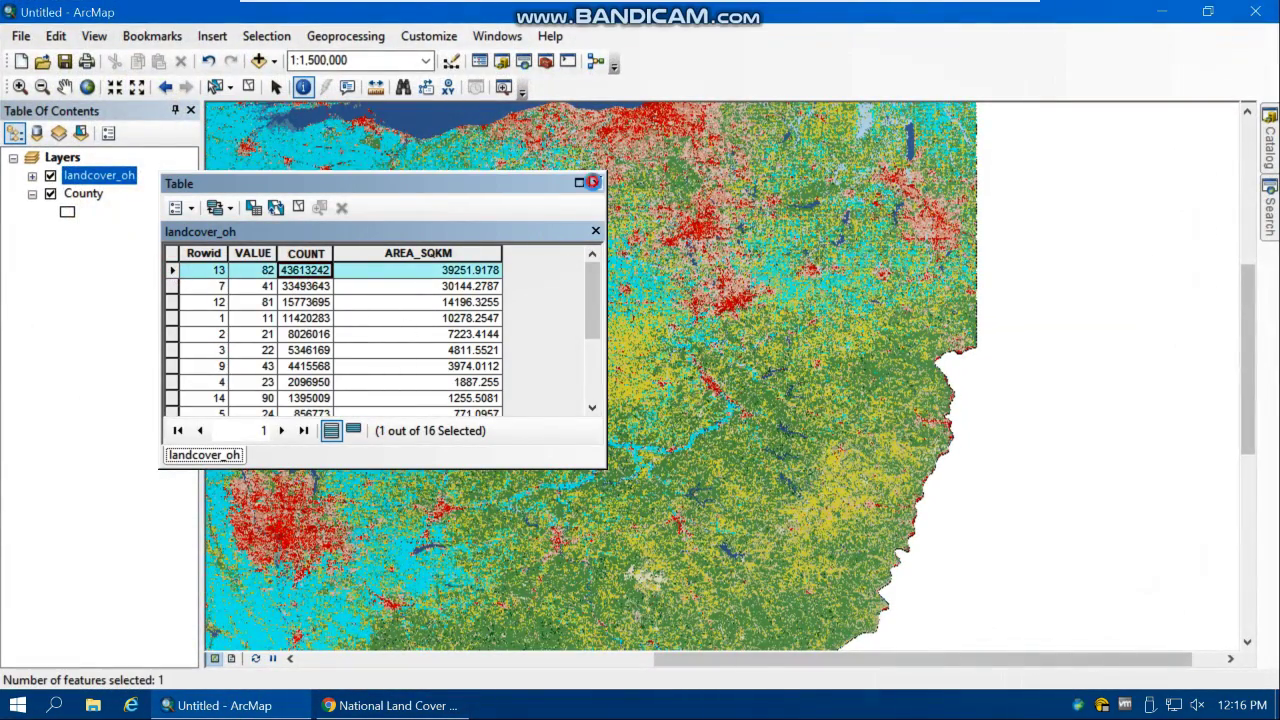
click(595, 183)
scroll(623, 357, up, 3)
scroll(558, 420, up, 1)
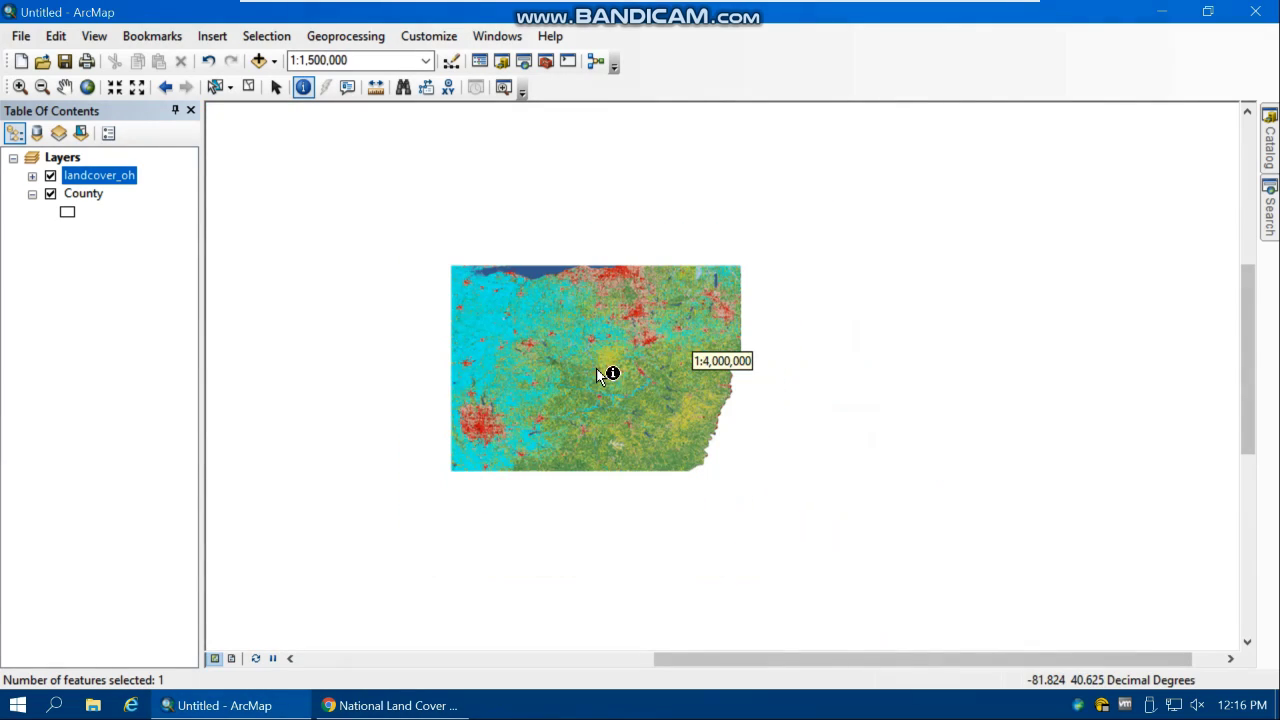